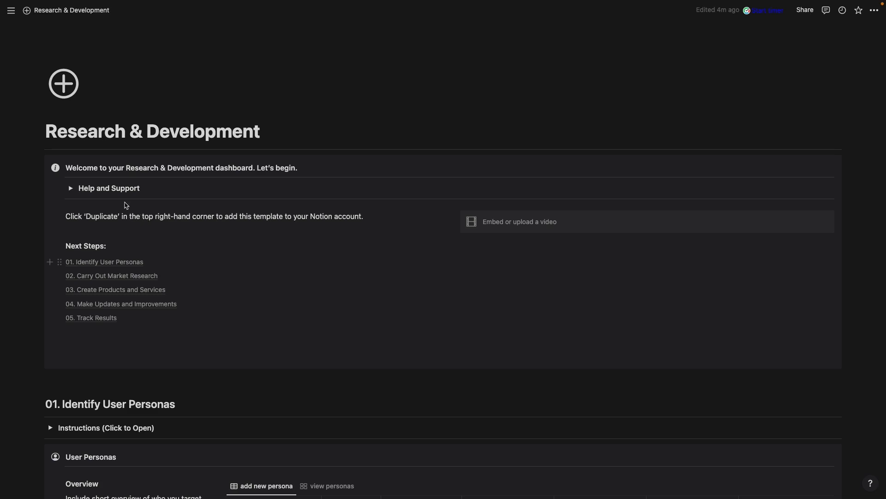
Expand the Help and Support section to view its contact links, and collapse it again.
click(71, 189)
click(71, 189)
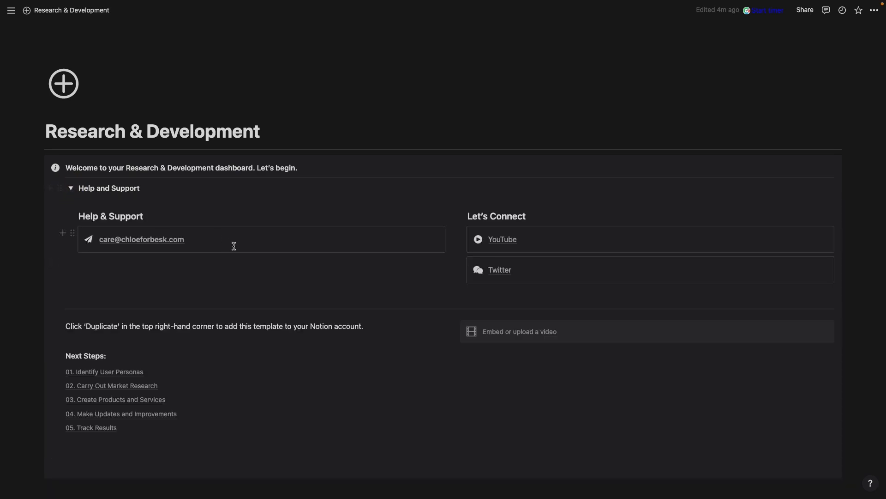
click(70, 188)
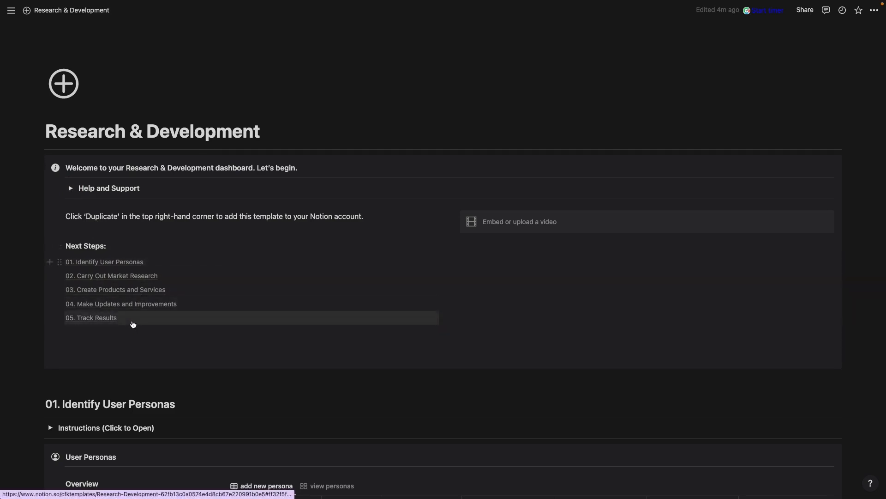
Look through the numbered dashboard sections and expand the Backend Databases section at the end of the page.
scroll(133, 322, down, 1)
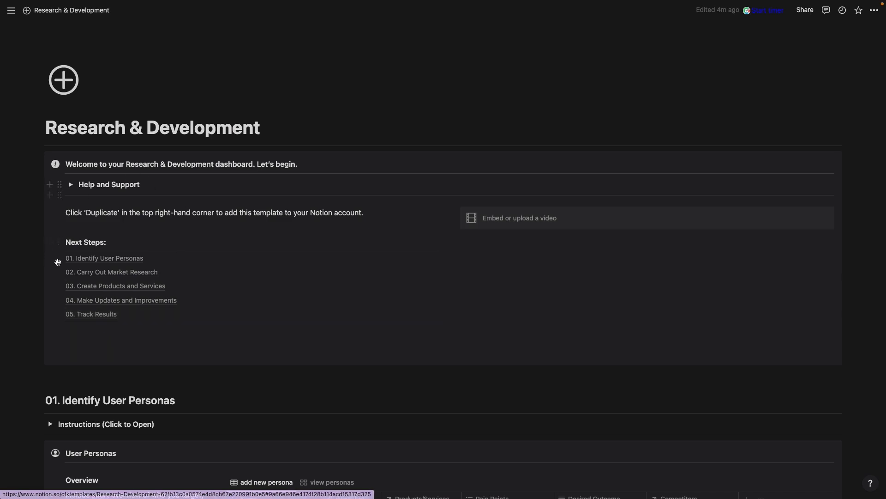
scroll(166, 233, down, 5)
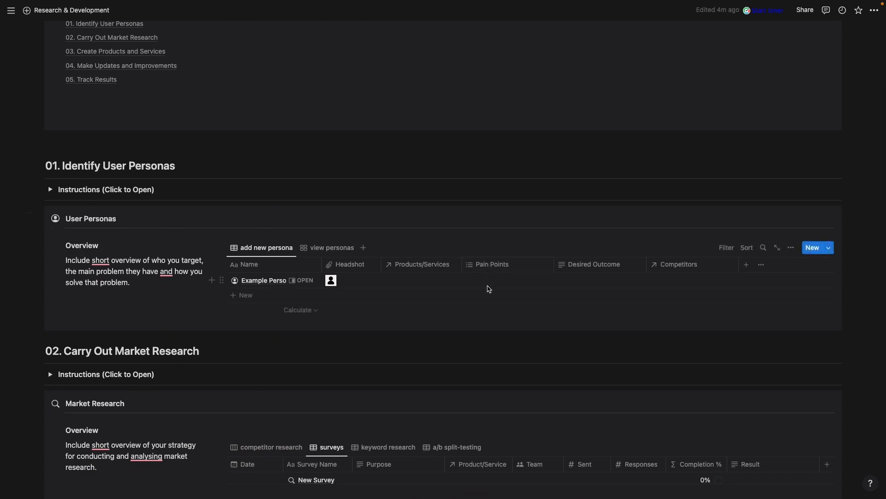
scroll(486, 285, down, 4)
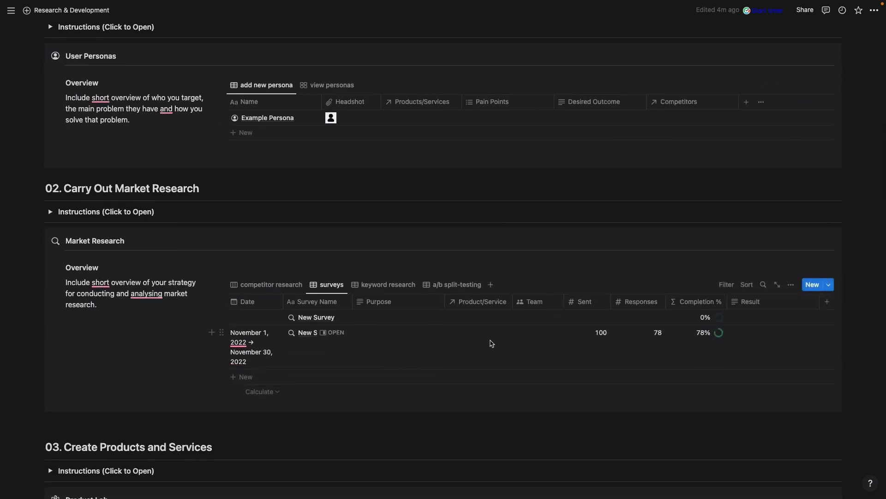
scroll(491, 343, down, 2)
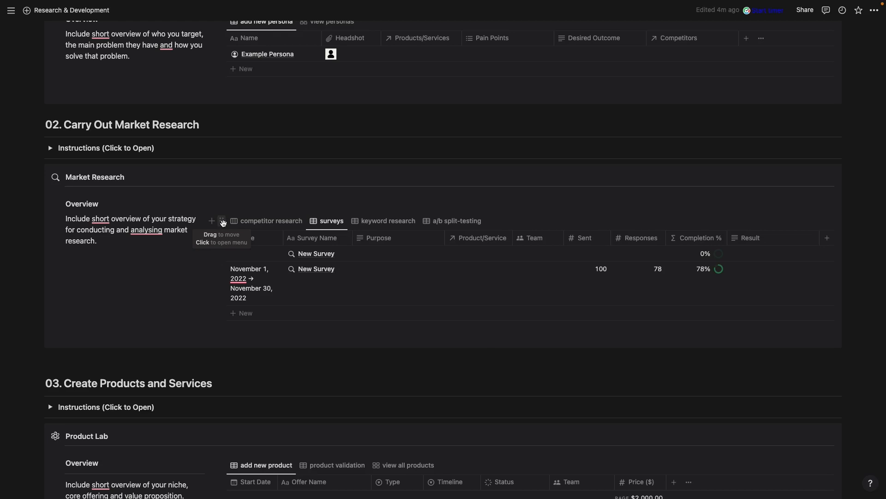
scroll(224, 225, down, 15)
scroll(224, 225, down, 4)
click(48, 266)
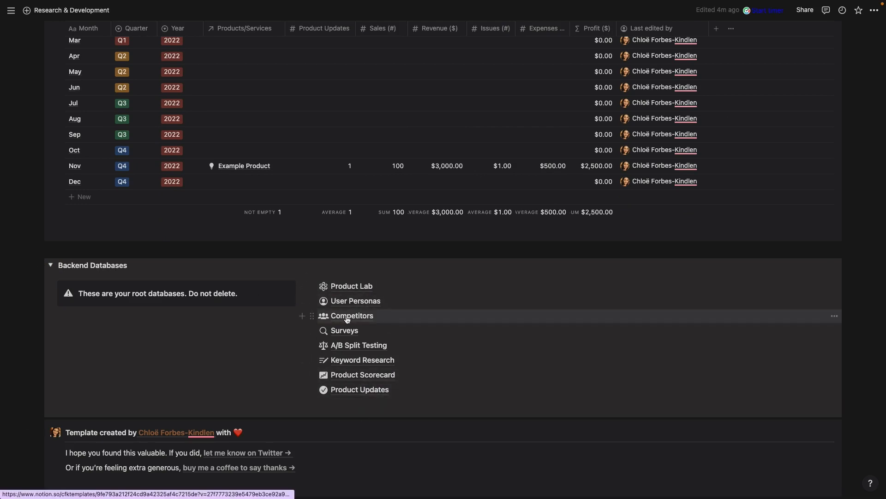
Open the Product Updates root database and return to the Backend Databases list on the Research & Development page.
click(353, 392)
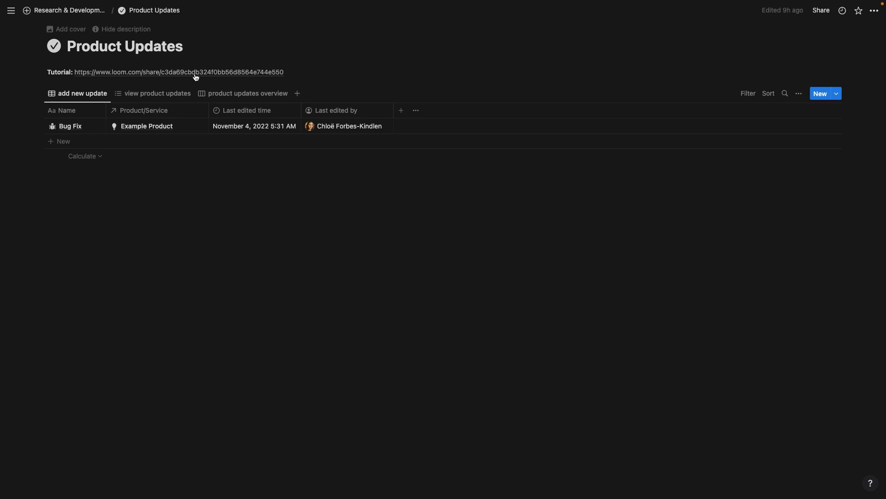
click(68, 11)
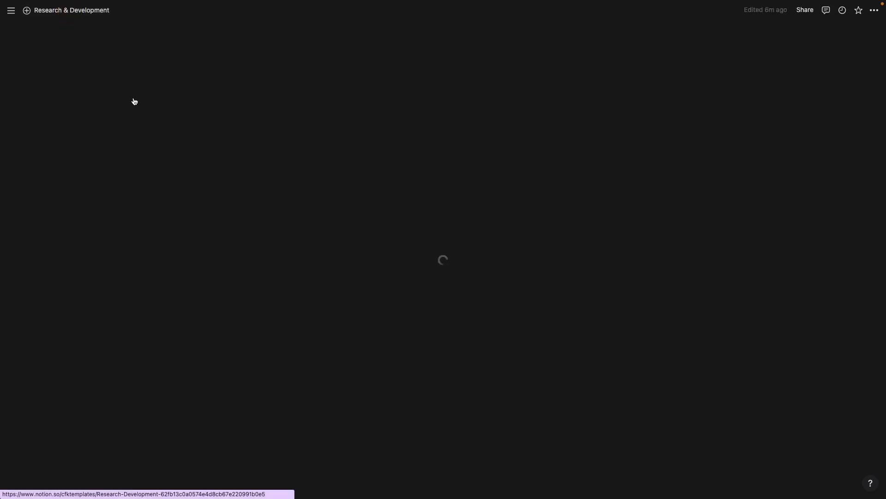
scroll(317, 352, down, 5)
scroll(317, 352, down, 15)
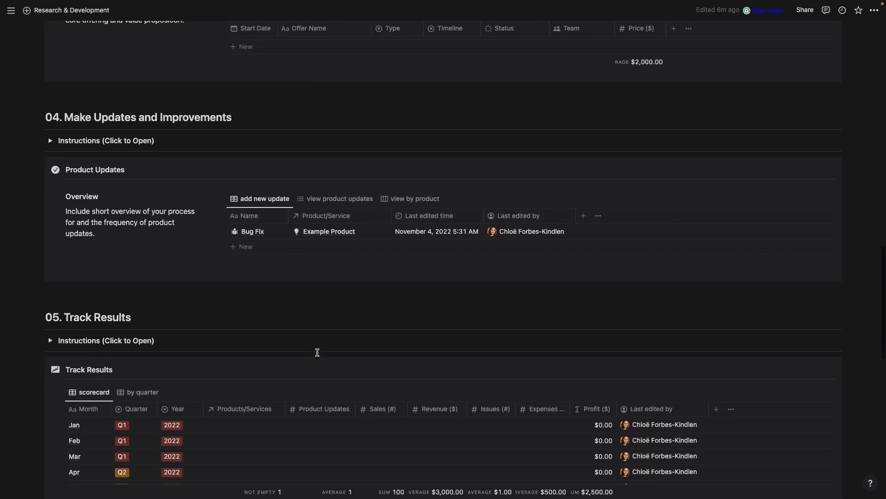
scroll(317, 353, down, 9)
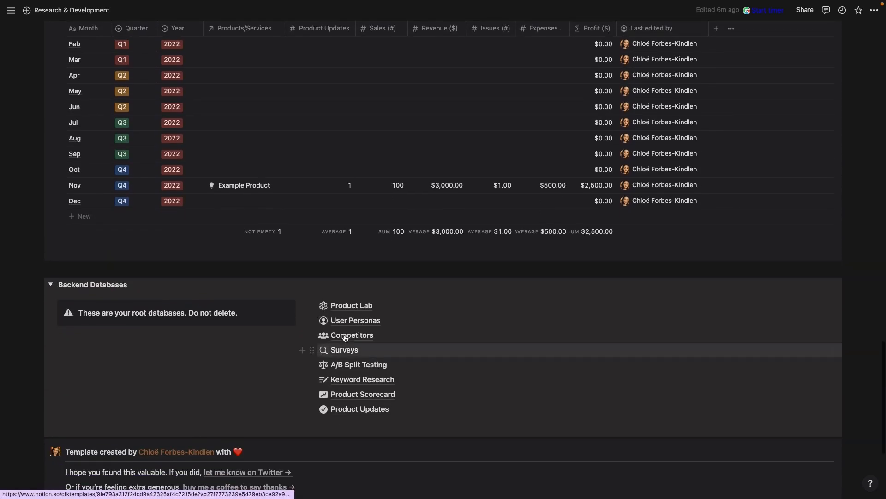
Insert a linked view of the Product Scorecard database above section 05, copying its existing by quarter view.
scroll(268, 291, up, 6)
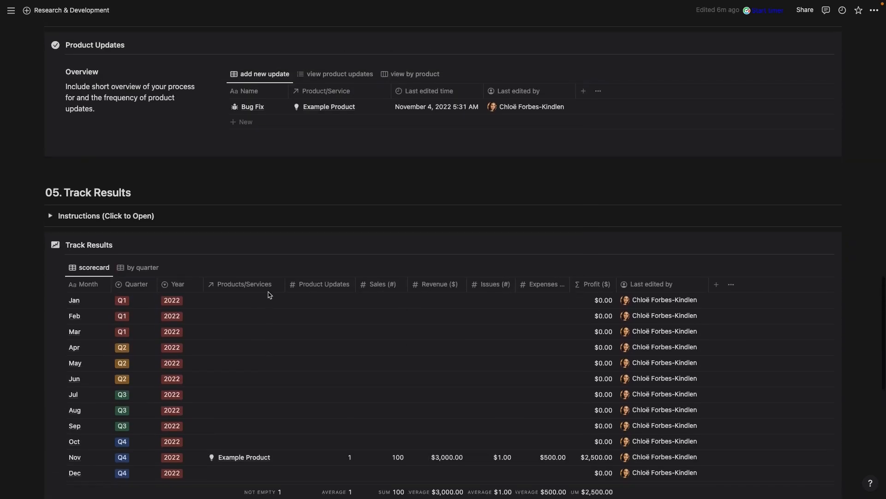
click(163, 173)
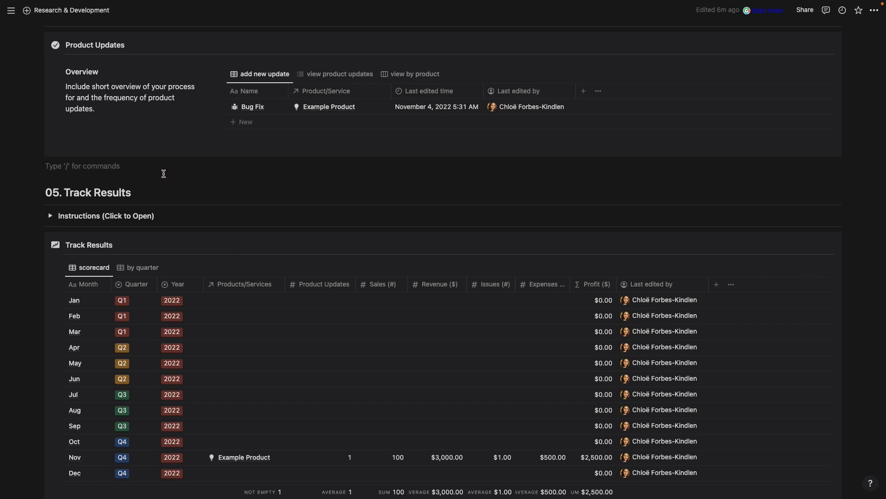
key(Return)
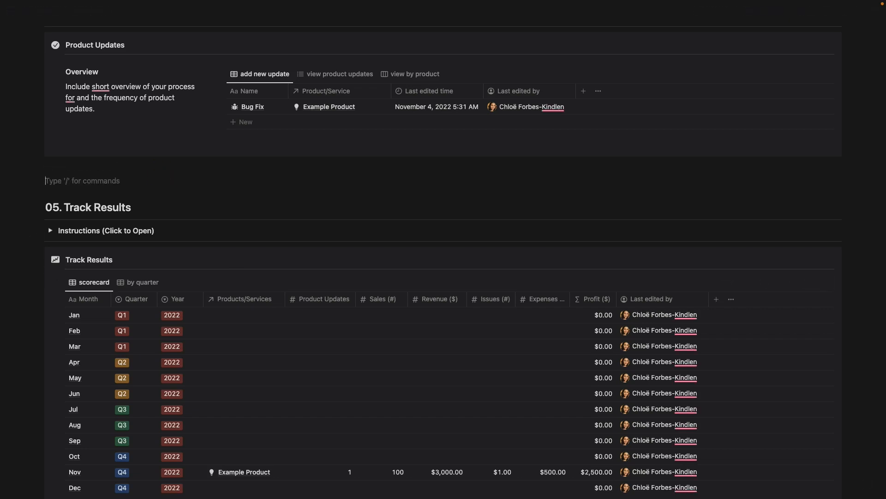
text(/linked)
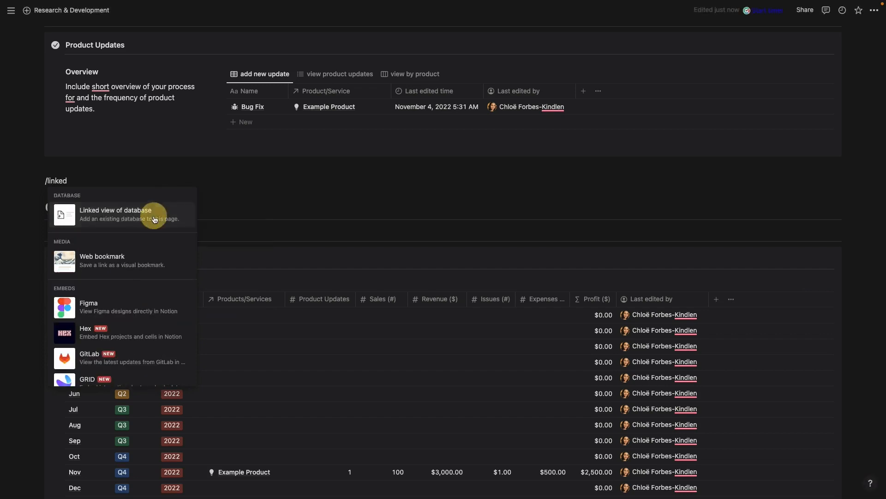
click(154, 219)
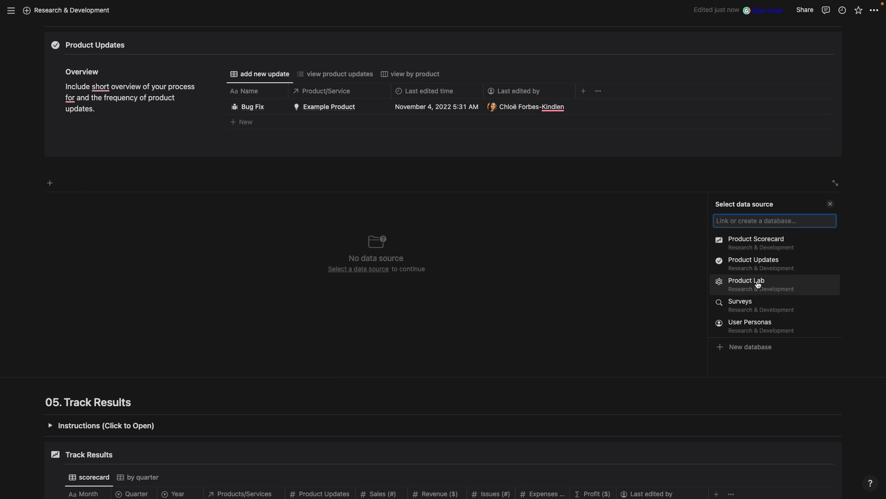
click(748, 242)
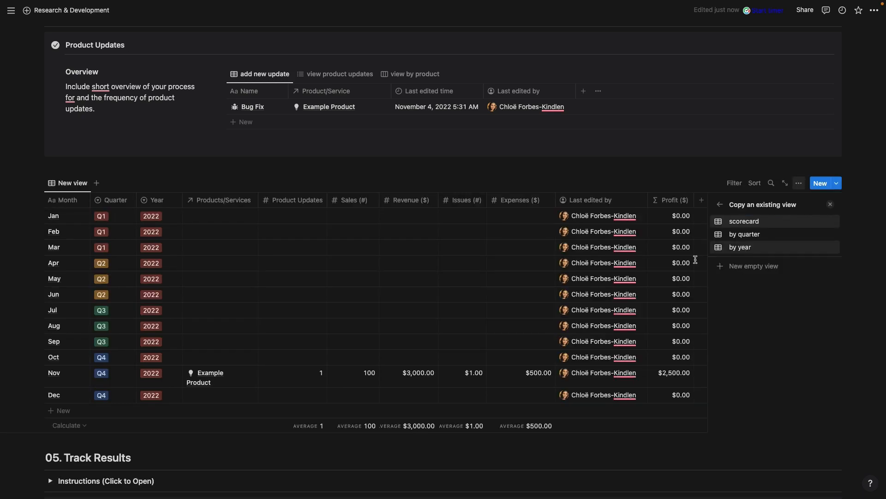
click(756, 252)
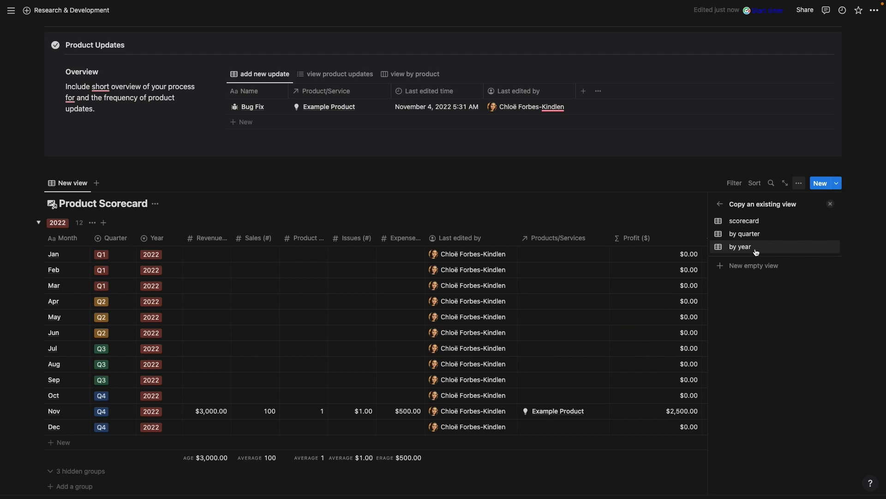
click(477, 194)
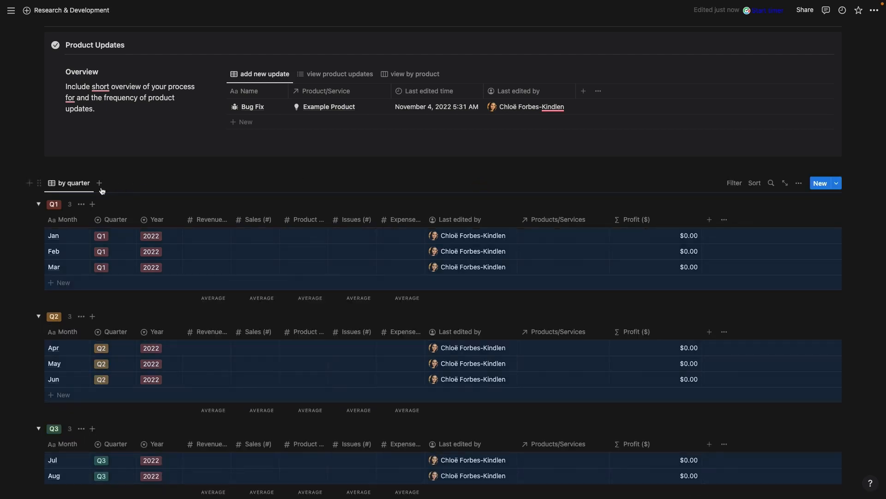
Add a second view to the linked block from the Product Updates database, copying its product updates overview view.
click(100, 184)
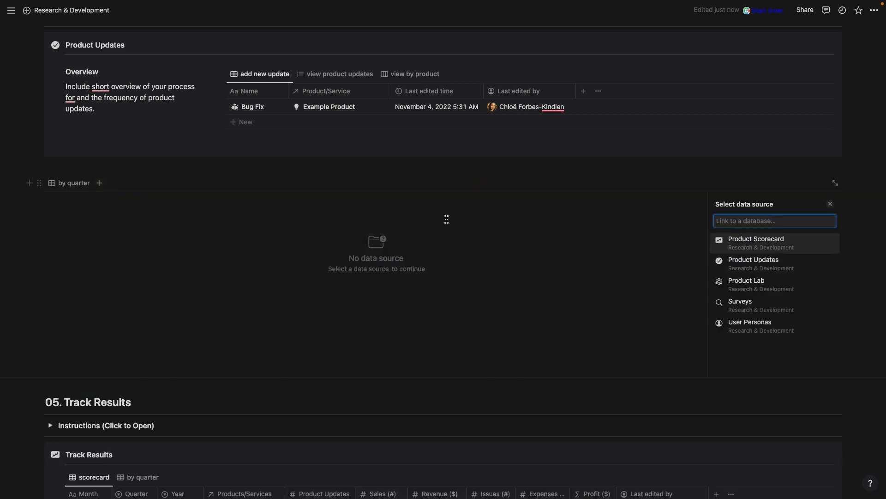
click(761, 261)
click(757, 247)
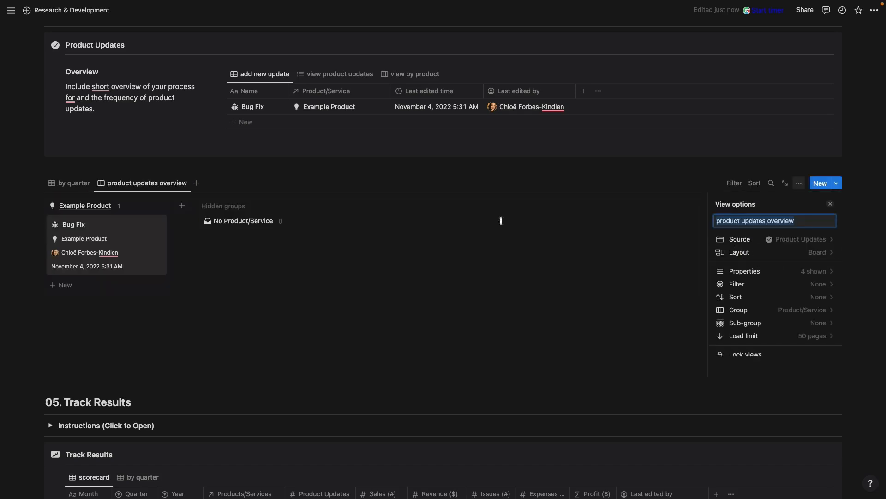
click(281, 183)
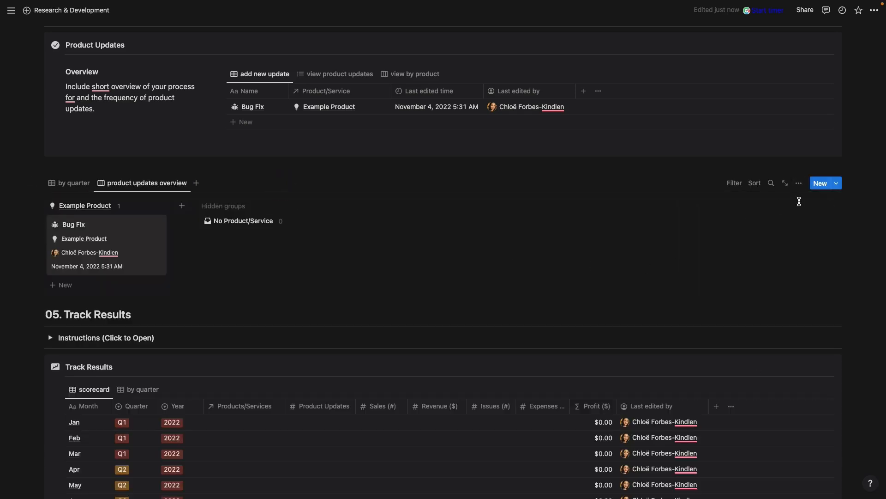
Check the layout options of the product updates overview view, and hide and re-show its Product/Service property.
click(799, 183)
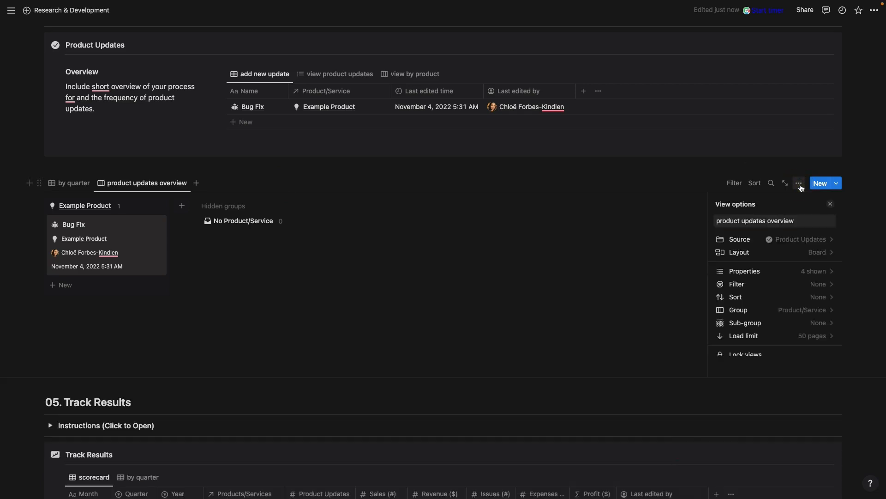
click(815, 253)
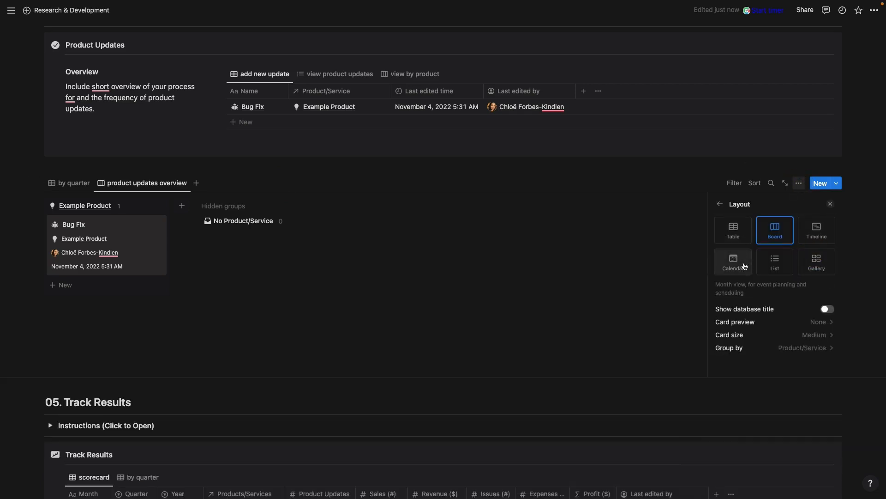
click(720, 203)
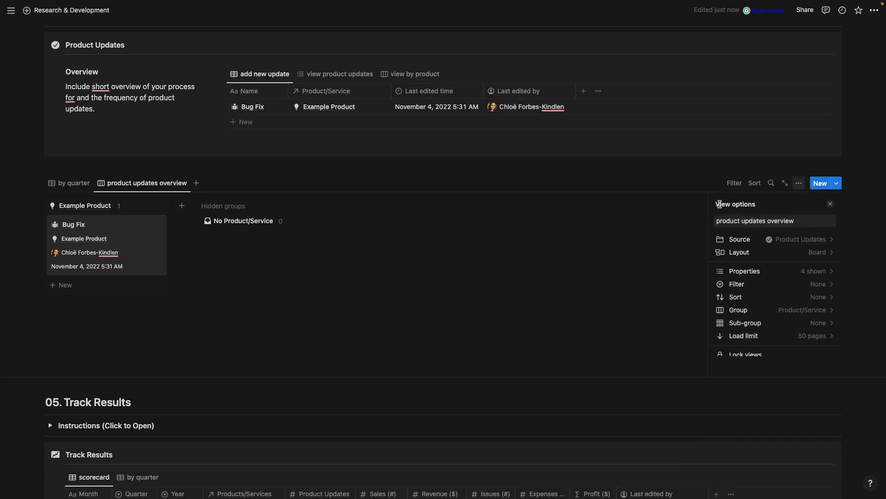
click(796, 276)
click(822, 268)
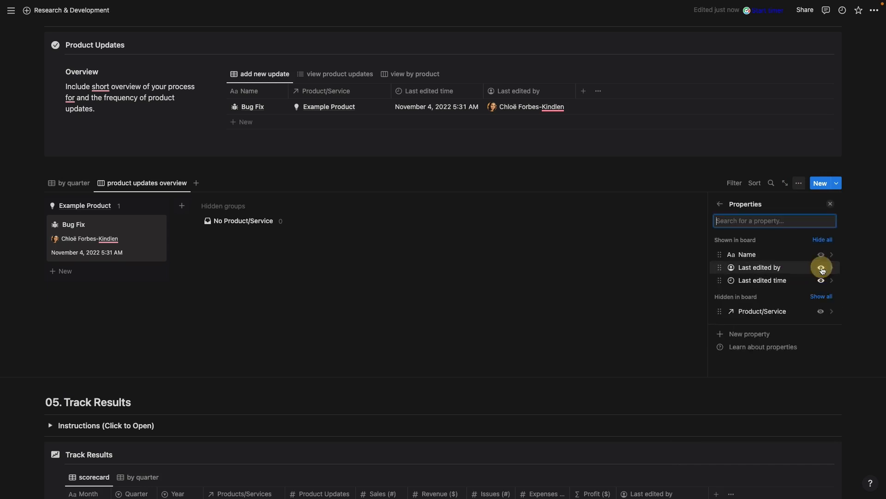
click(821, 311)
click(720, 206)
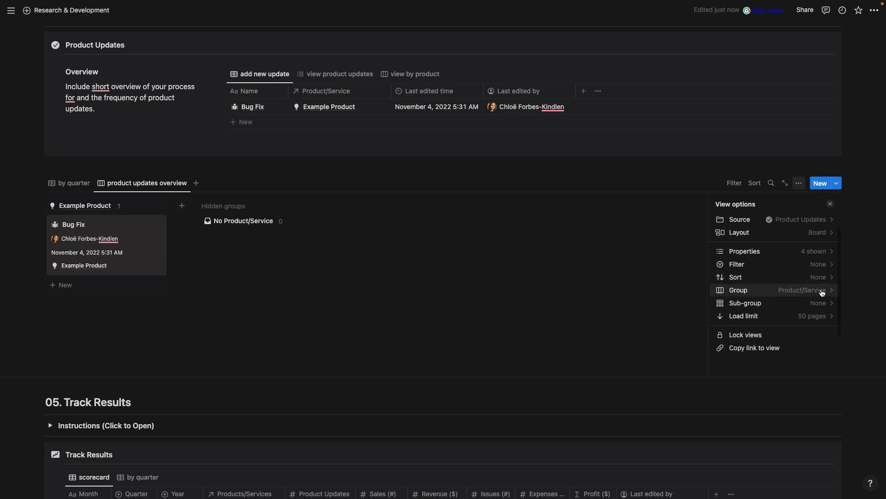
Switch to the by quarter view and open its grouping settings.
click(74, 185)
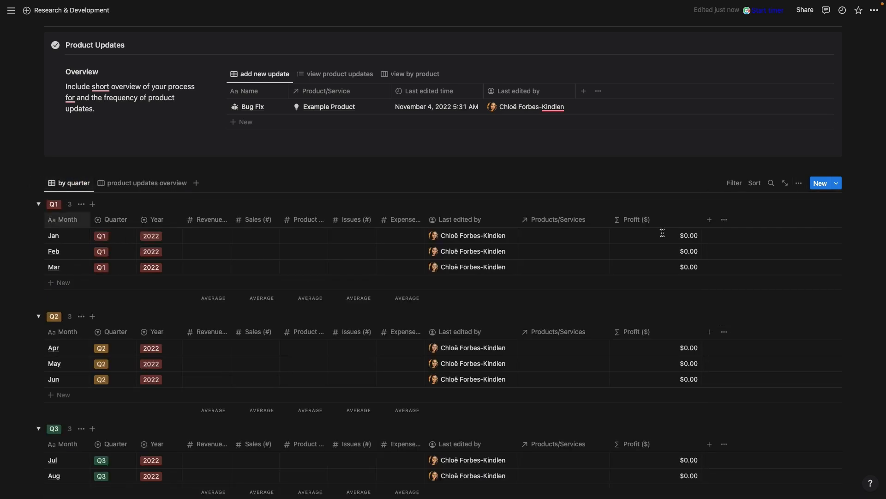
click(799, 183)
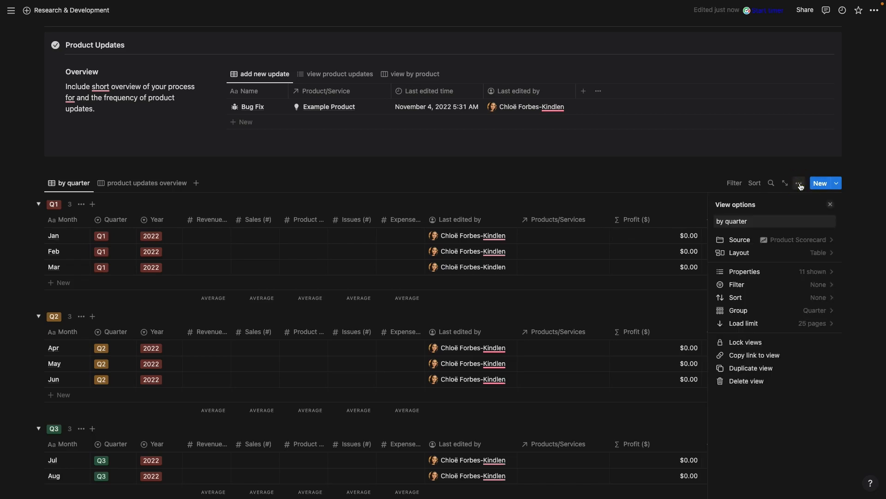
click(821, 310)
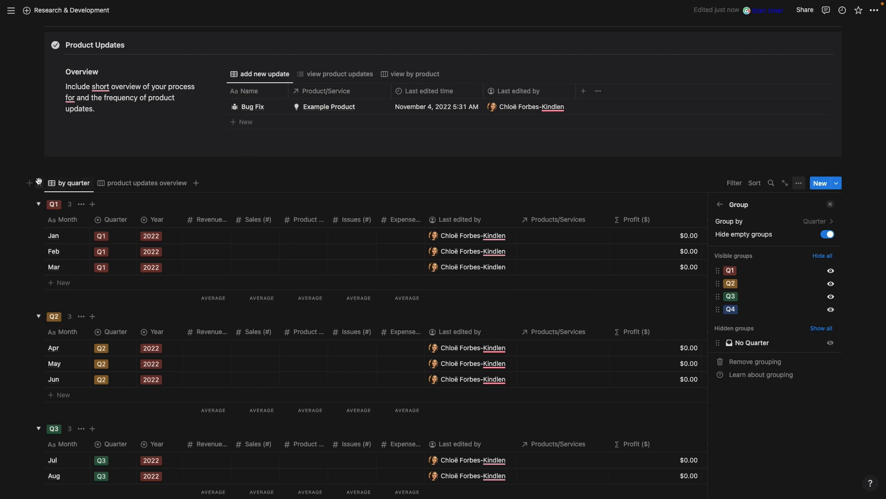
Show the database title on the by quarter view.
click(39, 183)
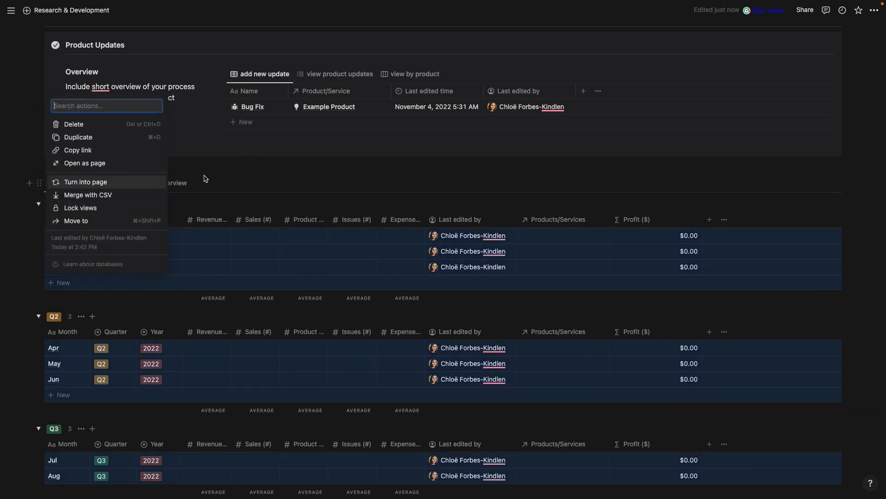
click(223, 173)
click(68, 184)
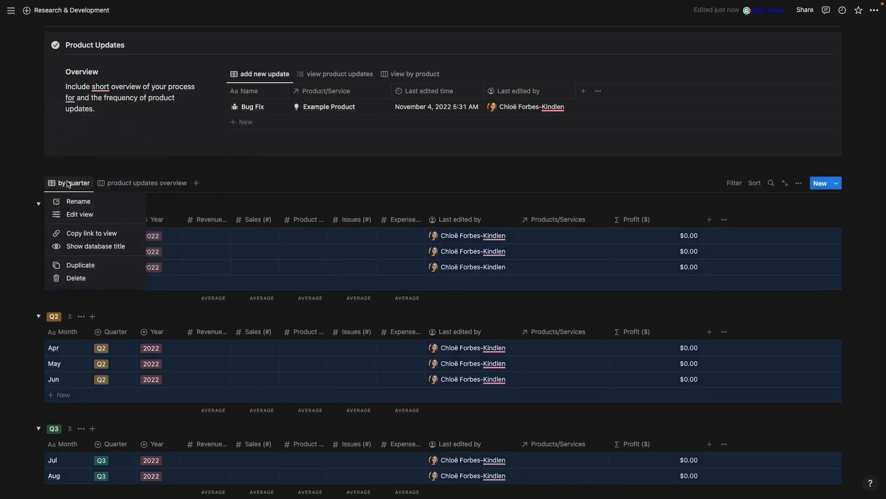
click(90, 245)
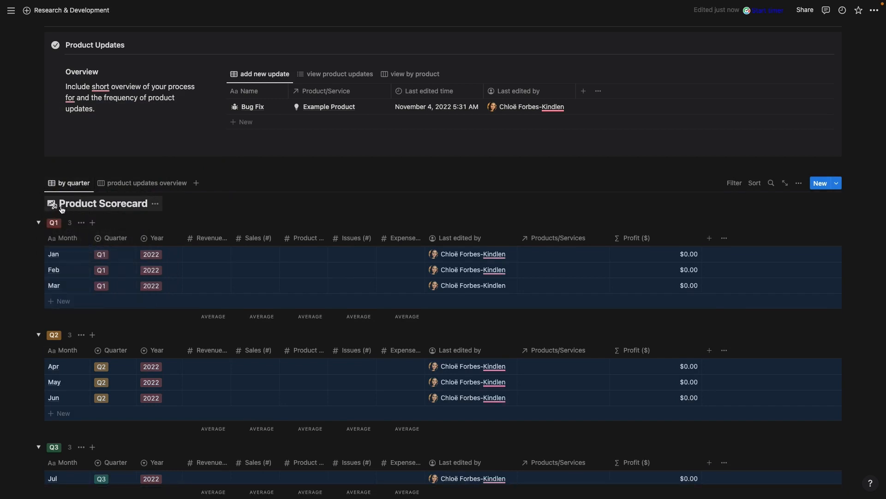
Delete the linked database block above section 05.
click(41, 183)
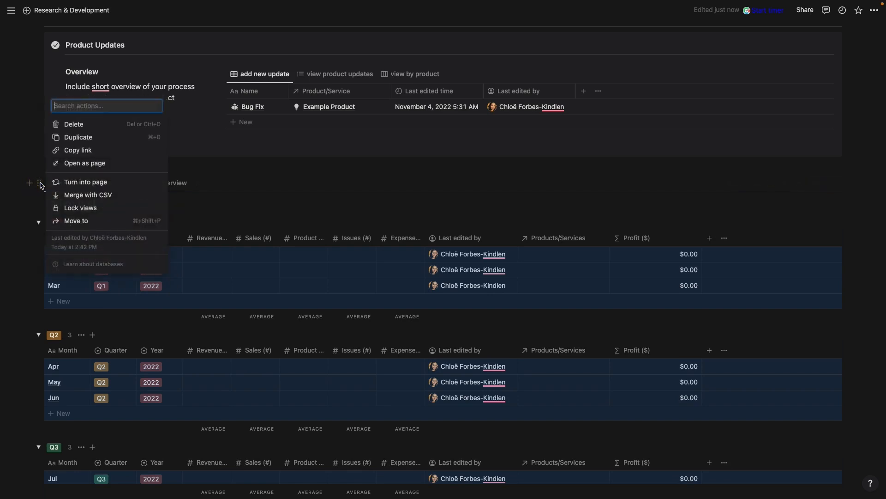
click(69, 125)
scroll(85, 208, down, 10)
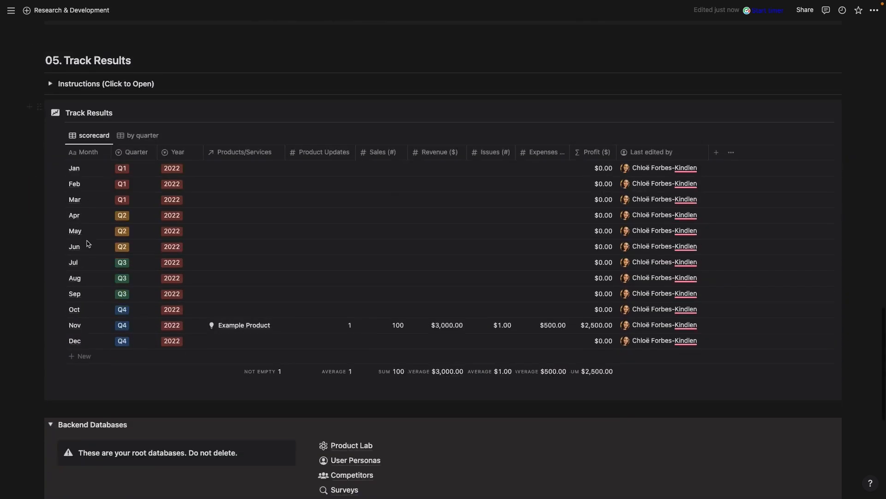
Collapse the Backend Databases section beneath the Track Results table.
scroll(264, 187, up, 5)
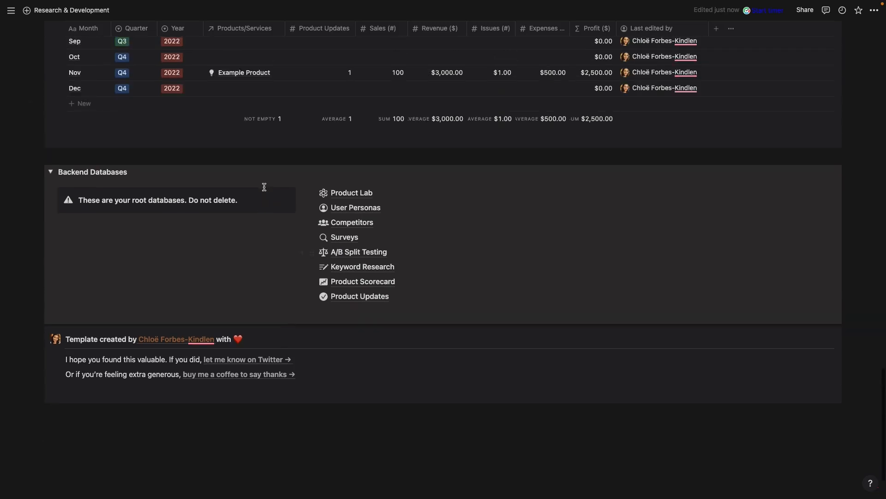
click(50, 207)
scroll(150, 122, up, 4)
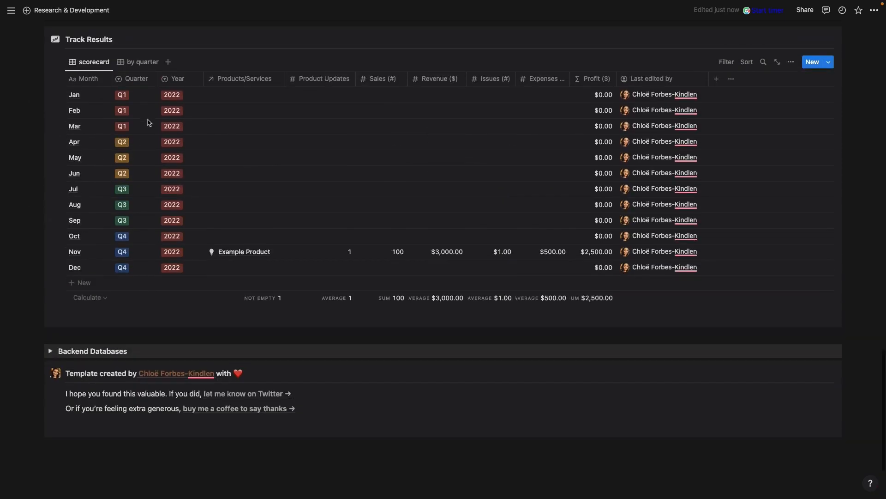
scroll(120, 249, down, 4)
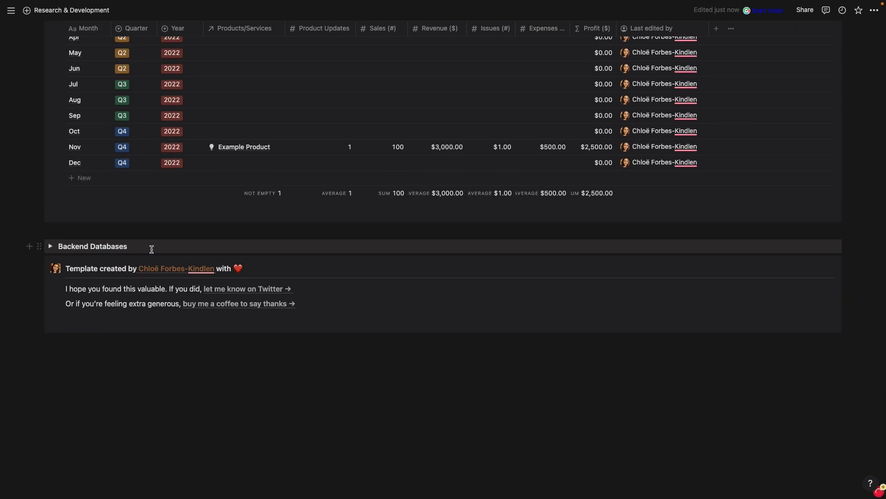
Add a blank persona to the User Personas table in section 01 and check its Headshot upload options.
scroll(152, 249, up, 9)
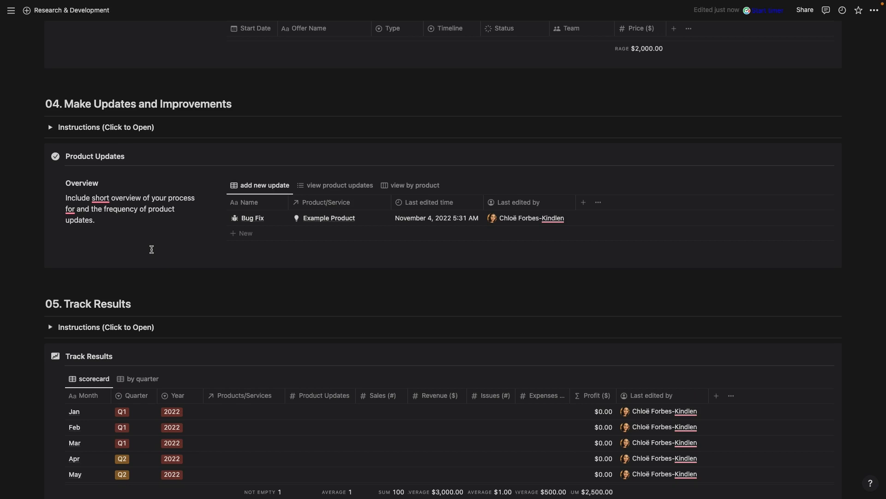
scroll(242, 227, up, 4)
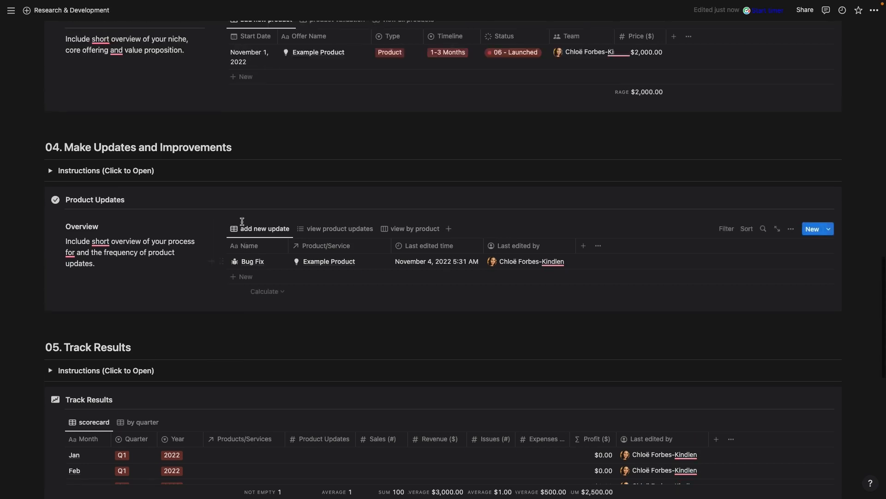
scroll(242, 223, up, 15)
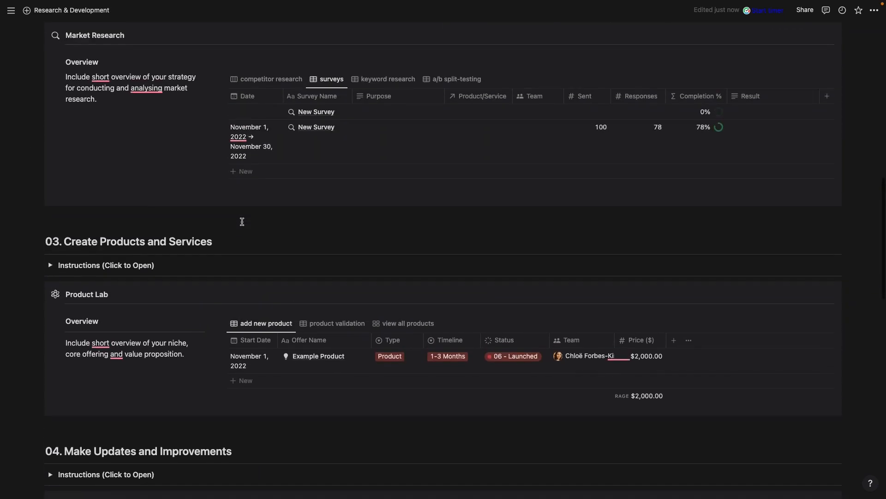
scroll(243, 225, up, 2)
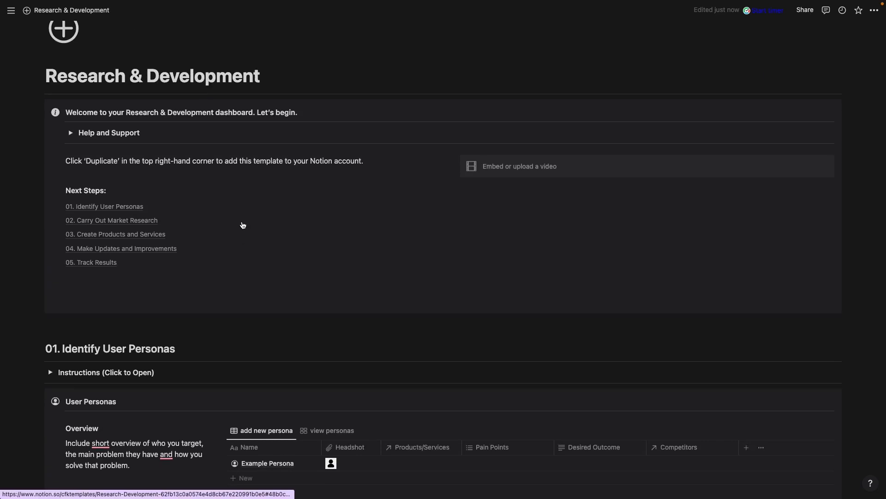
scroll(242, 226, down, 5)
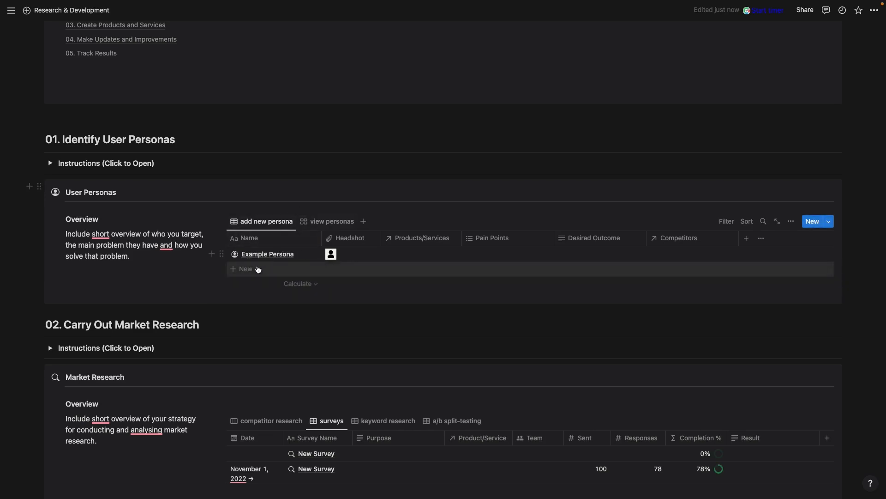
click(251, 272)
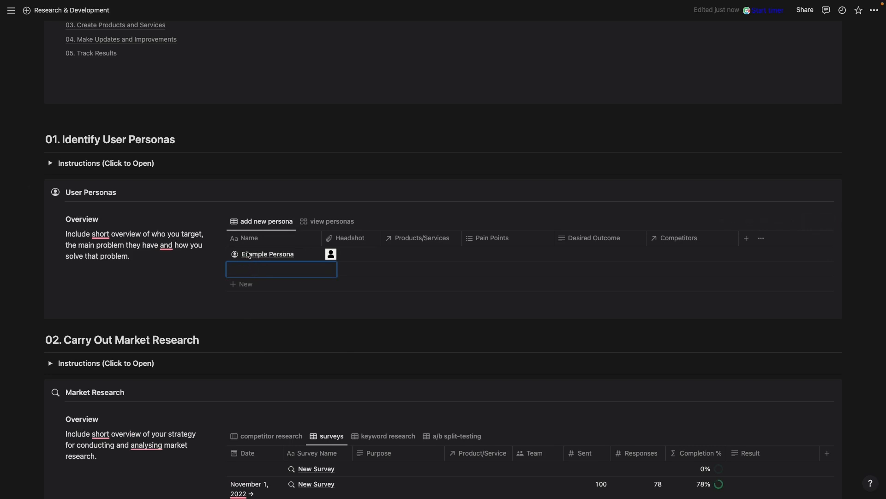
click(350, 270)
click(349, 268)
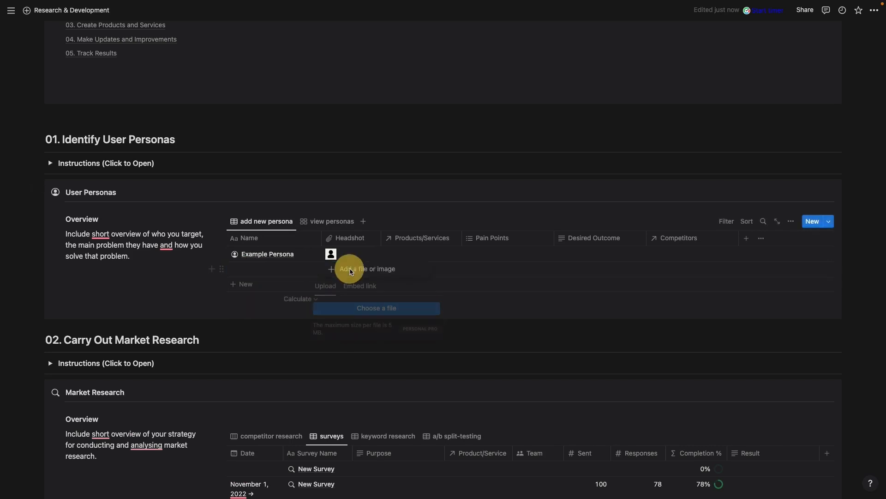
click(467, 261)
Check which Product Lab pages can be linked in Example Persona's Products/Services field.
click(428, 258)
click(428, 258)
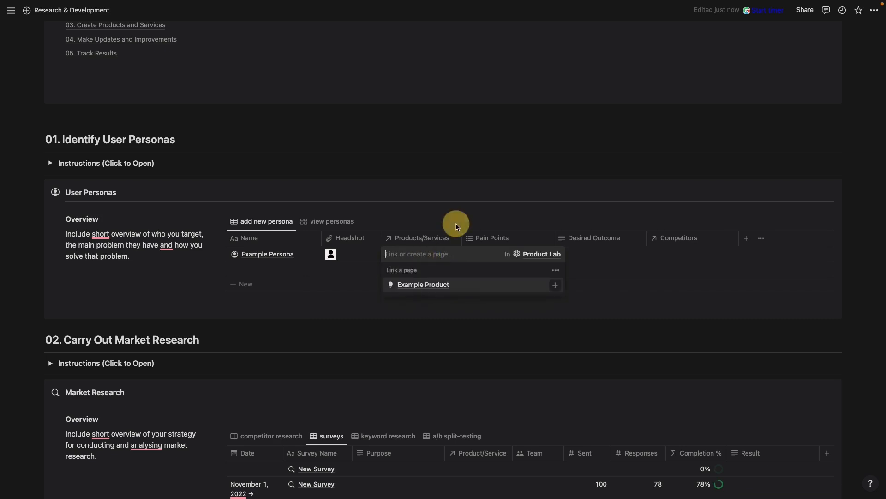
click(488, 254)
Create a "Typing" option in Example Persona's Pain Points field.
click(493, 252)
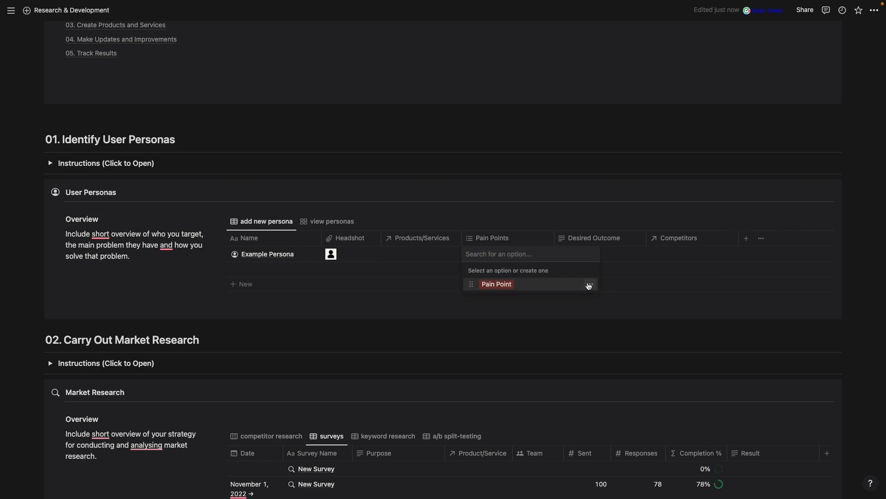
text(Typi)
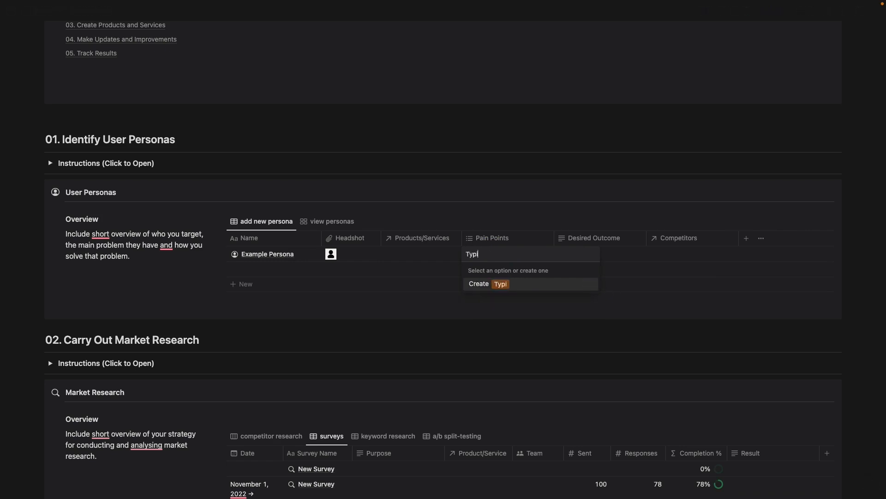
text(ng)
click(529, 285)
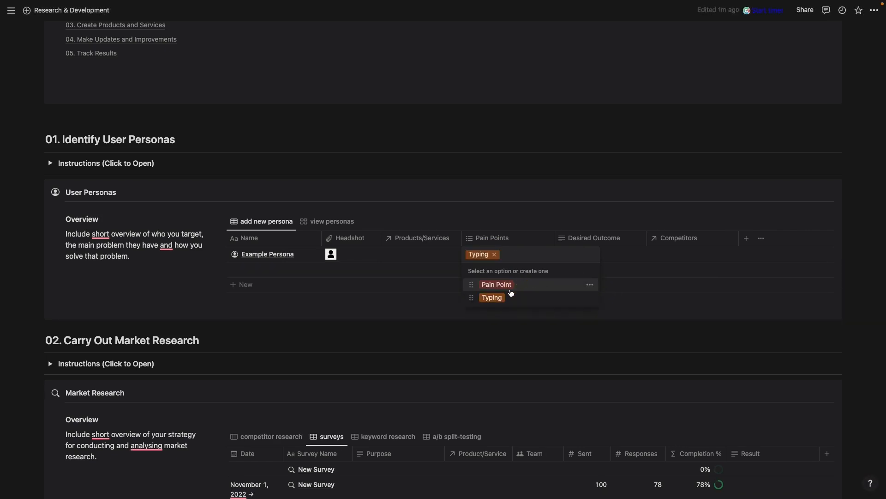
click(522, 227)
Tag Example Persona with the existing "Pain Point" option and remove its "Typing" tag.
click(511, 255)
click(502, 285)
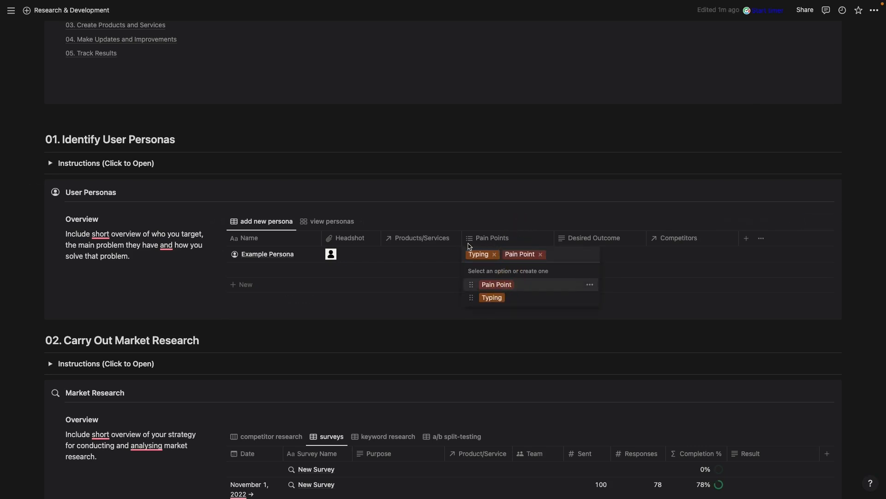
click(495, 256)
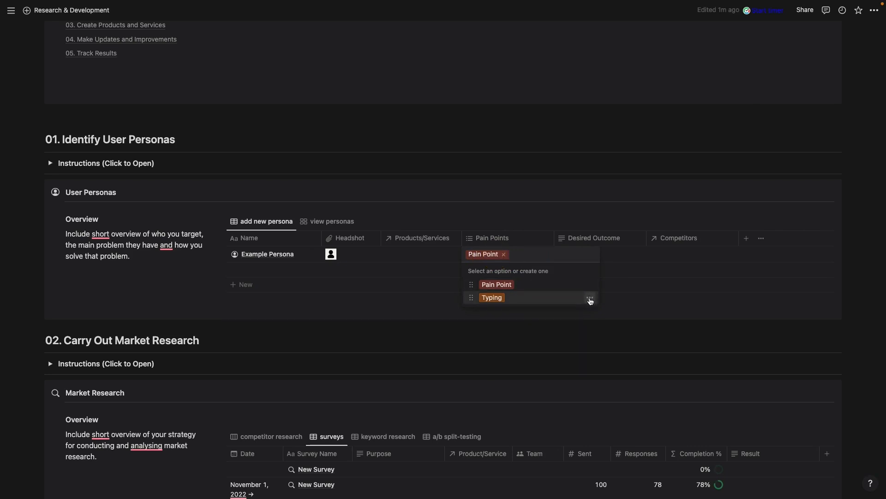
Delete the "Typing" option from the Pain Points property.
click(590, 298)
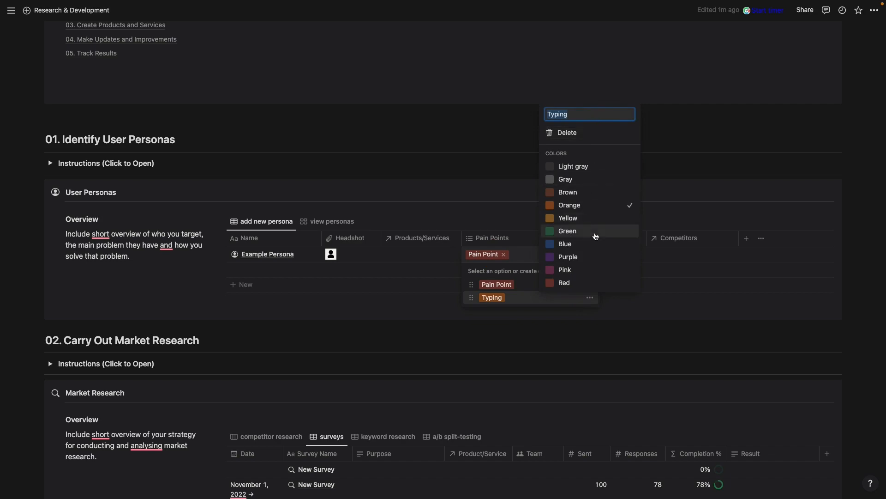
click(578, 134)
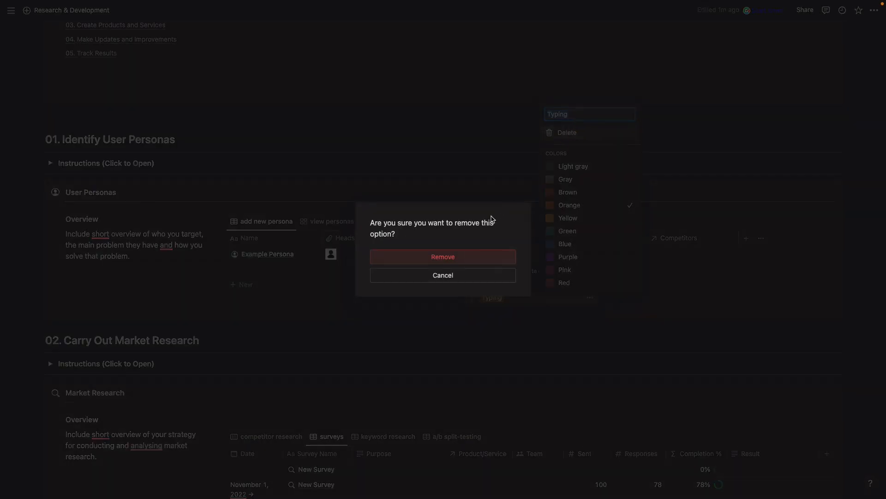
click(472, 258)
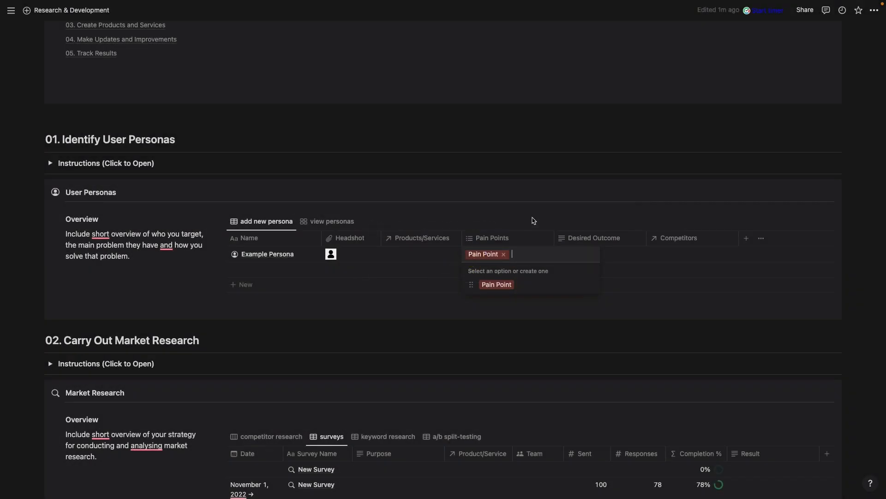
click(525, 218)
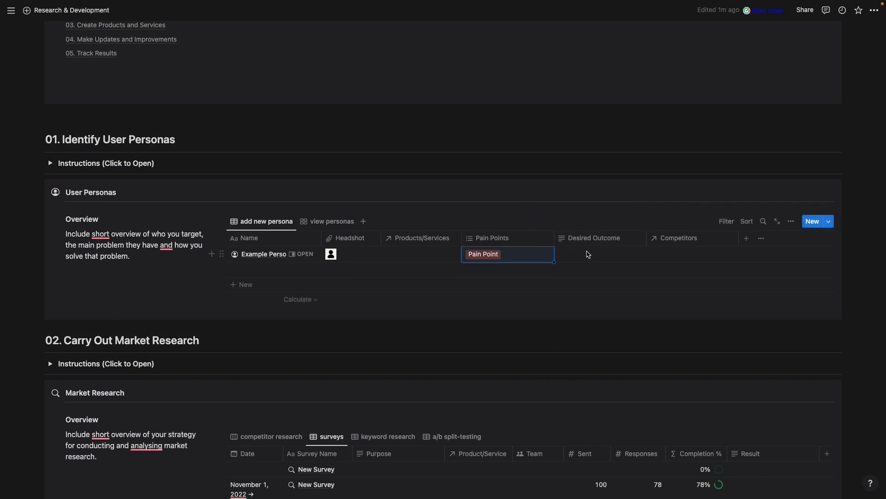
Check which pages can be linked in Example Persona's Competitors field.
click(678, 254)
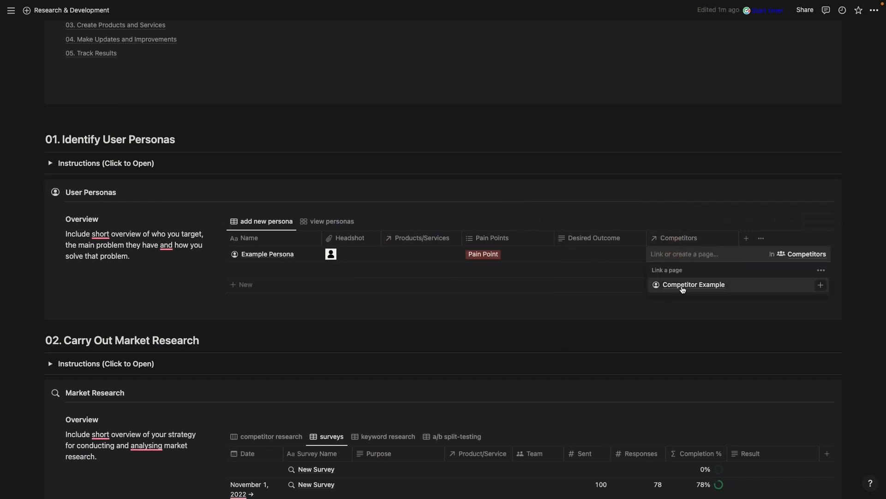
click(652, 220)
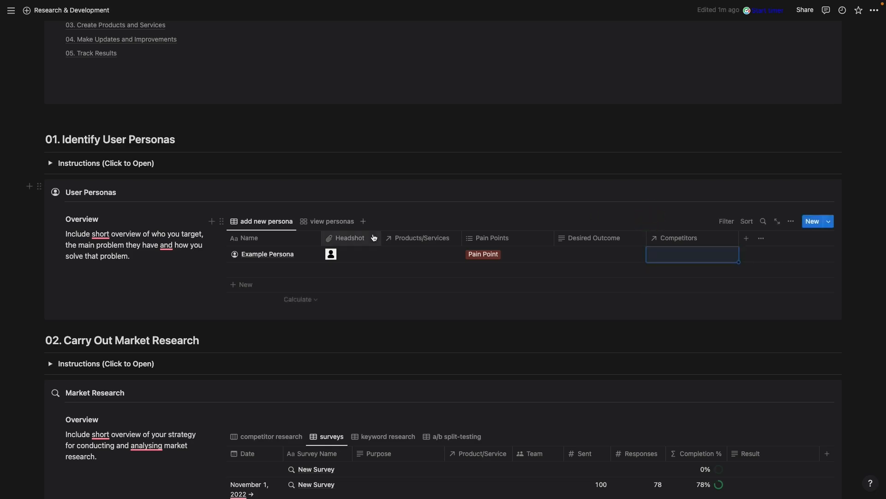
Switch User Personas to the view personas gallery and delete the untitled persona card.
click(325, 222)
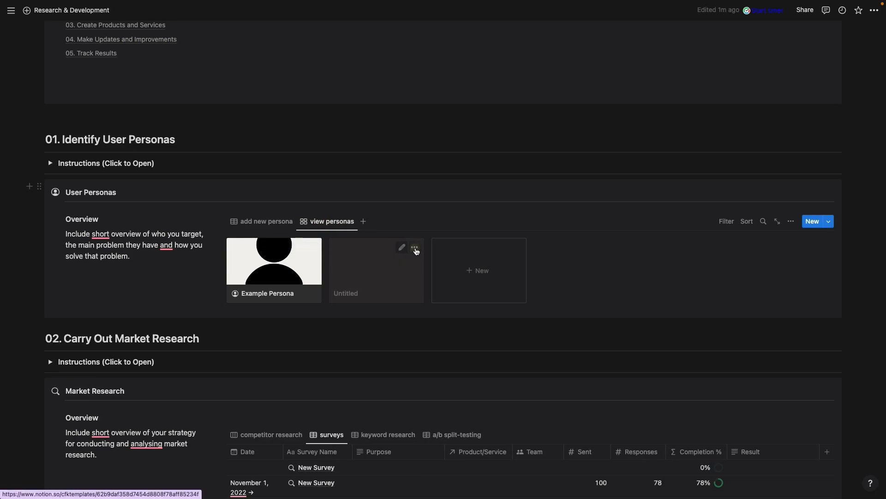
click(414, 249)
click(442, 280)
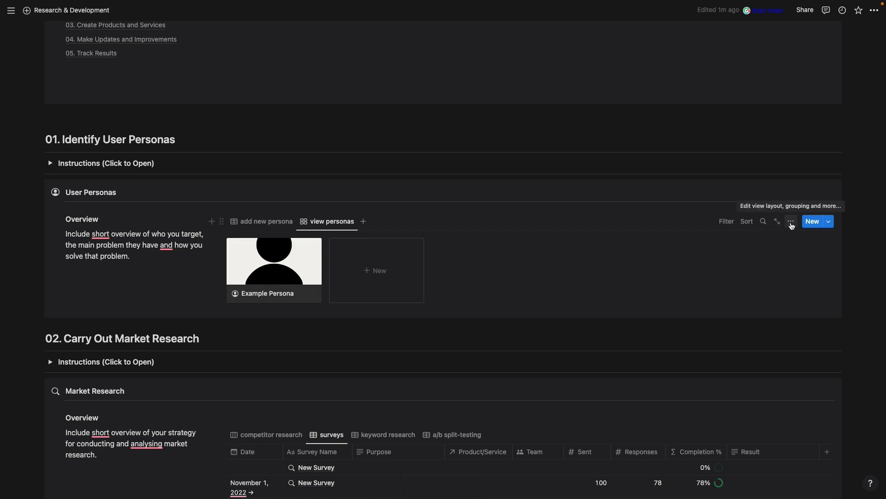
Check the view options of the view personas gallery and return to the add new persona view.
click(791, 222)
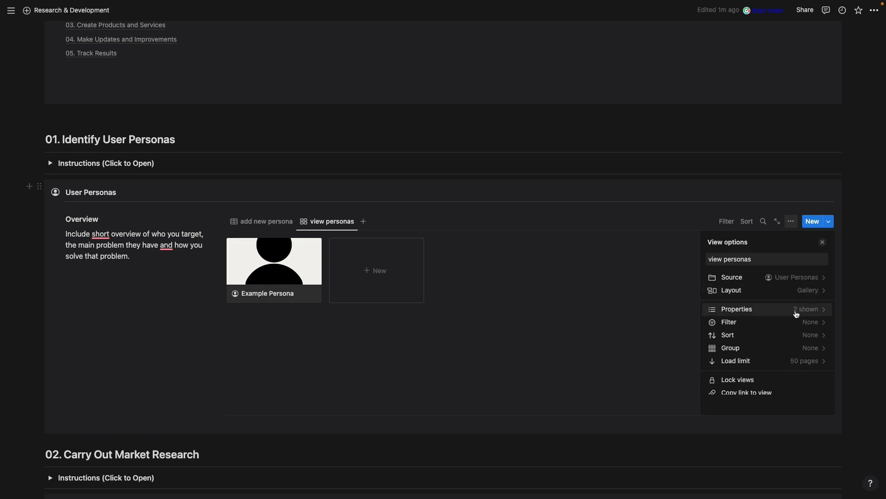
click(244, 222)
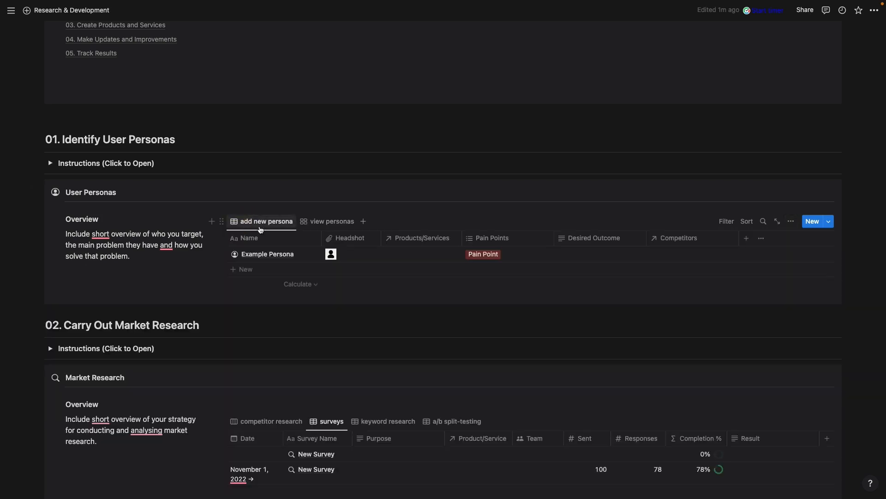
Create a new persona from the User Persona Template and check the display modes available for its page.
click(833, 222)
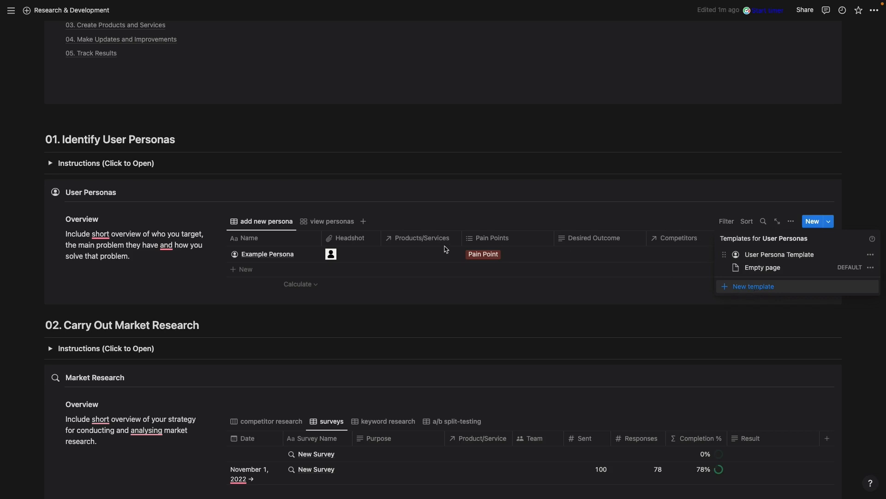
click(295, 258)
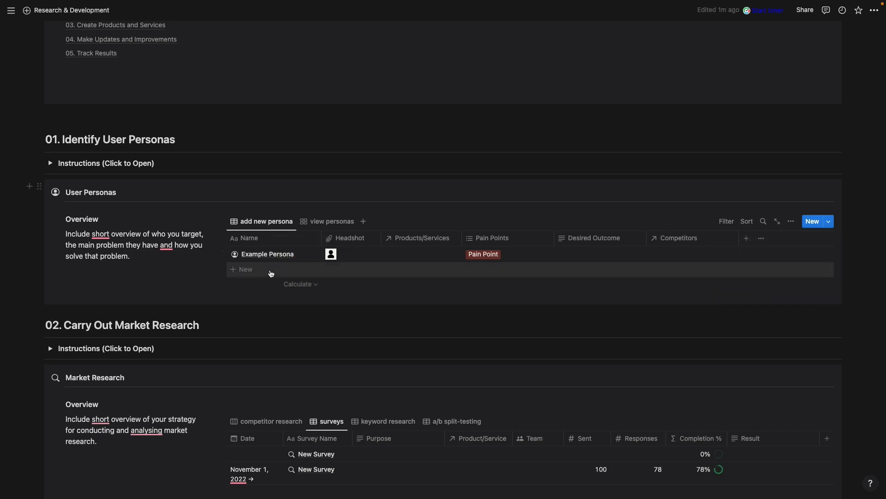
click(829, 221)
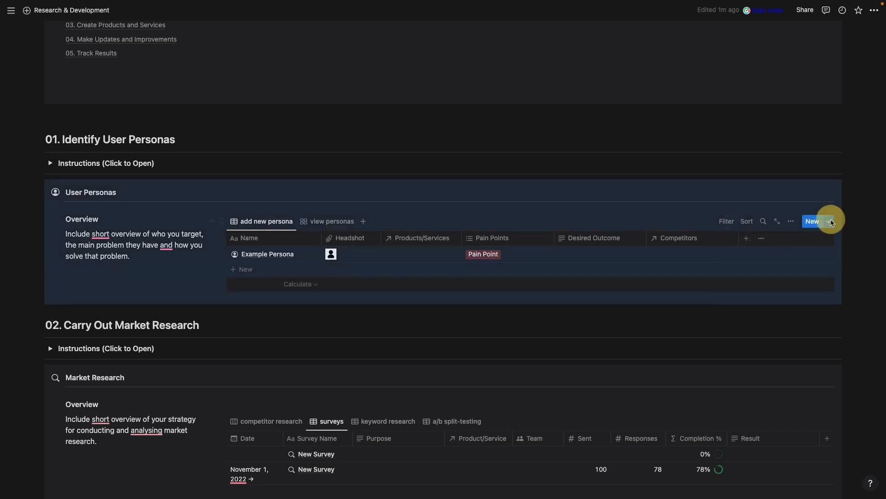
click(786, 256)
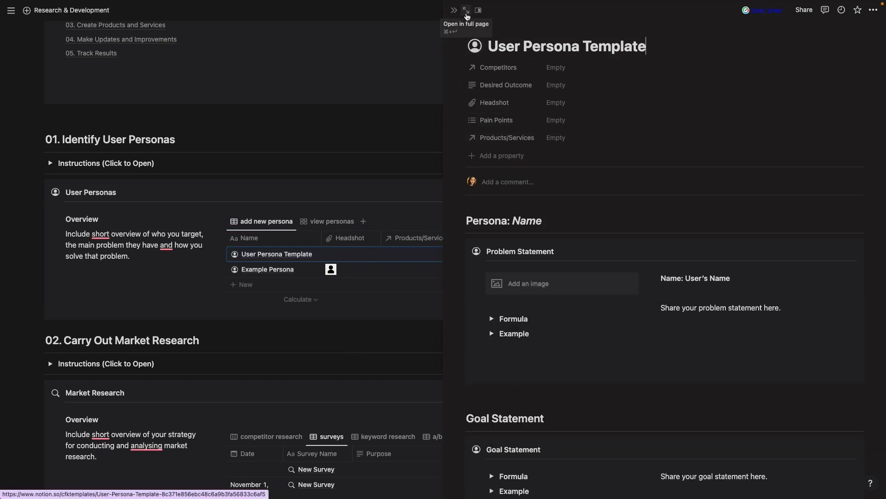
click(478, 10)
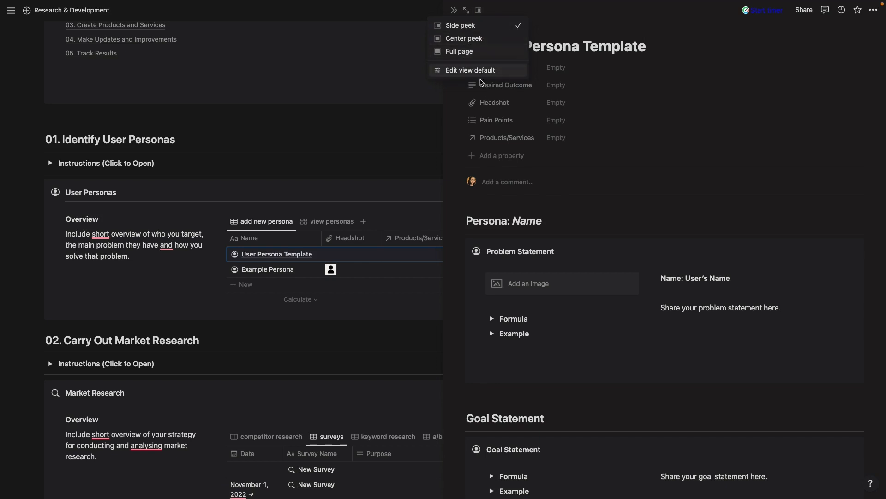
click(644, 146)
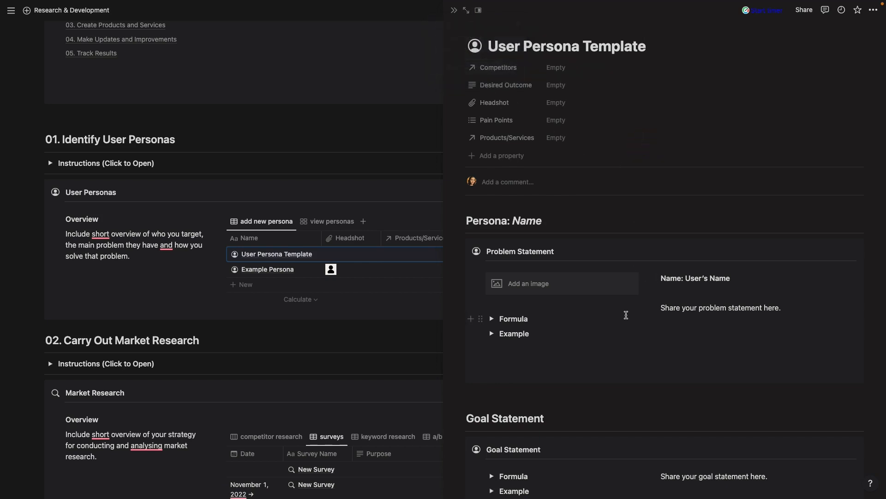
Review the persona page's name heading and the Problem Statement's Formula, Example and placeholder text.
scroll(626, 315, down, 3)
drag(516, 158, 551, 157)
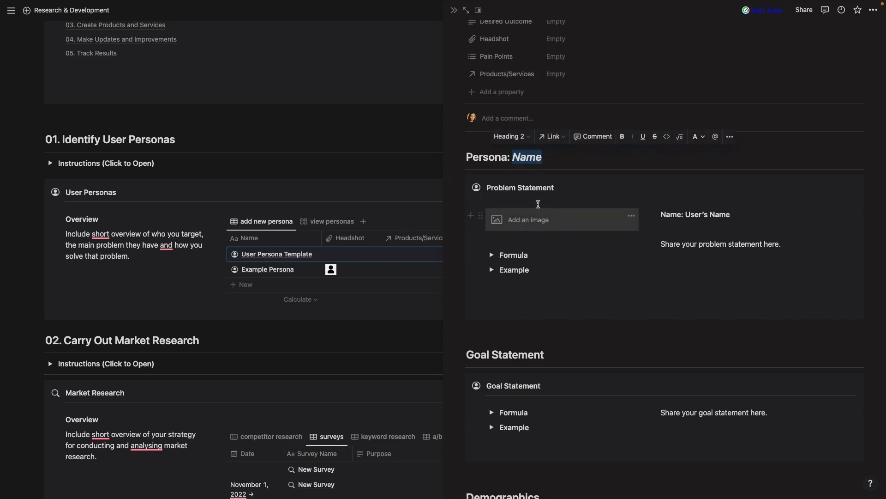
click(492, 255)
click(492, 255)
click(491, 270)
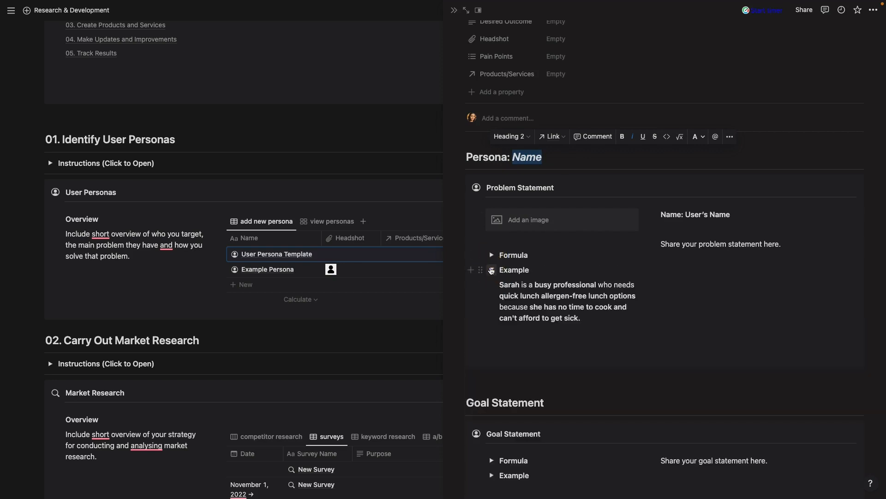
click(492, 270)
click(761, 241)
triple_click(761, 239)
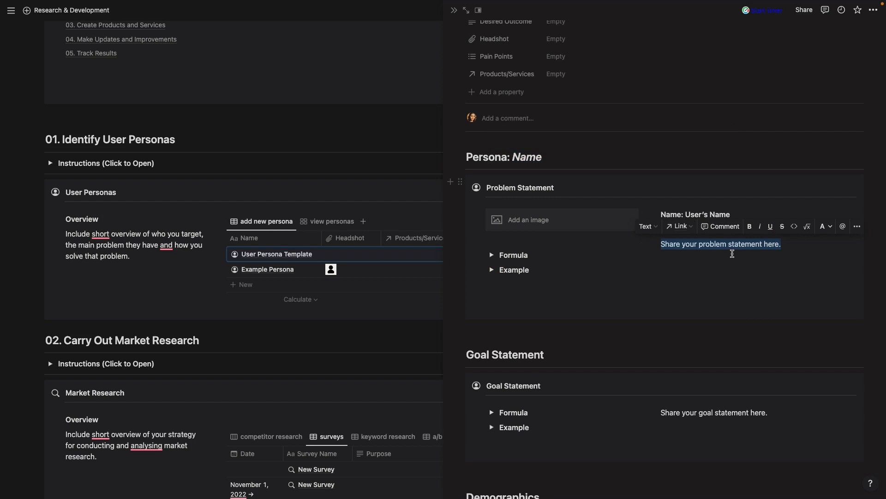
Try replacing the problem statement placeholder with filler text and undo the change.
text(ffmfmfm)
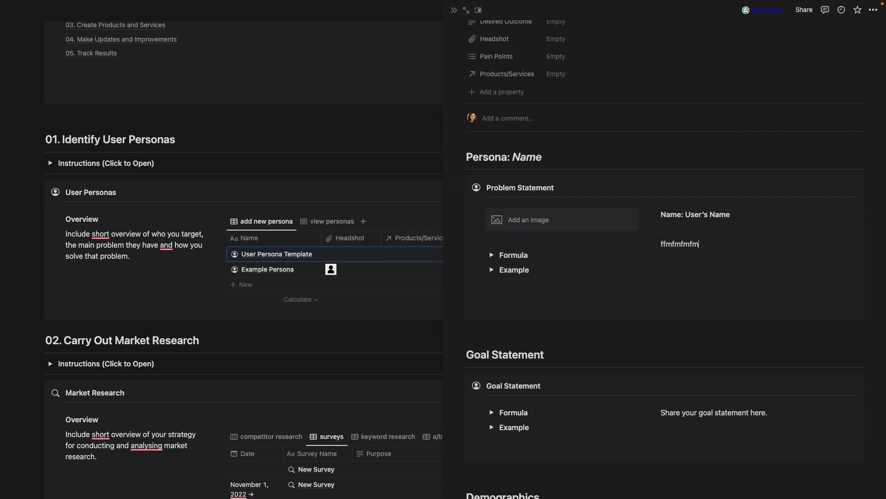
key(super+z)
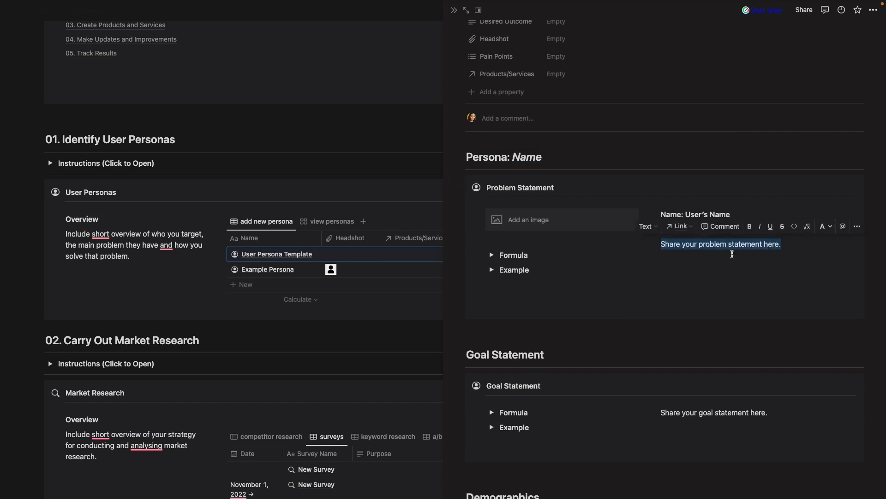
Compare the Brand Personality Framework and Traits views of the User Personality table, ending back on Big 5.
scroll(686, 354, down, 3)
scroll(675, 348, down, 10)
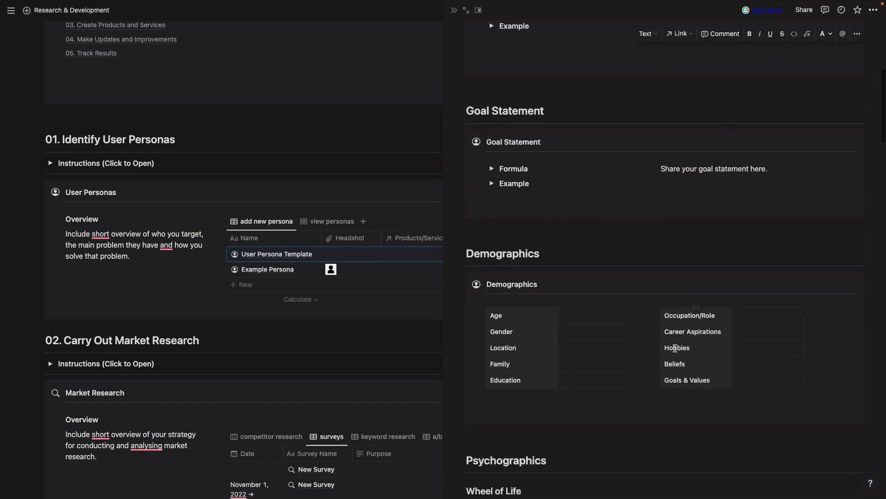
scroll(674, 349, down, 1)
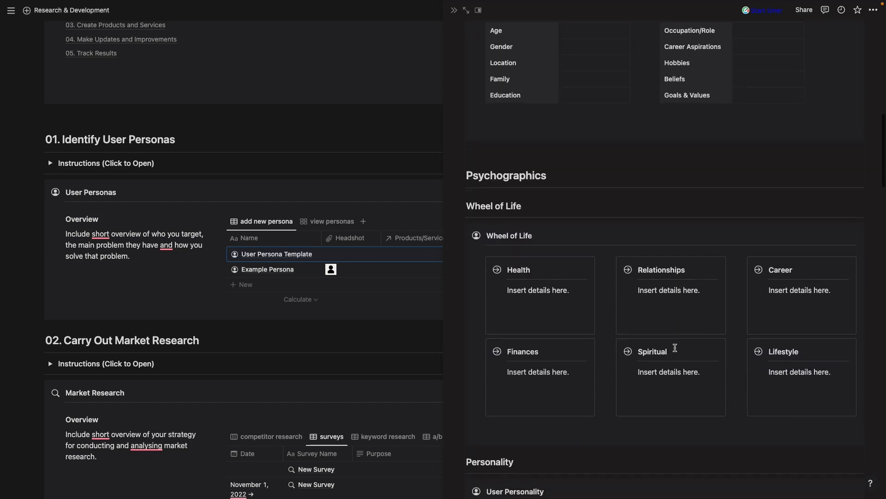
scroll(555, 321, down, 9)
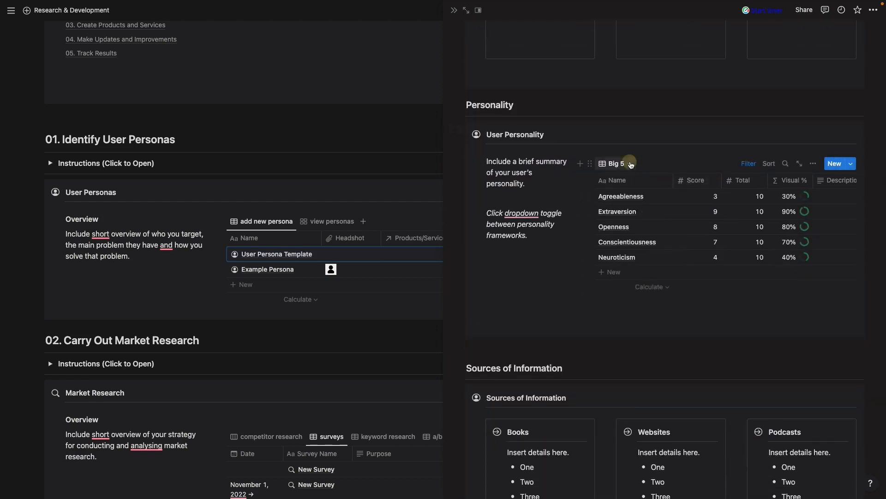
click(615, 164)
click(617, 221)
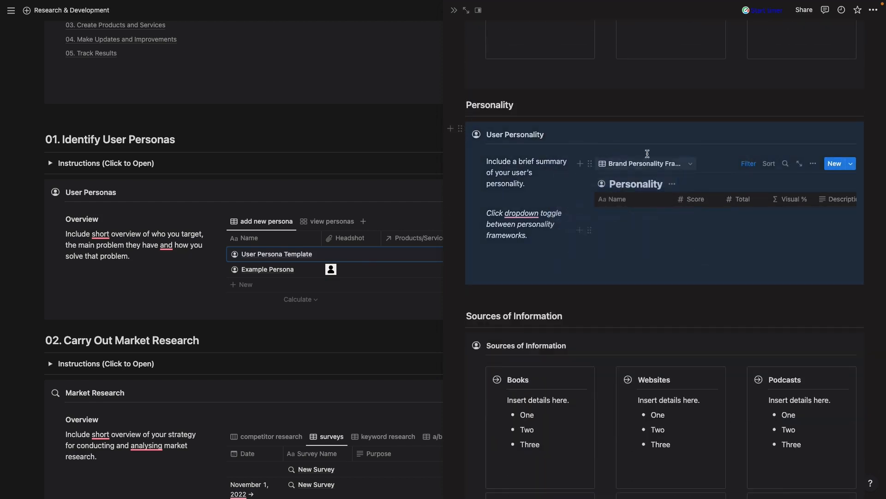
click(661, 164)
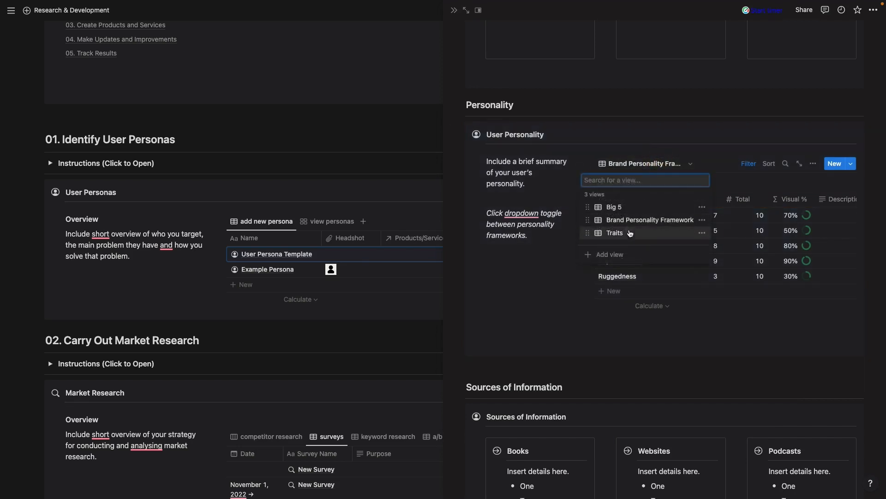
click(629, 232)
click(632, 167)
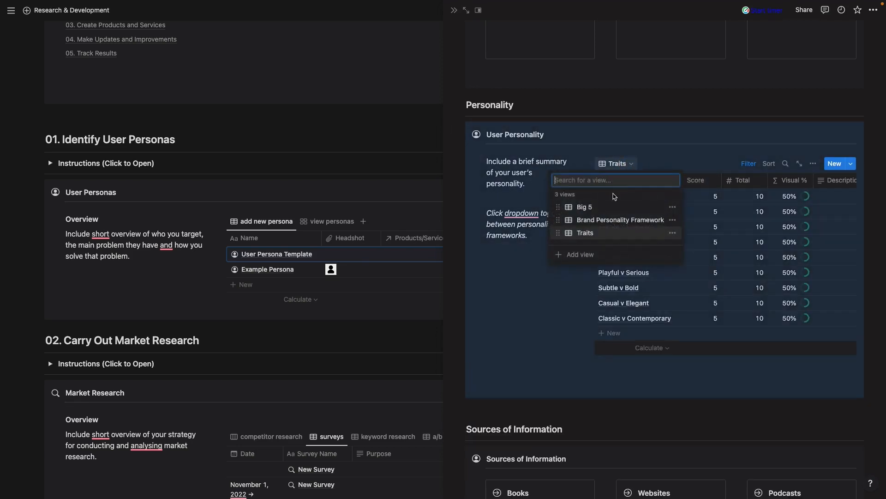
click(608, 204)
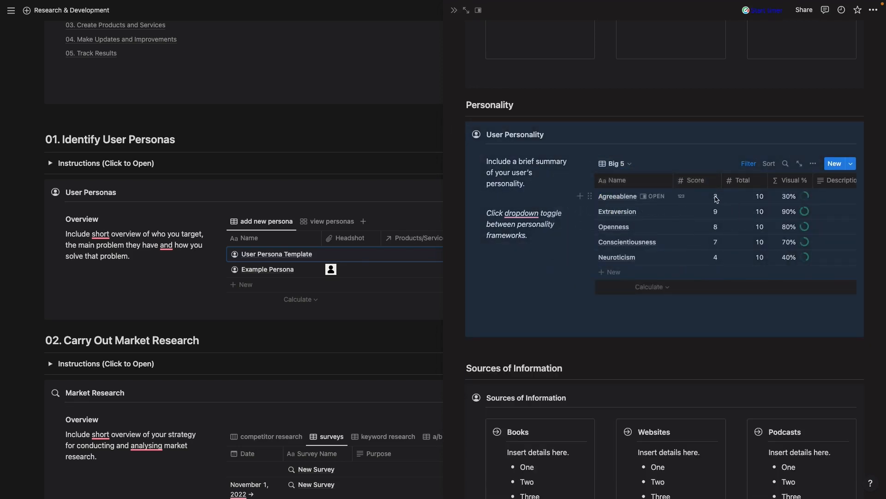
Set the Agreeableness score to 7 in the Big 5 personality table.
click(711, 196)
key(BackSpace)
text(7)
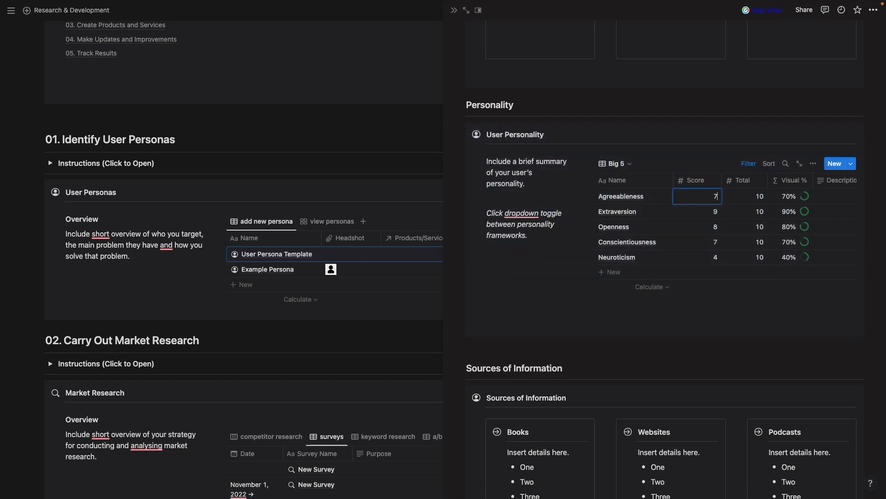
key(Return)
click(594, 356)
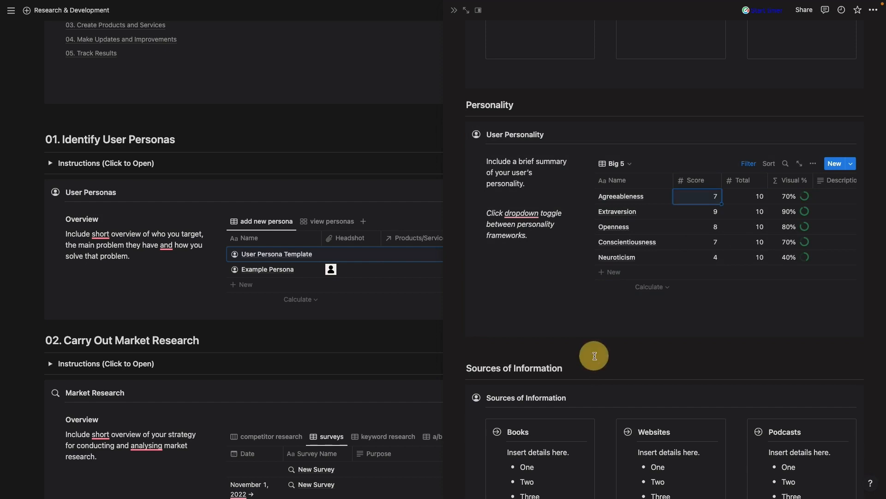
Examine the persona page's remaining sections from Sources of Information through to the Customer Journey Map.
scroll(595, 356, down, 7)
scroll(595, 356, down, 10)
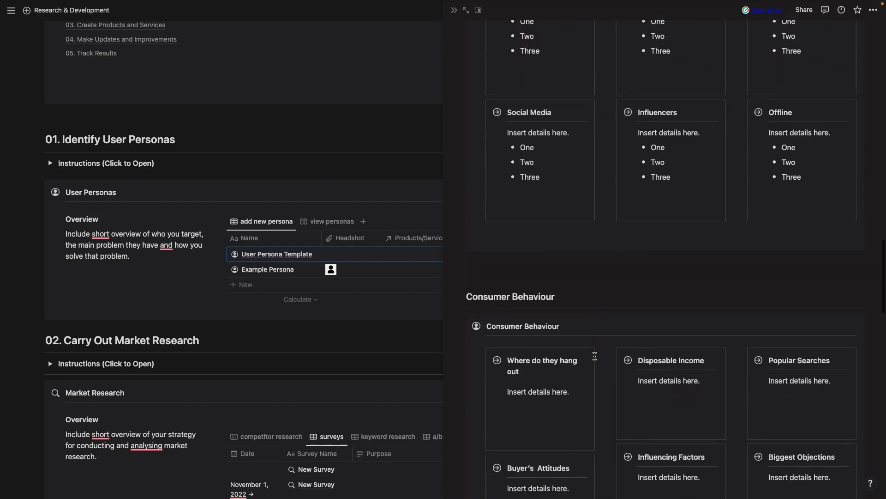
scroll(594, 356, down, 5)
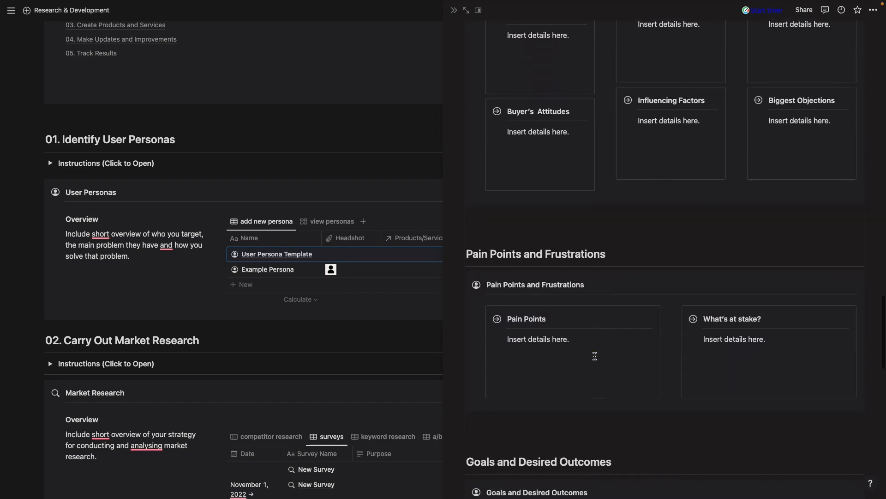
scroll(594, 356, down, 4)
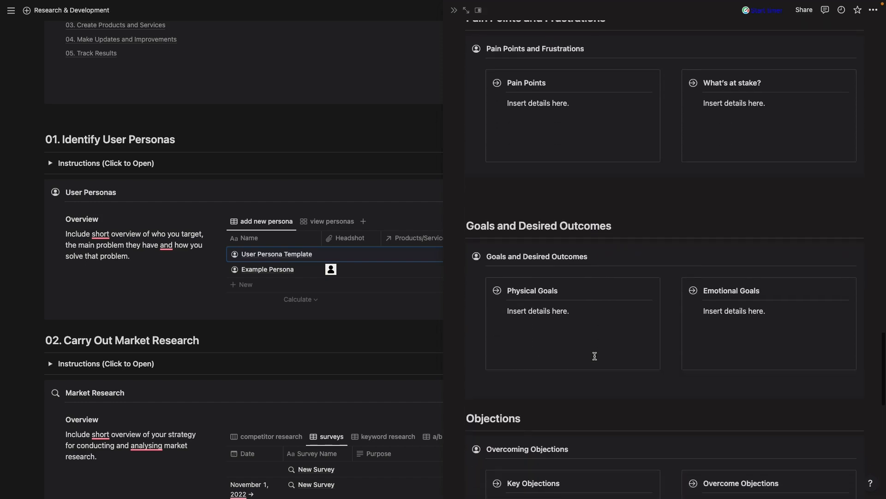
scroll(595, 356, down, 6)
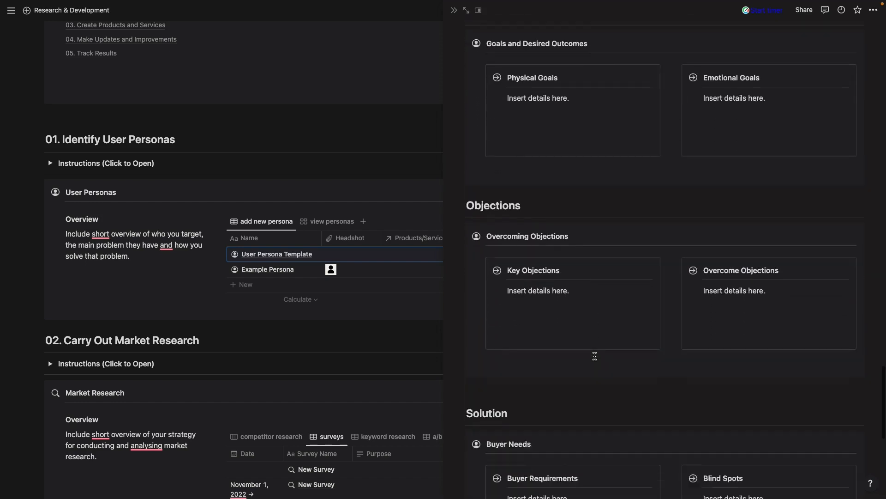
scroll(594, 356, down, 3)
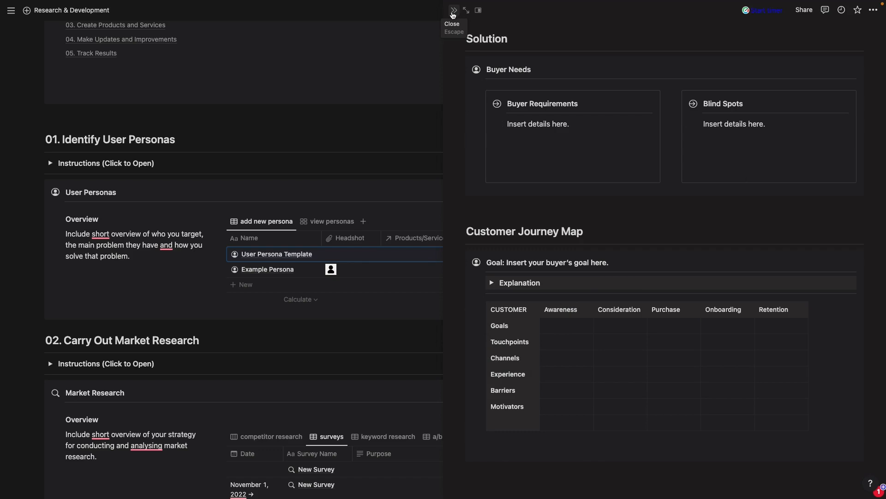
Leave the persona page and return to the Research & Development dashboard.
click(452, 13)
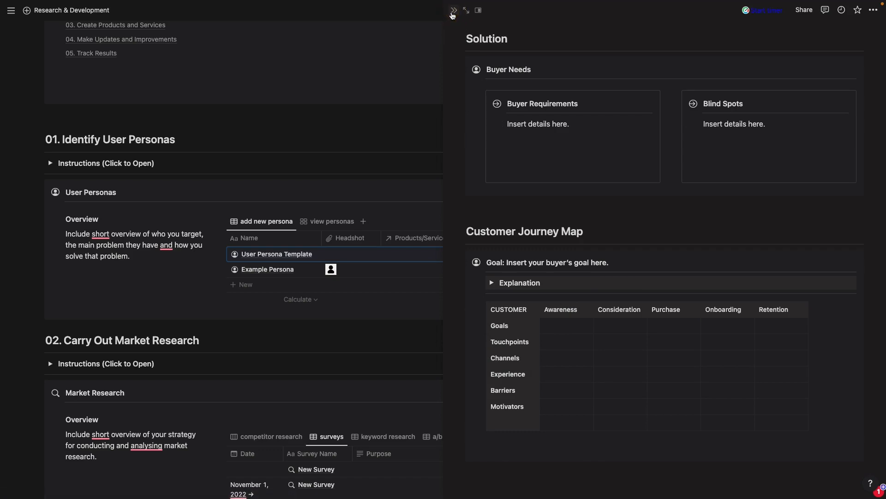
click(454, 13)
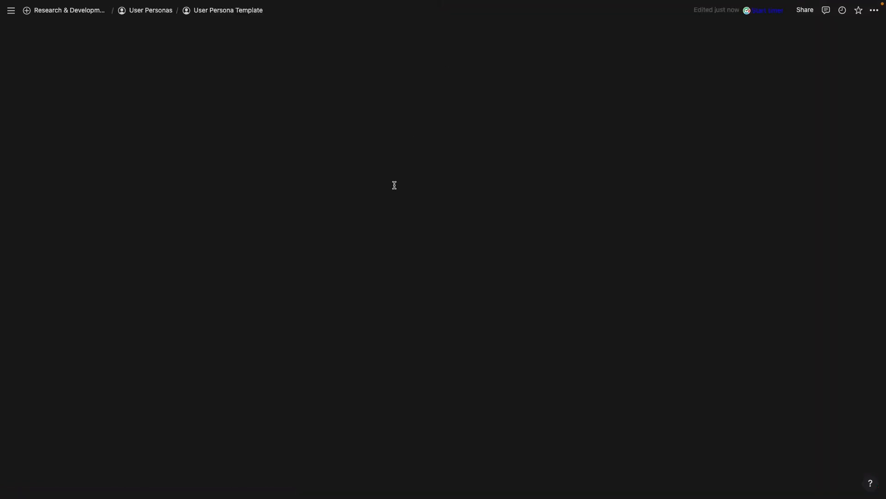
click(87, 11)
Delete the User Persona Template entry from the add new persona view of User Personas.
scroll(375, 283, down, 20)
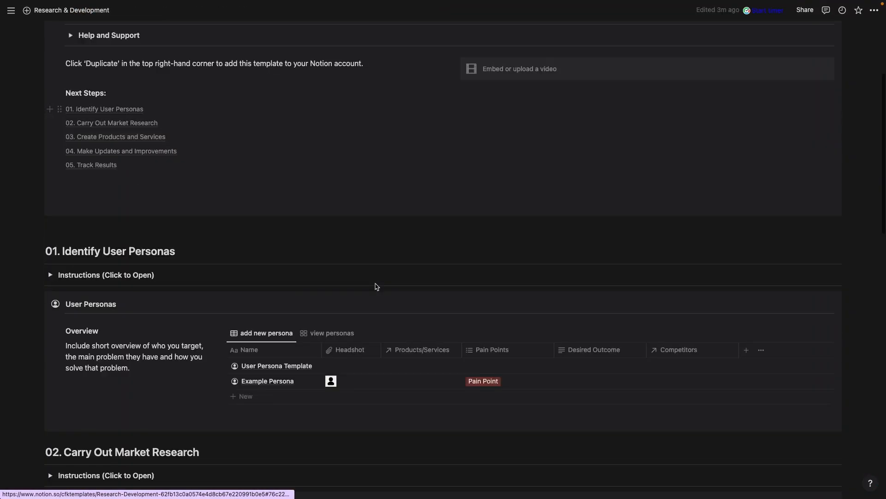
scroll(375, 283, down, 10)
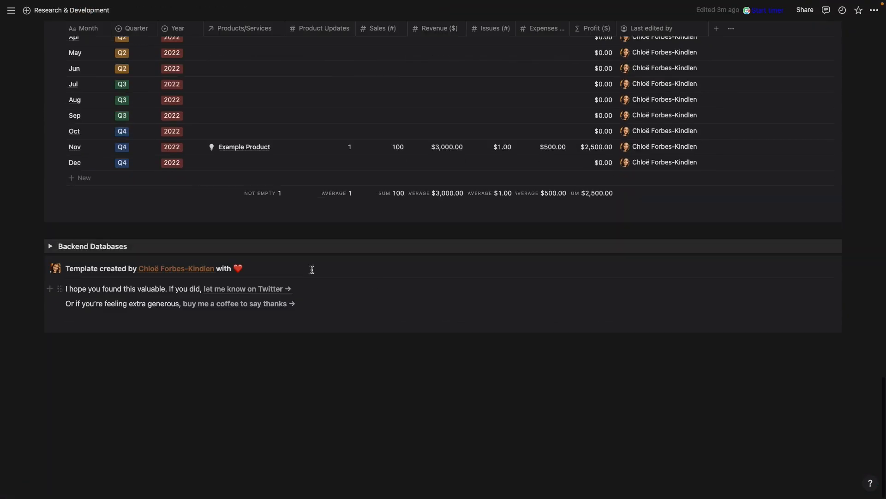
scroll(277, 231, up, 20)
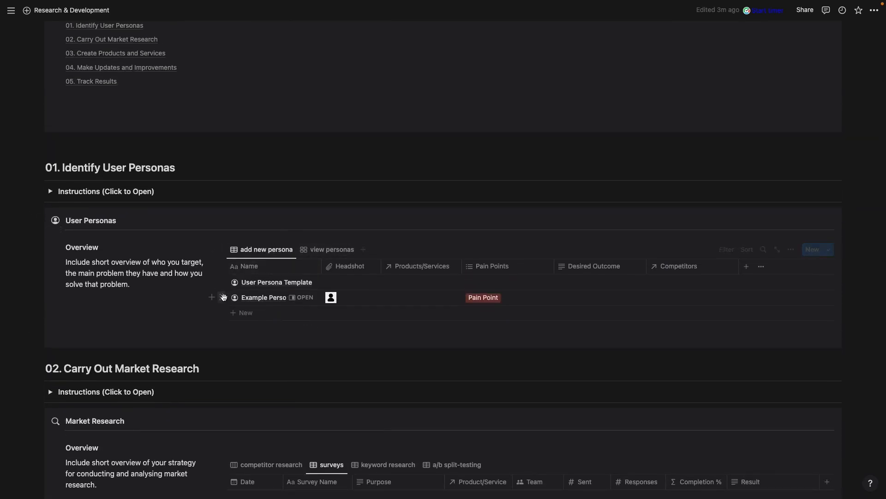
click(222, 282)
click(177, 245)
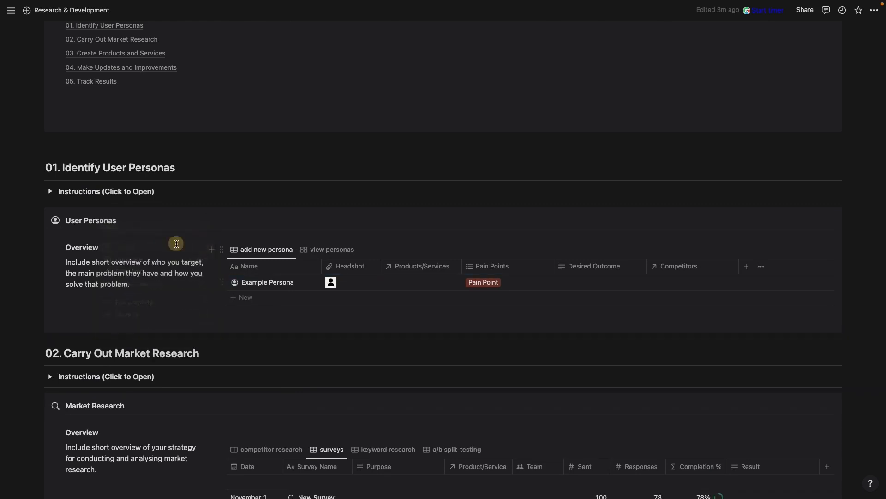
Delete the undated New Survey entry from the surveys view of Market Research.
scroll(185, 259, down, 3)
scroll(214, 292, down, 2)
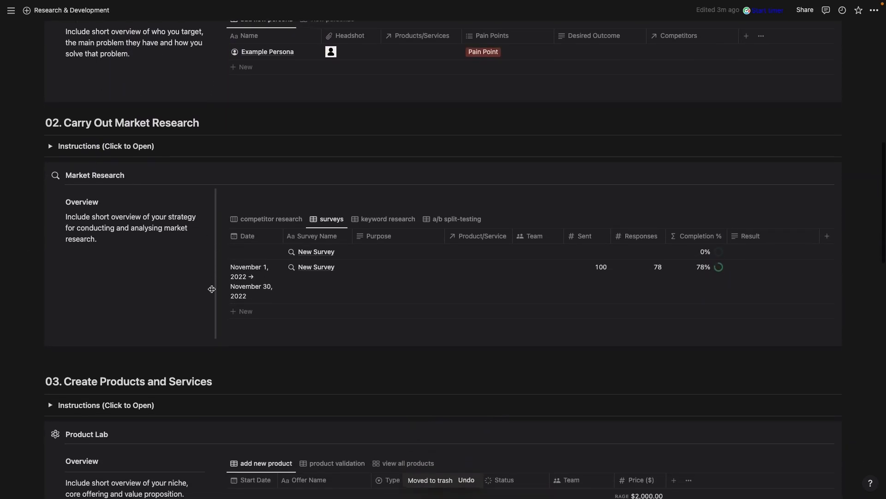
click(220, 250)
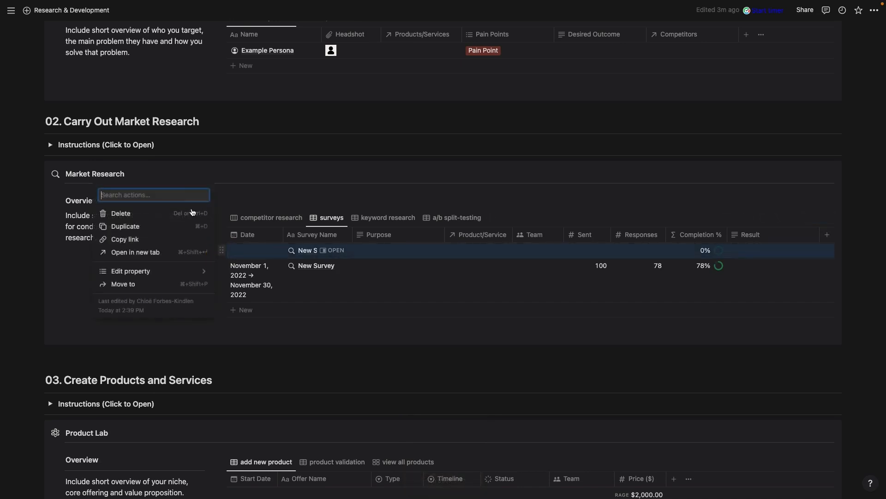
click(195, 216)
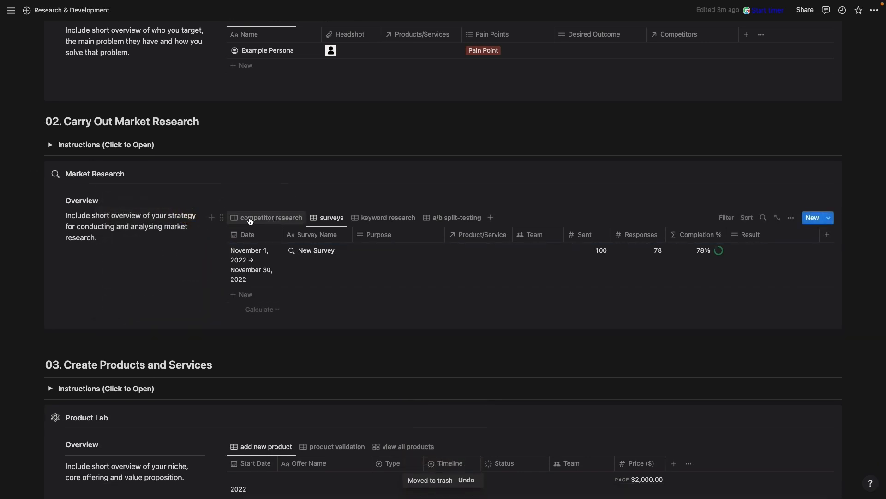
Look through Market Research's competitor research, surveys, keyword research and a/b split-testing views, ending on competitor research.
click(263, 220)
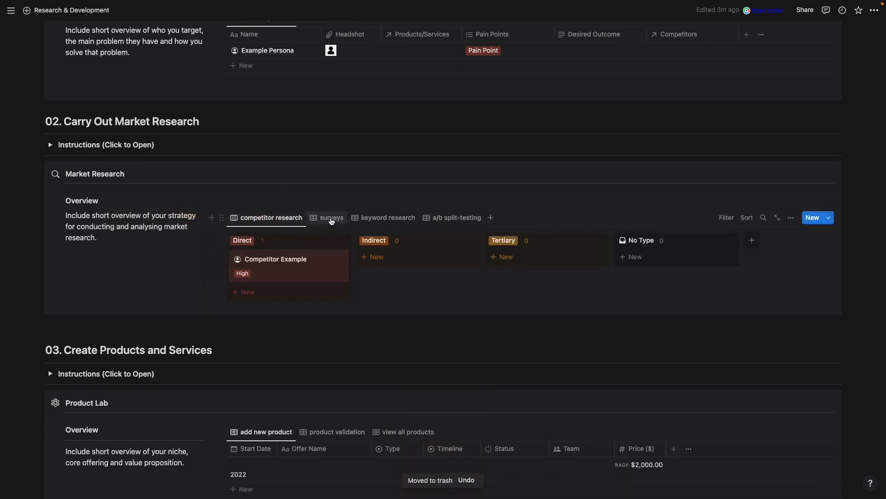
click(329, 219)
click(402, 221)
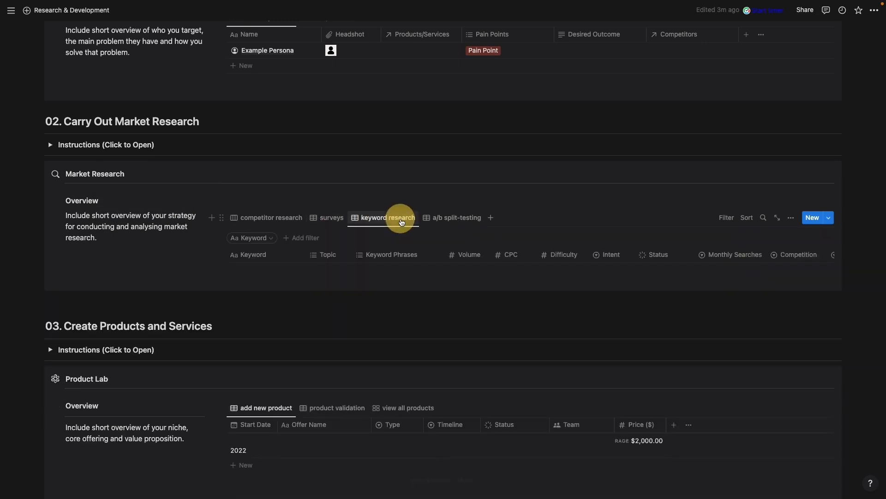
click(457, 219)
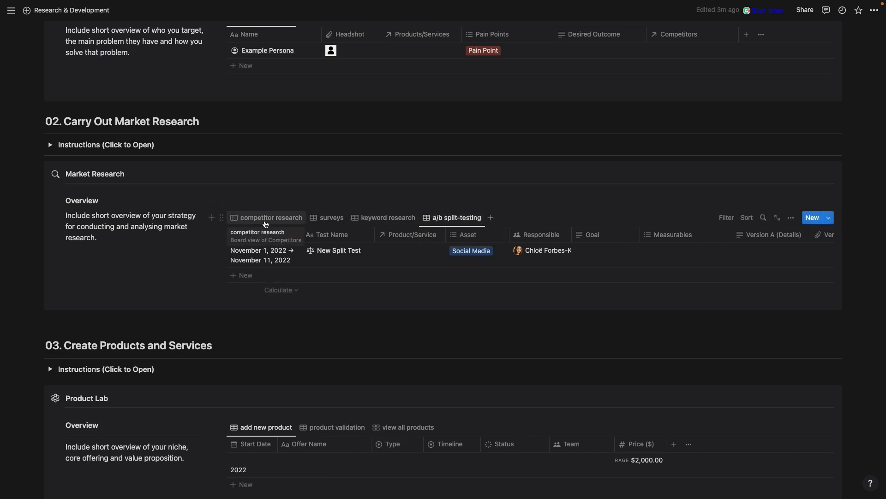
click(266, 217)
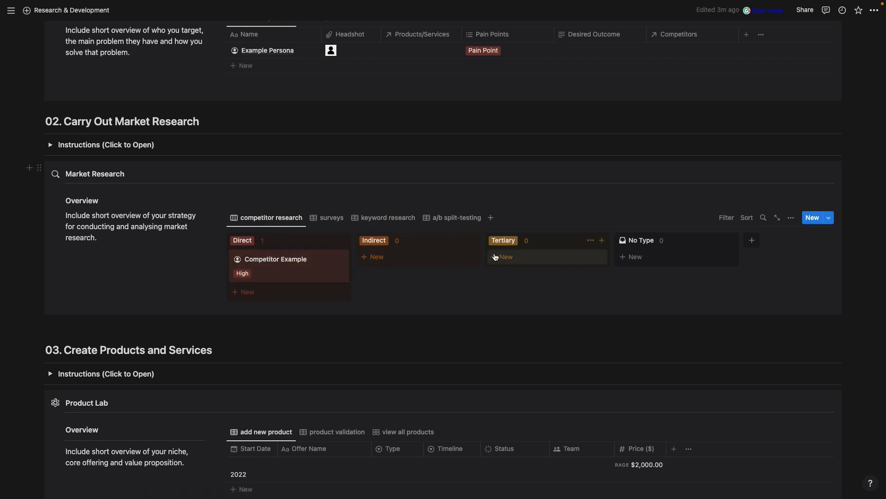
Group the competitor research board by Level and turn on its column colors.
click(791, 217)
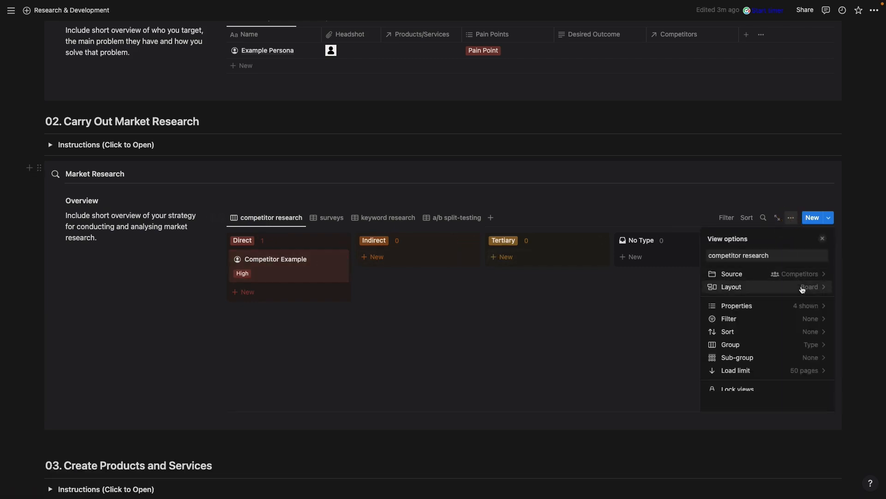
click(802, 287)
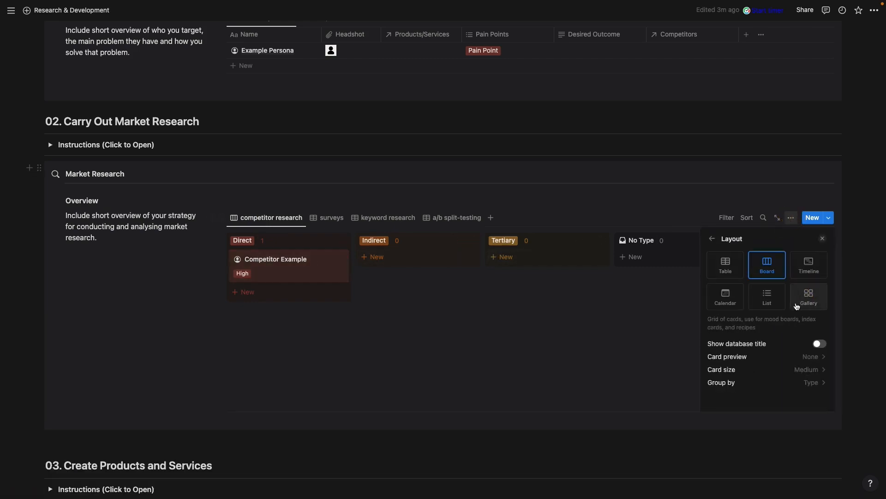
scroll(803, 365, down, 2)
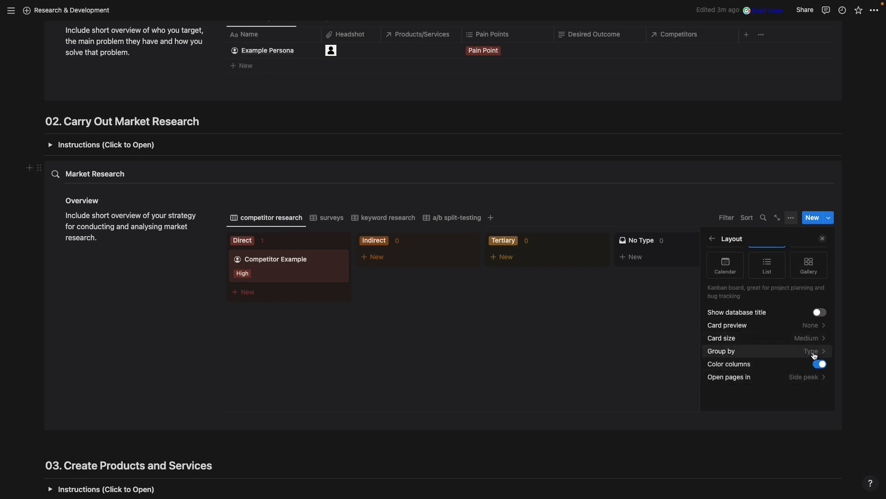
click(815, 356)
click(812, 255)
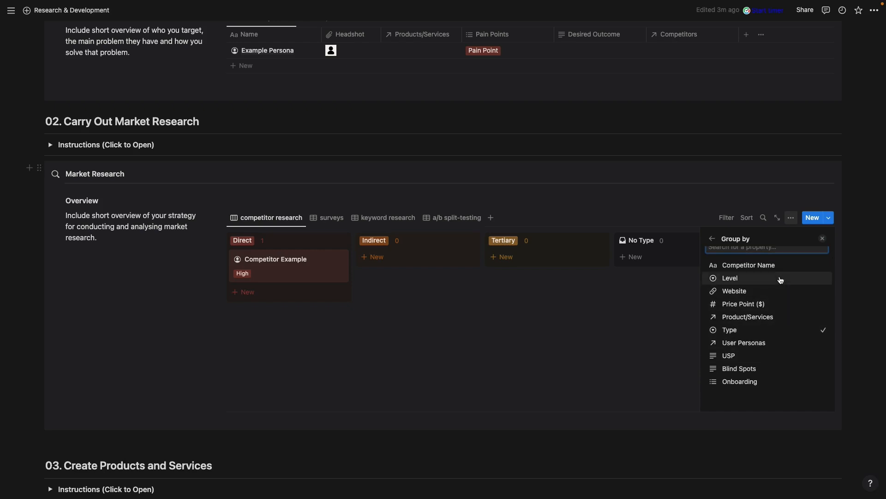
click(780, 279)
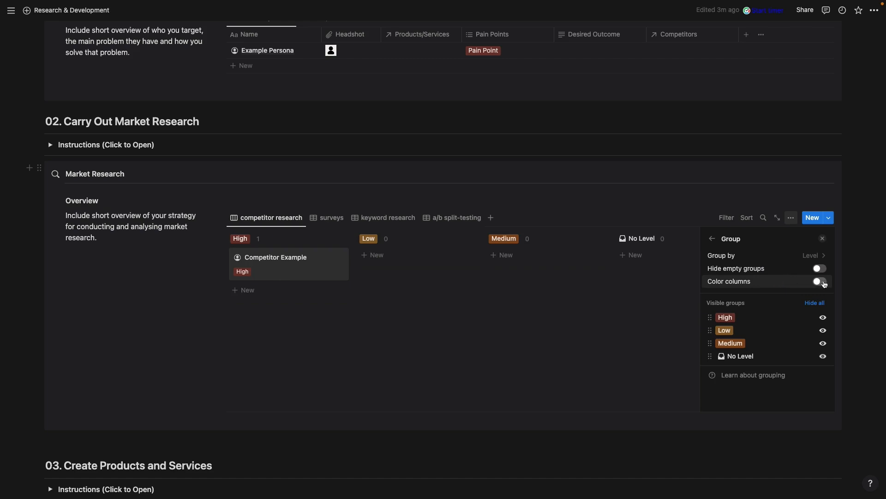
click(820, 281)
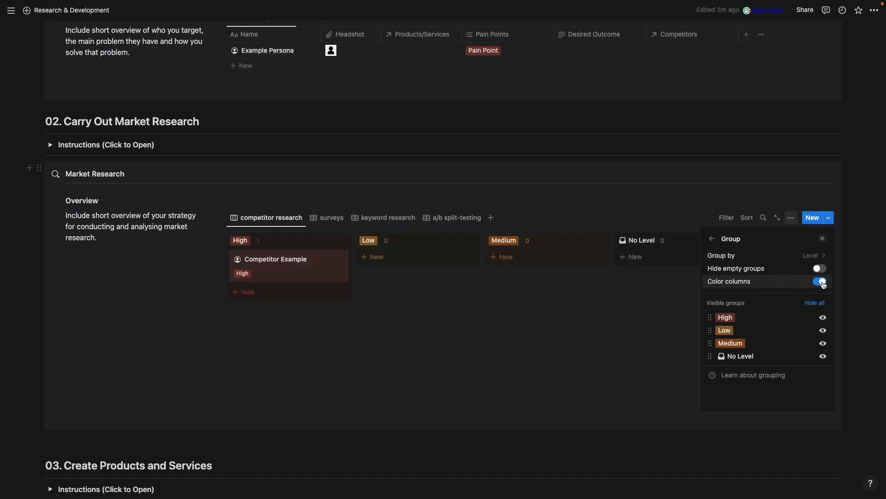
Hide the No Level group on the competitor research board.
click(659, 228)
click(720, 241)
click(713, 258)
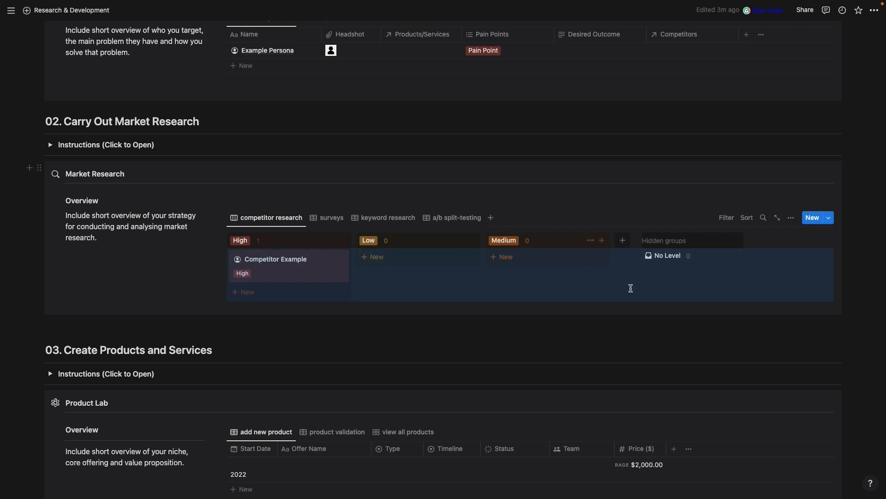
Create a competitor page from the New Competitor template and check the pages available for its User Personas relation.
click(829, 218)
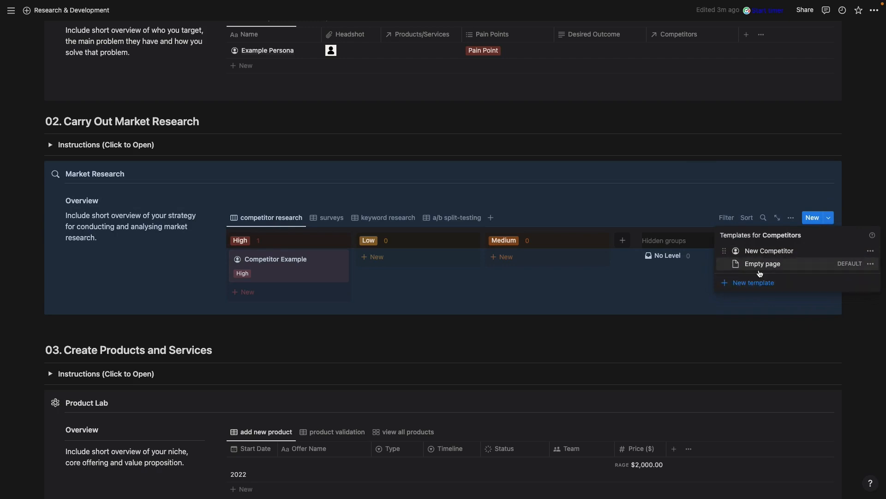
click(760, 252)
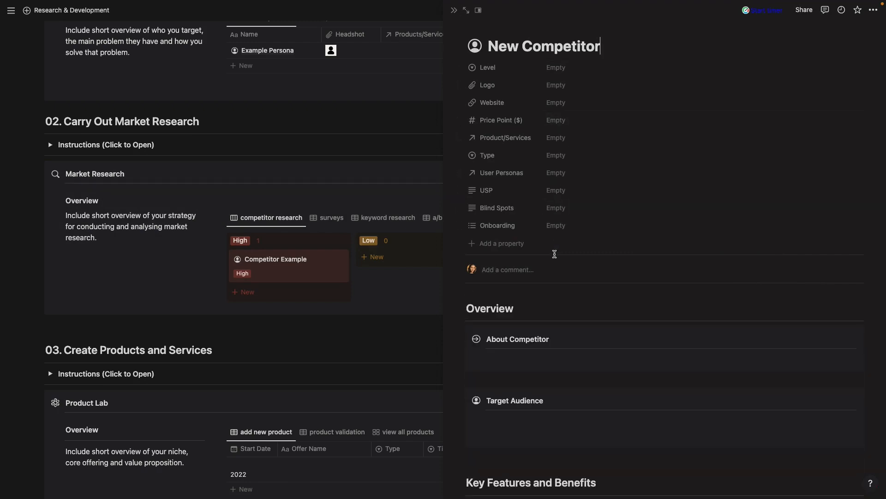
scroll(554, 253, down, 2)
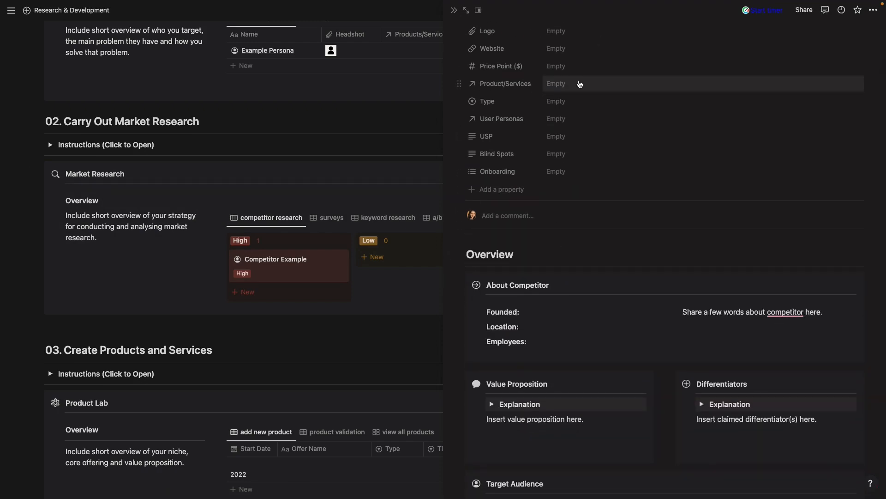
click(577, 121)
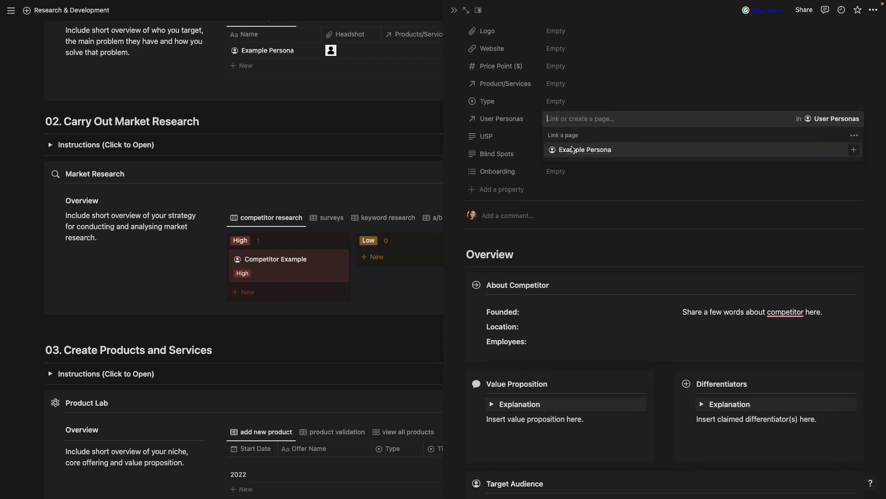
click(543, 253)
Look through the new competitor page's sections, from Overview down to Sales and Marketing, ending on Key Features and Benefits.
scroll(540, 231, down, 5)
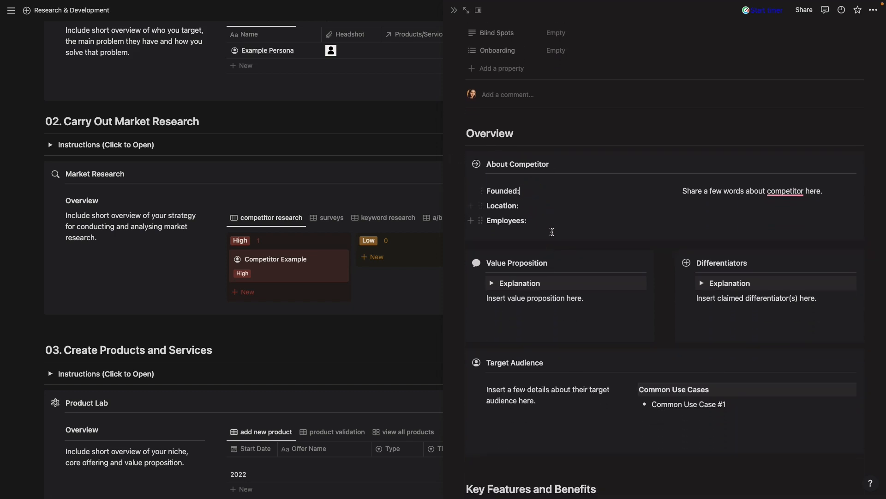
scroll(662, 277, down, 2)
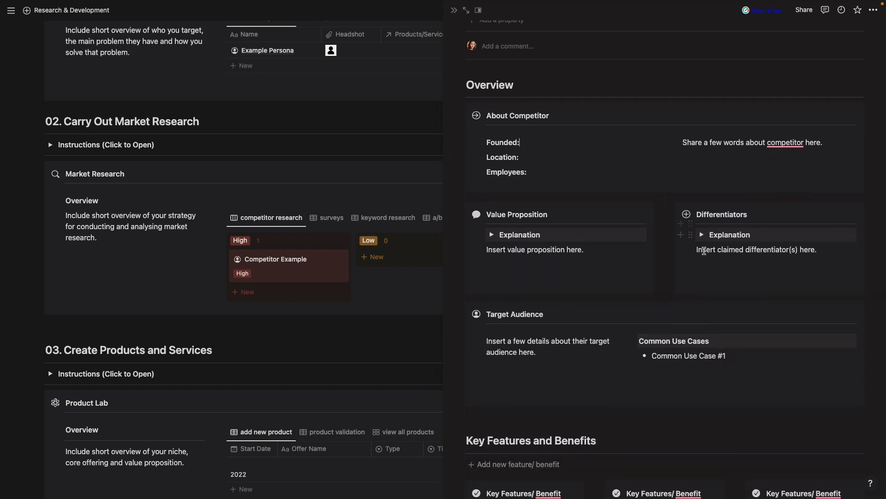
scroll(695, 278, down, 3)
scroll(695, 278, down, 12)
scroll(695, 278, up, 3)
scroll(695, 278, up, 2)
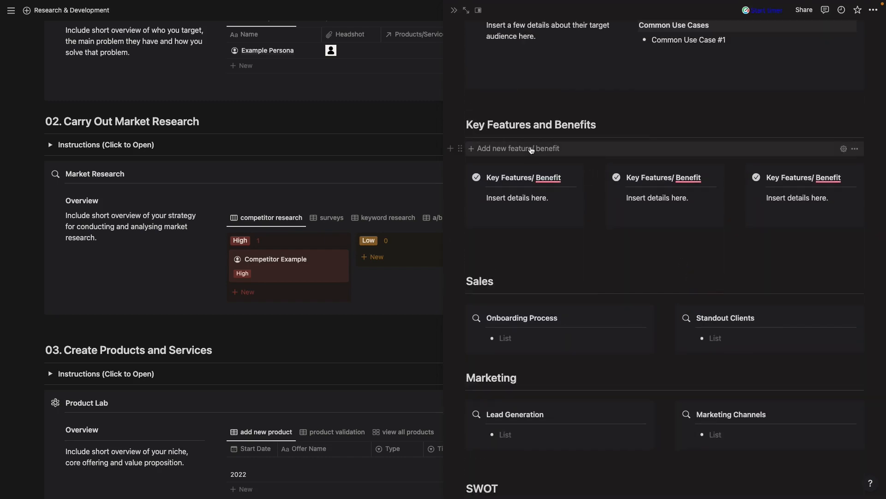
Add a feature/benefit block, place it in the first column of Key Features and Benefits, and delete it again.
click(520, 149)
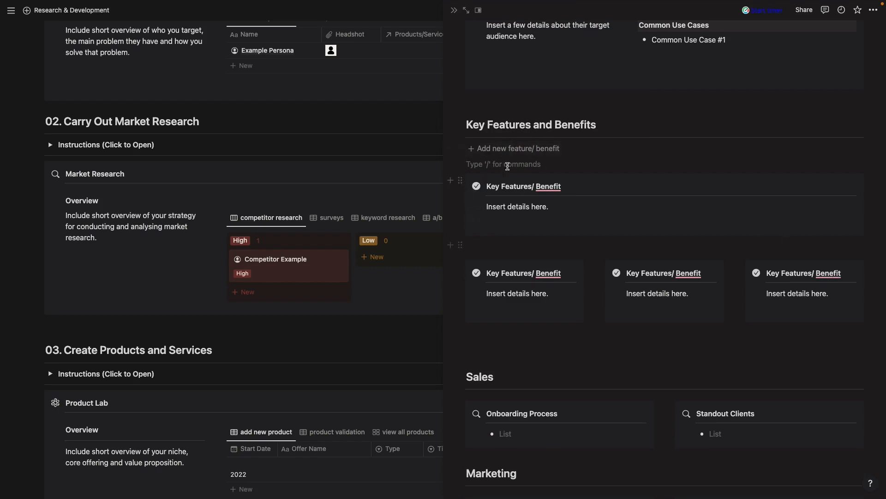
drag(461, 182, 497, 266)
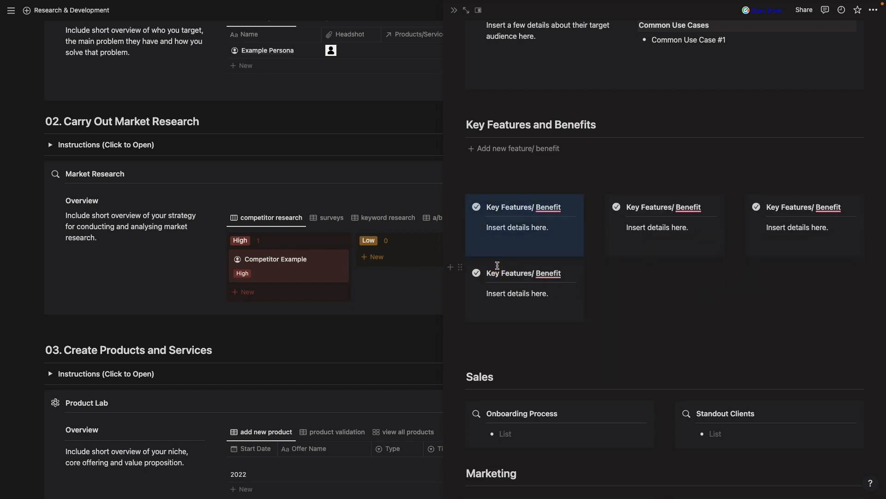
click(460, 201)
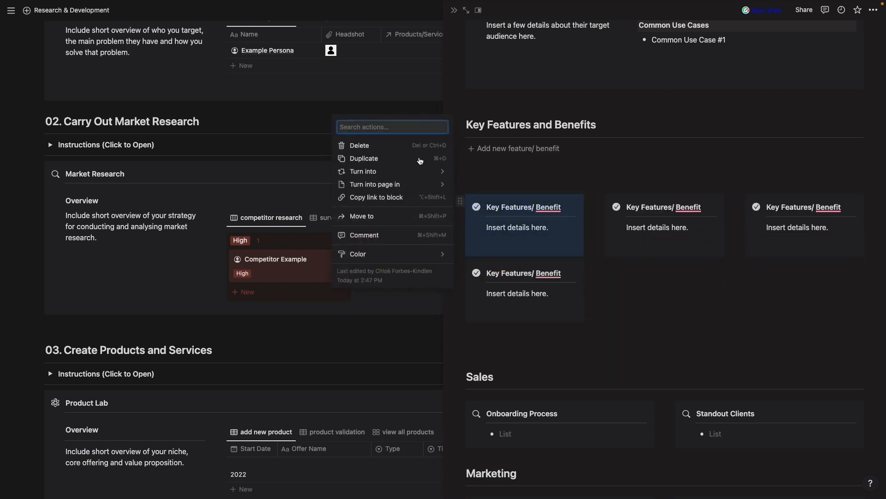
click(415, 145)
View the competitor page's Marketing, SWOT and Summary sections and close the page.
scroll(567, 193, down, 8)
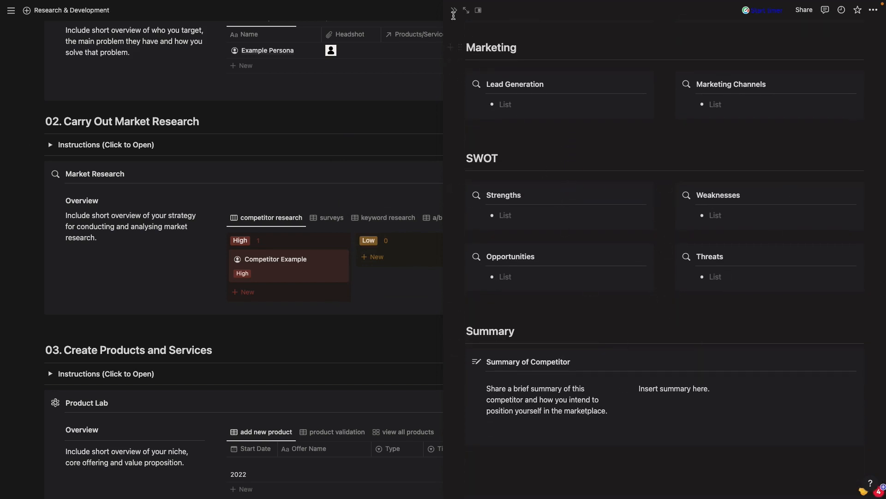
click(453, 10)
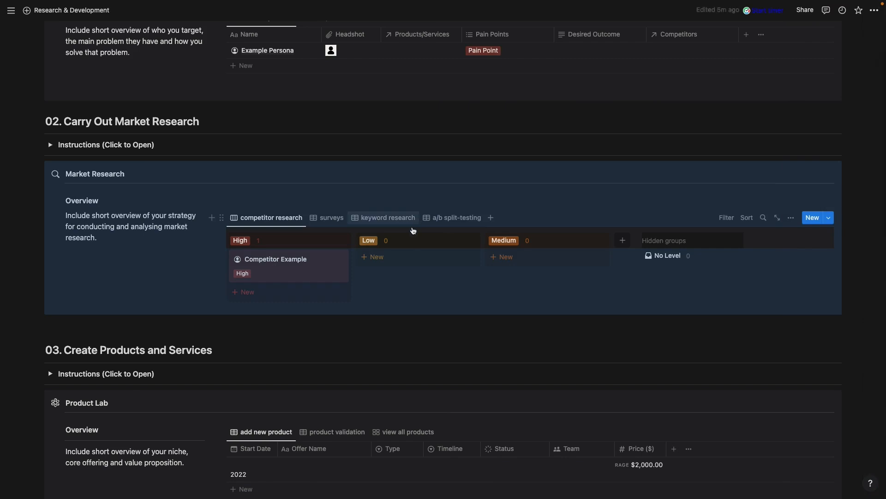
In the surveys view, turn New Survey's end date off and on again so its range runs November 1 to November 1, 2022.
click(325, 218)
click(259, 342)
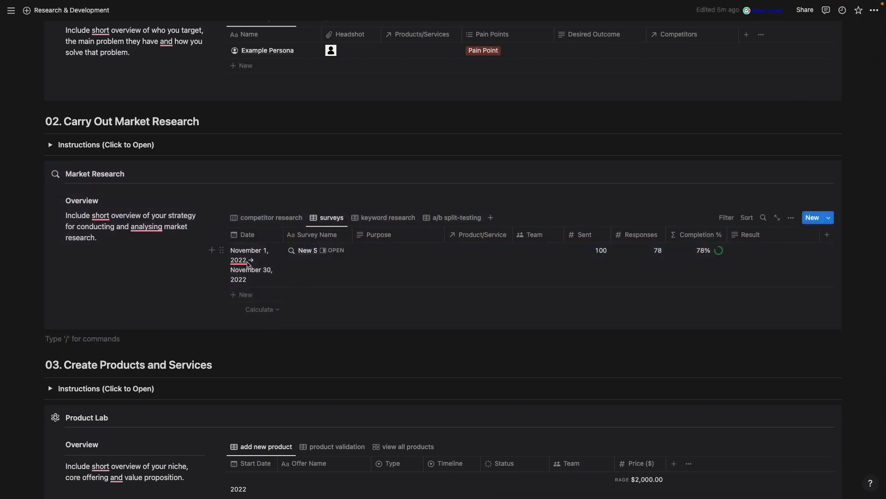
click(248, 264)
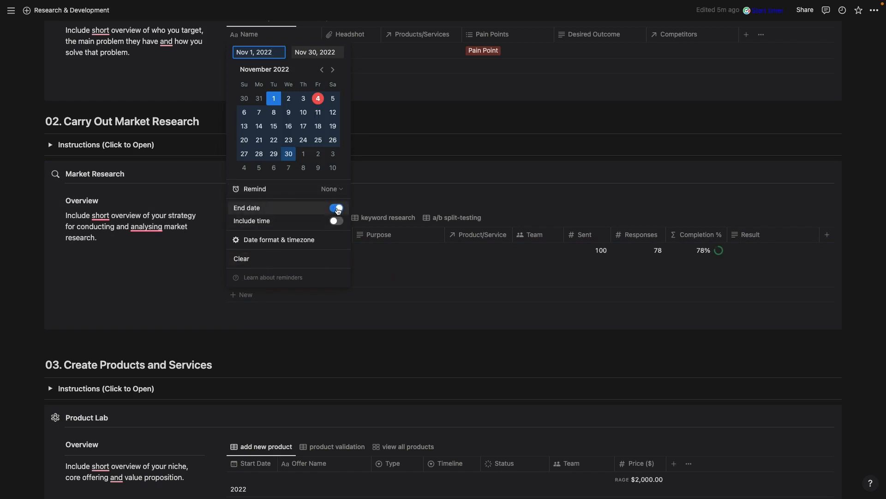
click(338, 209)
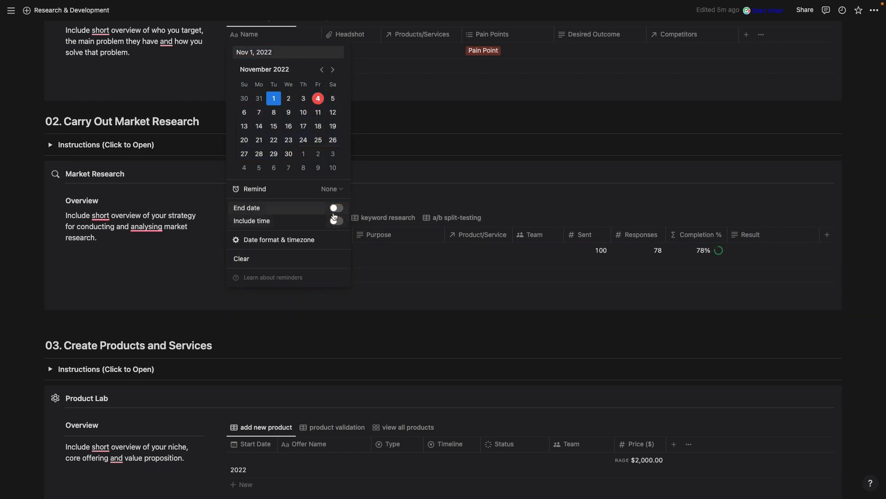
click(334, 210)
click(396, 279)
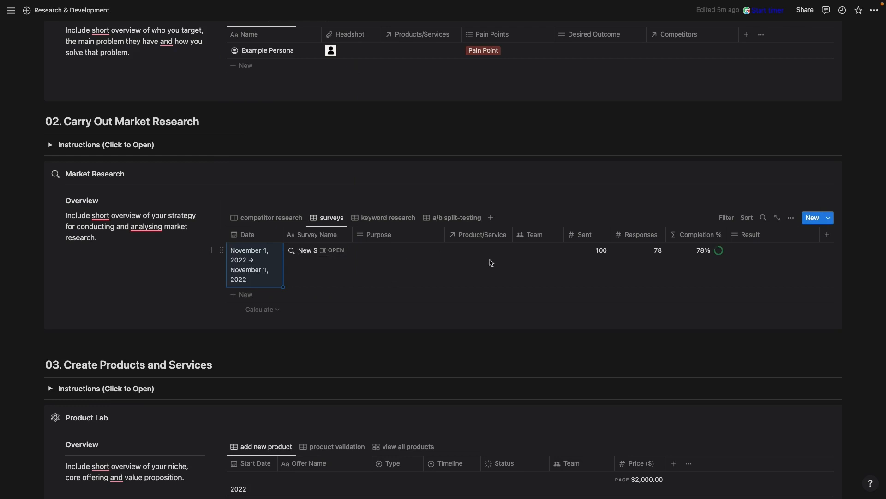
Inspect the New Survey entry's Product/Service and Team cells and the Team column's property options.
click(490, 262)
click(516, 216)
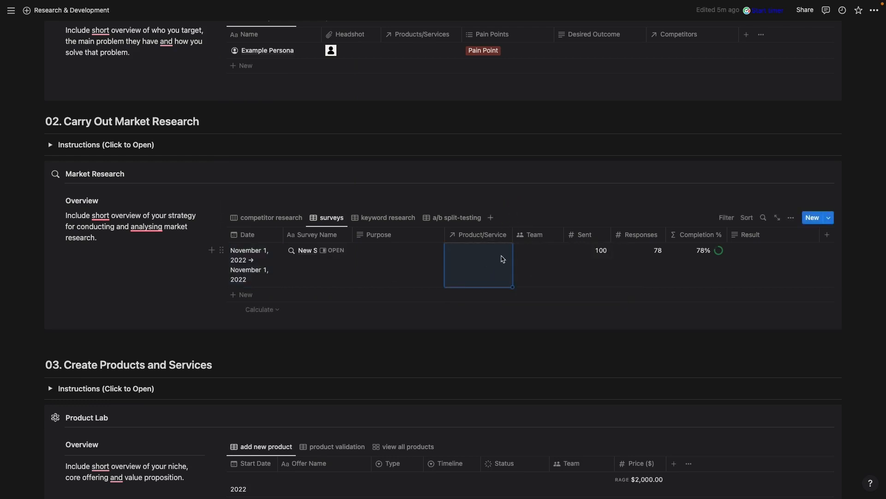
click(539, 259)
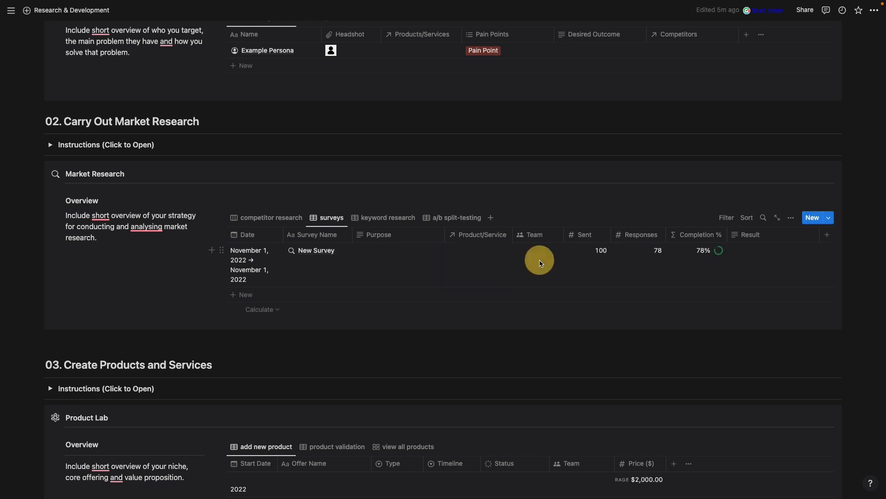
click(538, 237)
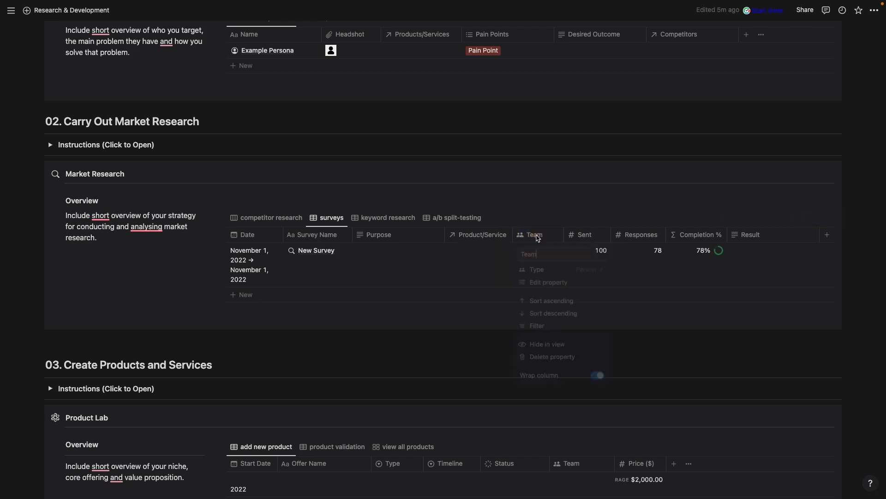
click(560, 253)
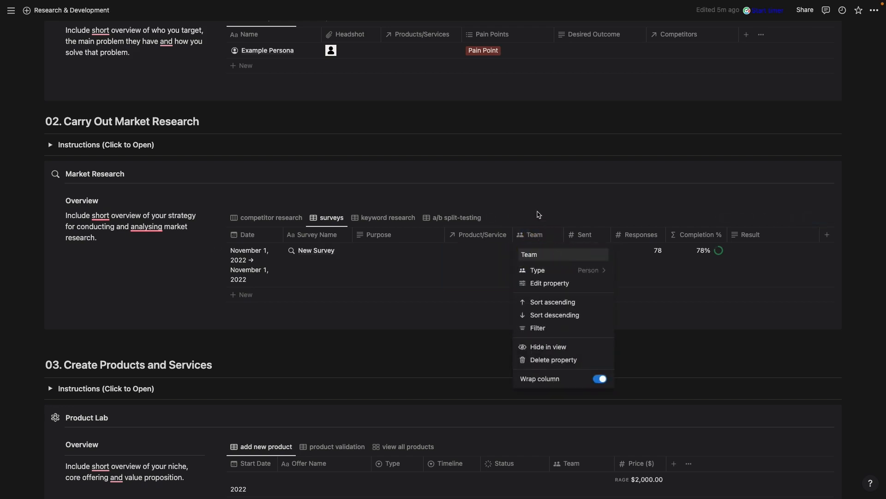
click(537, 210)
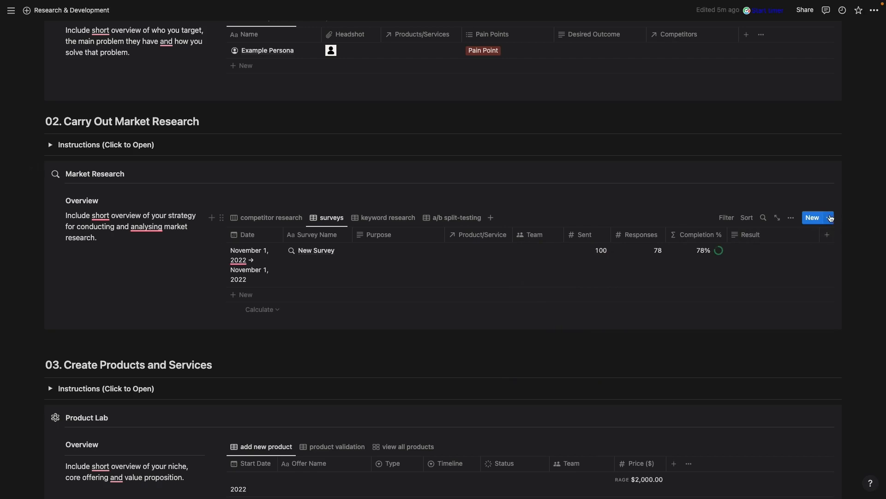
Check the survey templates, read through the New Survey page down to Next Steps, and close it.
click(829, 217)
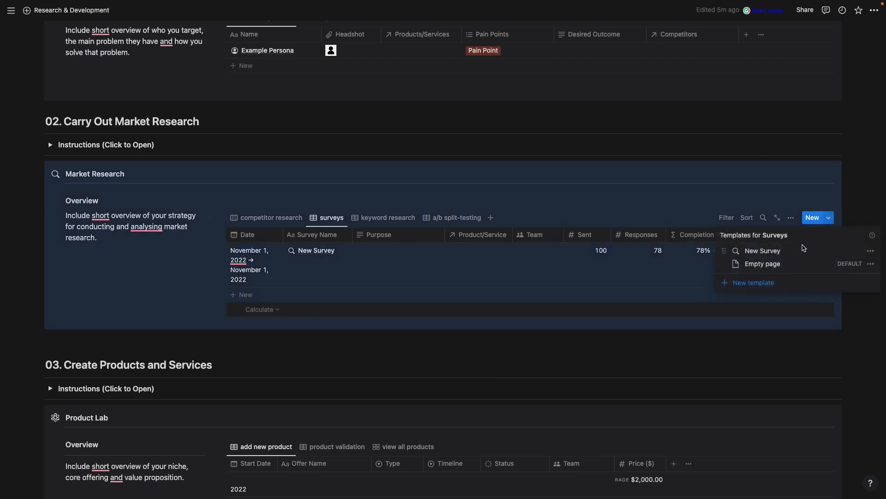
click(368, 244)
click(338, 255)
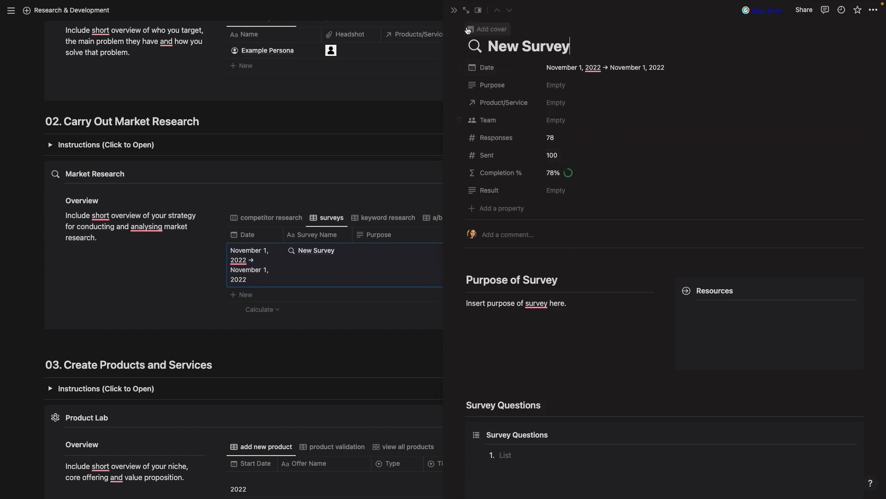
scroll(595, 205, down, 2)
scroll(595, 205, down, 10)
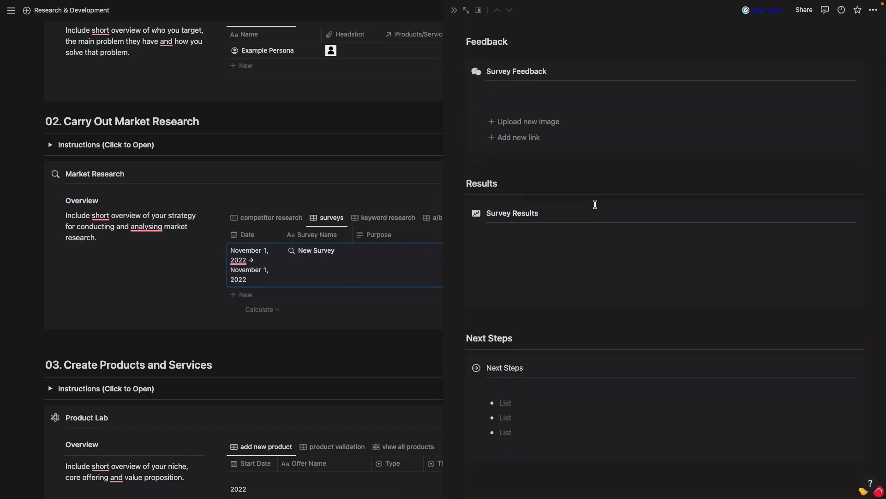
click(453, 11)
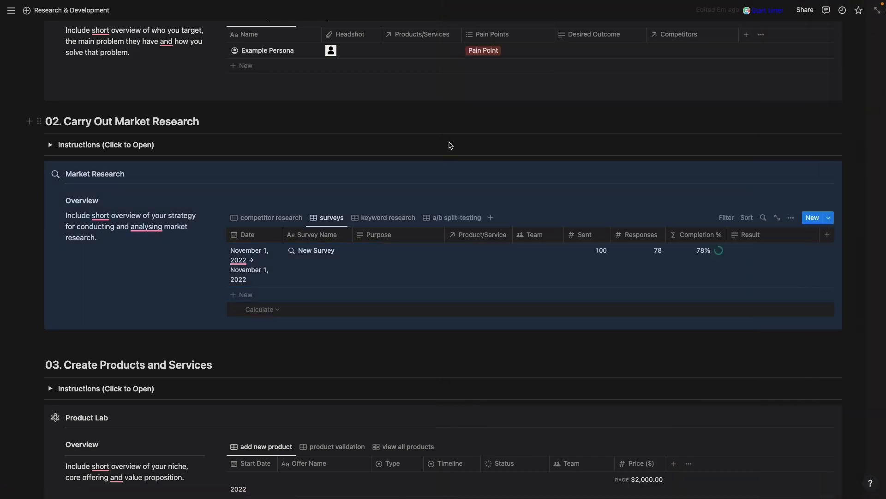
Look across the keyword research view's columns and check the product linked to Example Keyword.
scroll(371, 265, down, 1)
click(387, 208)
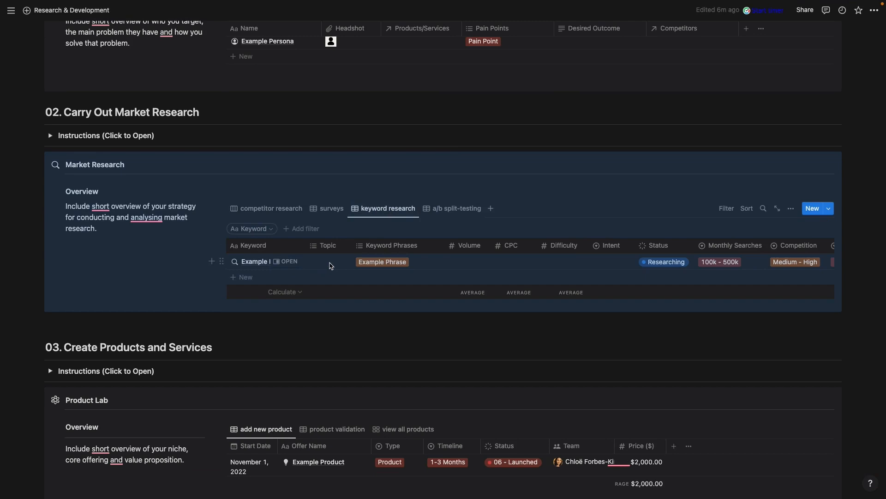
scroll(613, 266, right, 4)
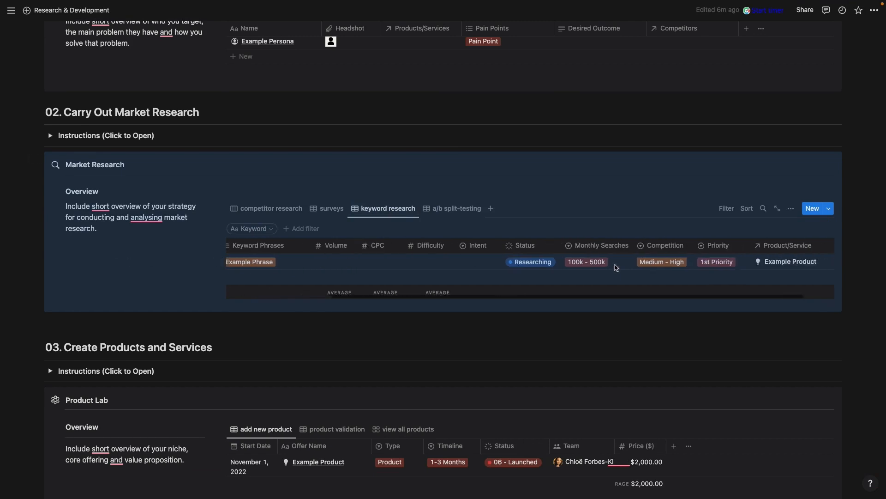
click(745, 265)
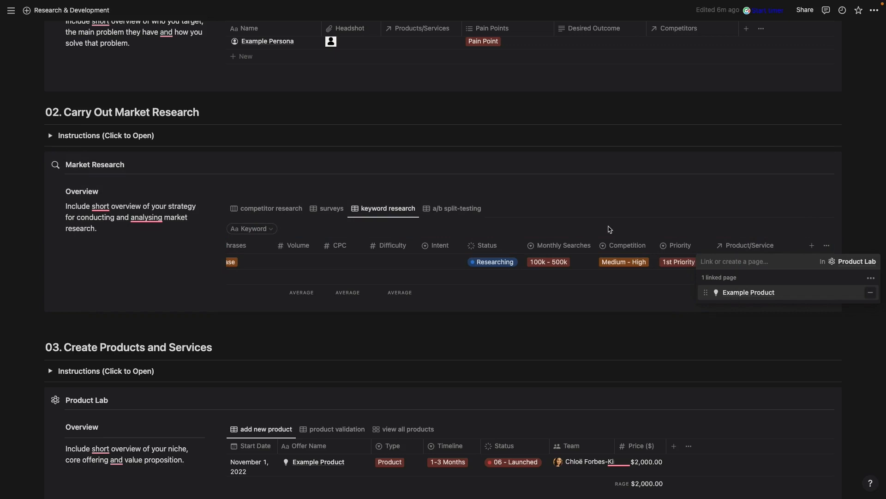
click(613, 199)
scroll(495, 273, left, 5)
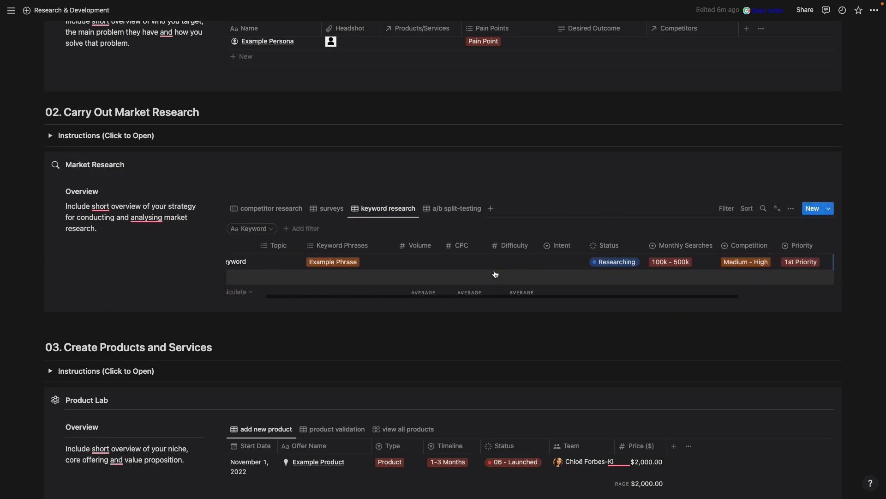
scroll(495, 274, left, 1)
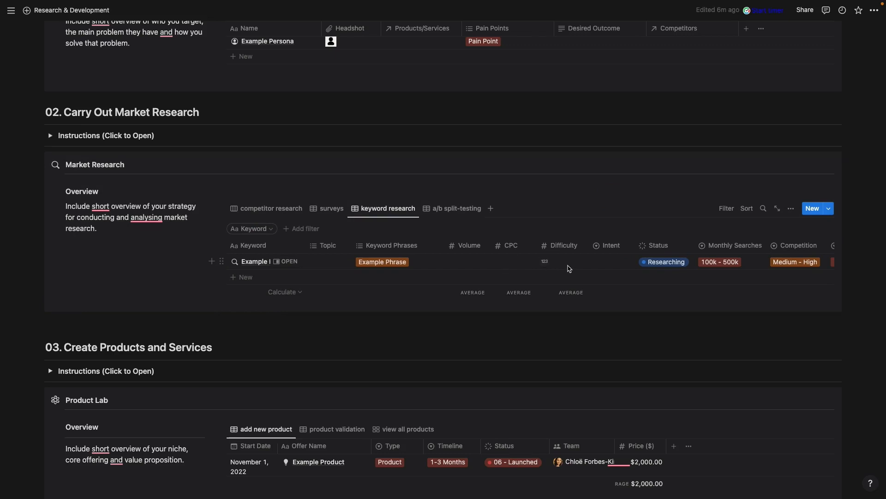
Check Example Keyword's Difficulty cell and its available Intent options, including the settings of the Educational option.
click(568, 267)
click(621, 263)
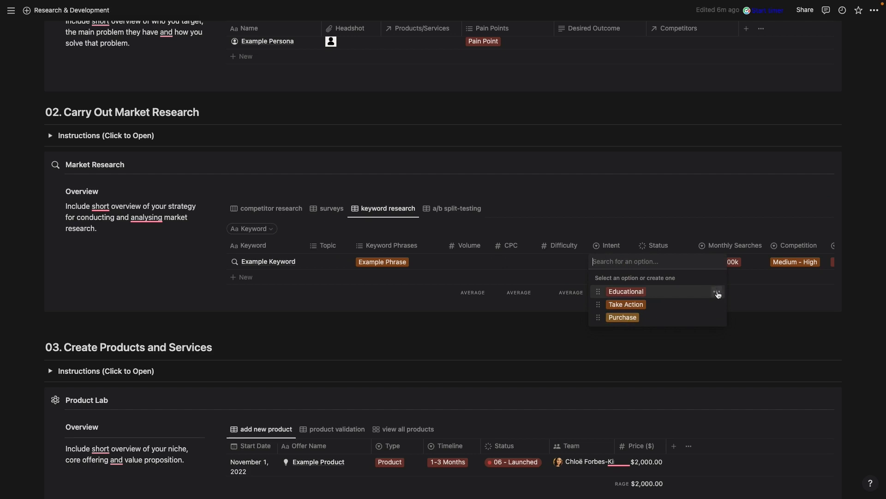
click(718, 293)
click(601, 220)
click(655, 227)
Check Example Keyword's Status options and the Status property's settings, including those of the Inactive option.
click(668, 260)
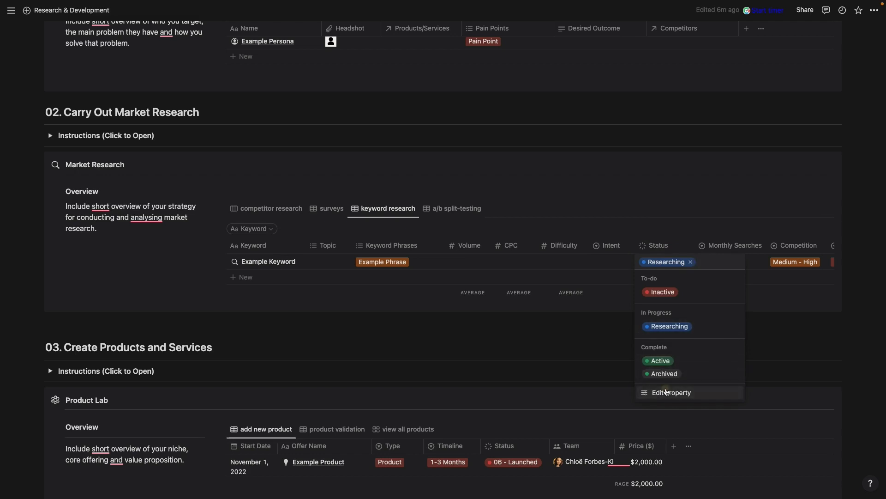
click(666, 393)
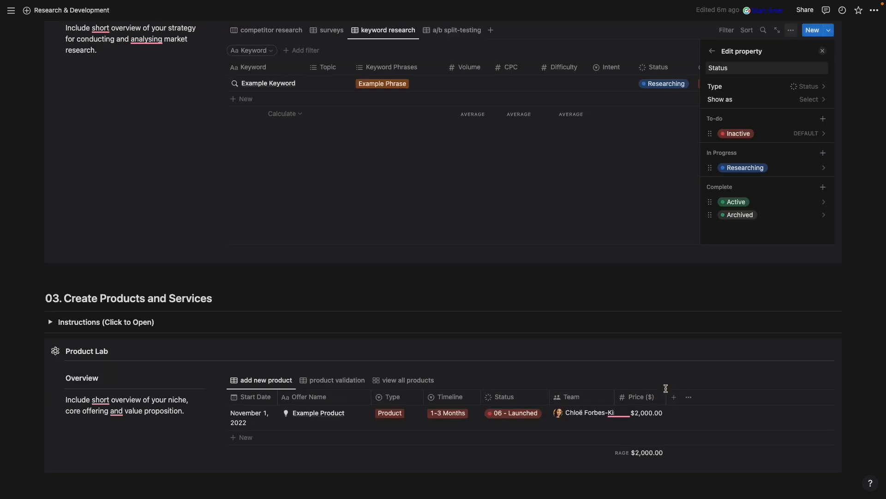
click(739, 133)
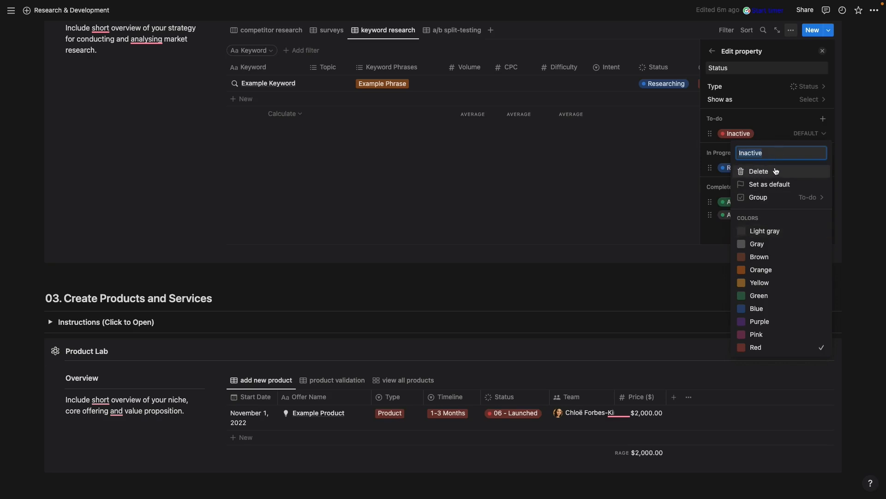
click(786, 120)
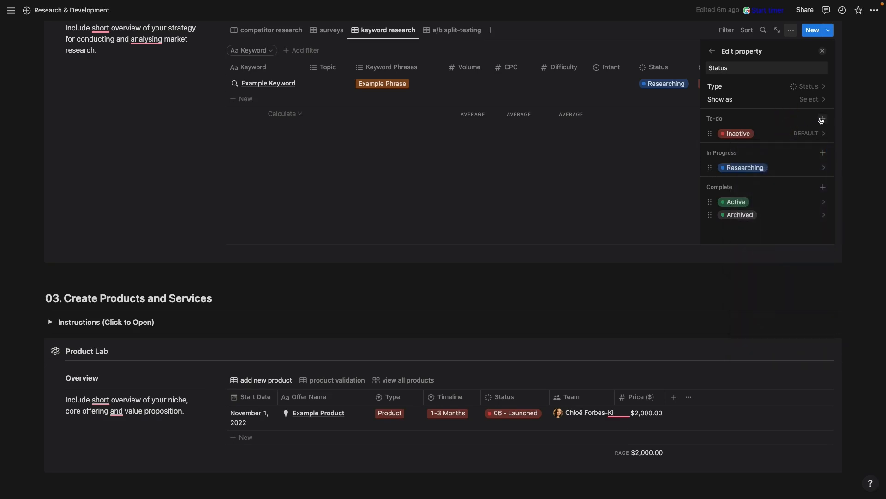
click(670, 182)
Check Example Keyword's Monthly Searches options and look across the columns through to Product/Service.
scroll(683, 189, up, 3)
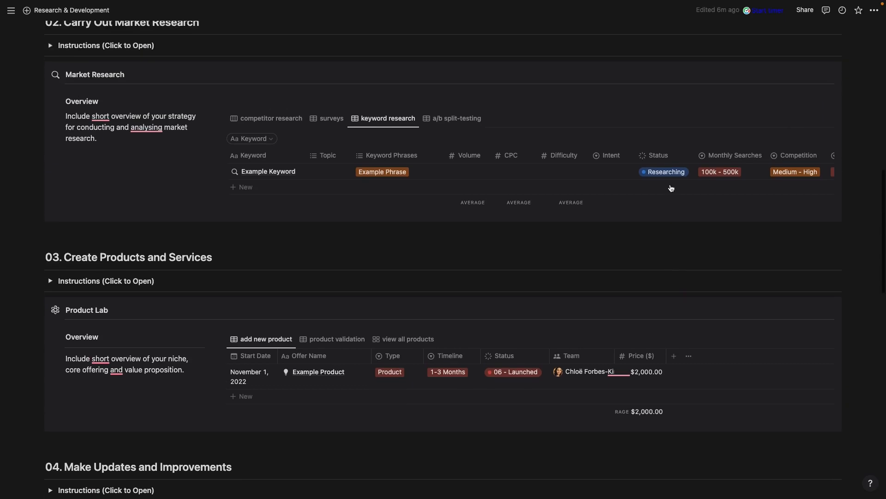
scroll(694, 190, right, 4)
click(688, 175)
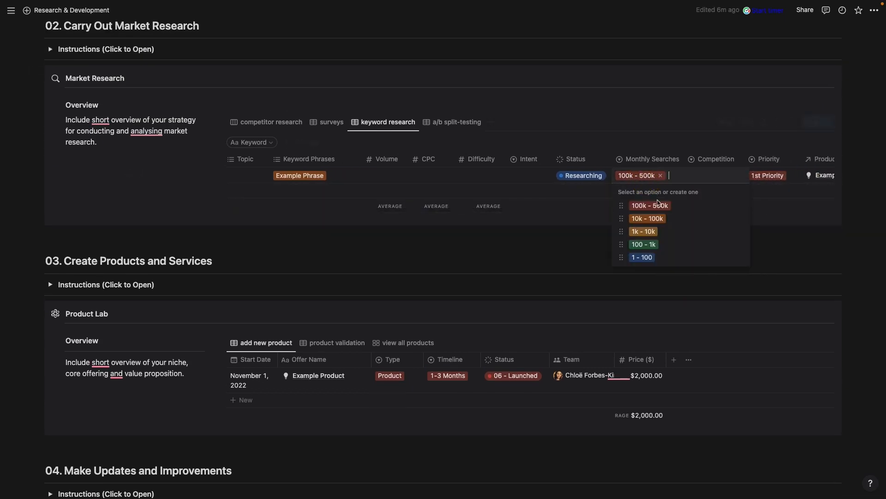
key(Escape)
scroll(764, 175, right, 2)
scroll(416, 212, up, 1)
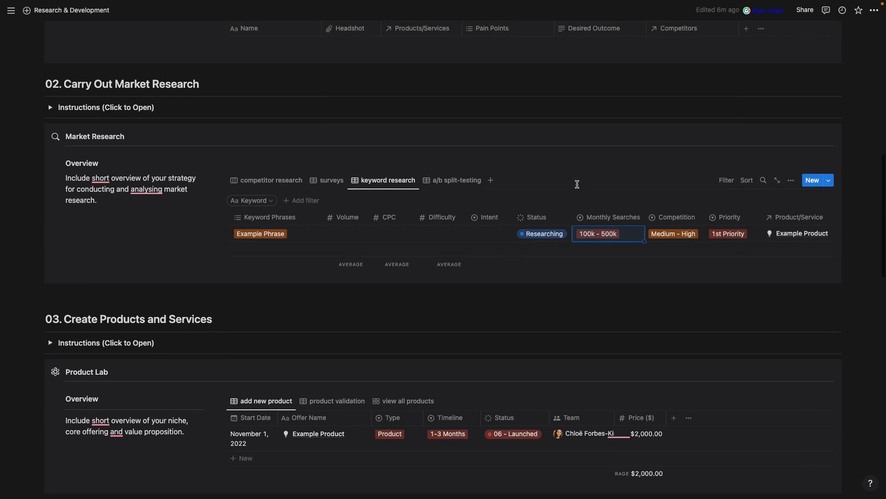
Check the calculation options available for the Volume column in the keyword research view.
scroll(392, 271, left, 5)
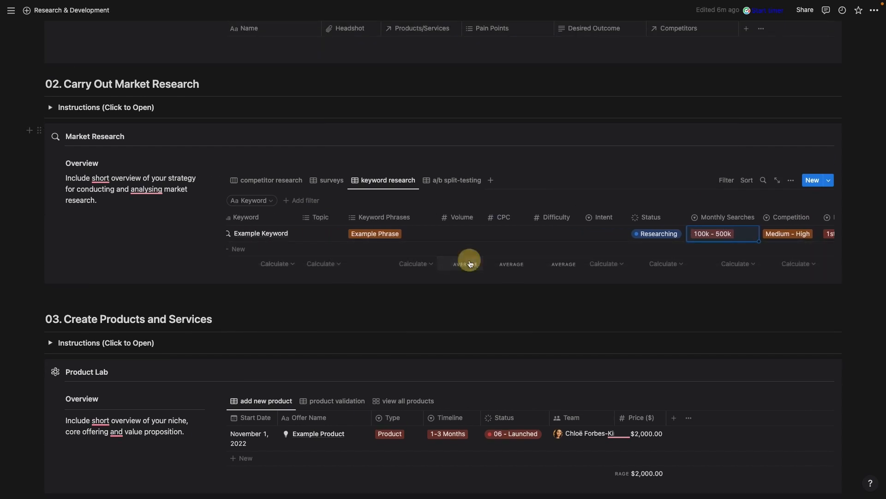
click(470, 264)
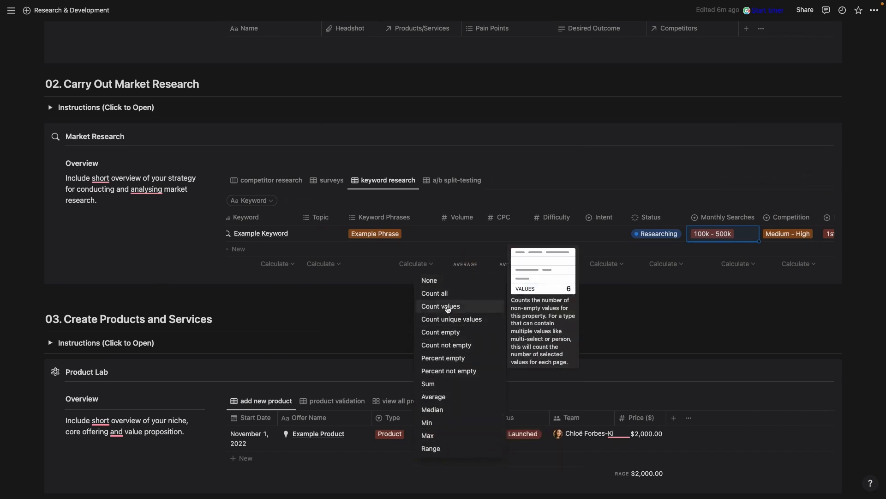
click(317, 233)
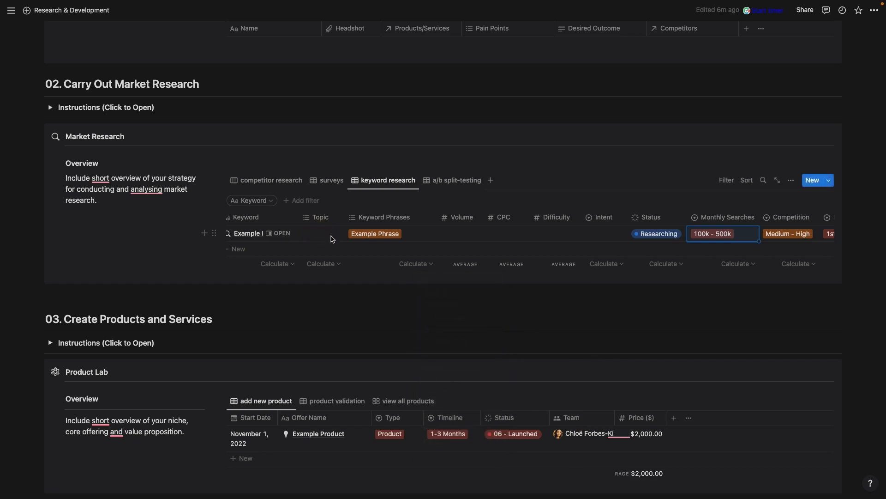
Open the Example Keyword page, read through its properties, Resources and Content Ideas, and close it.
click(282, 233)
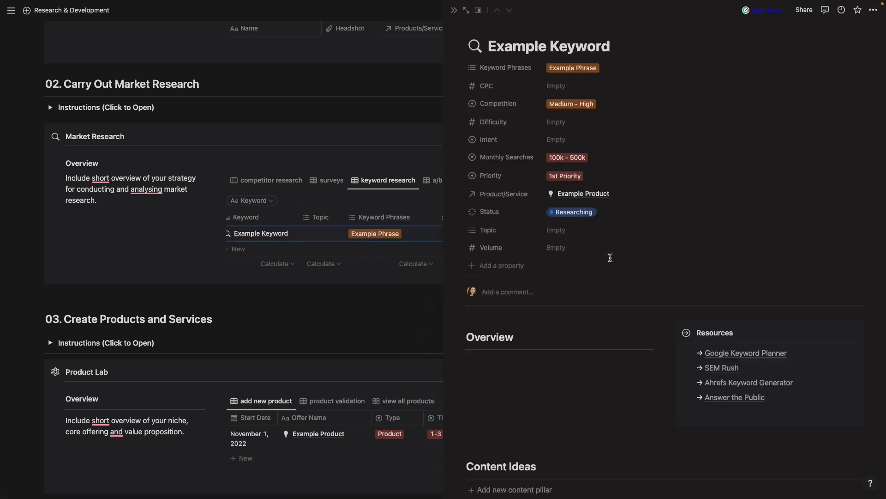
scroll(611, 257, down, 2)
scroll(574, 358, down, 1)
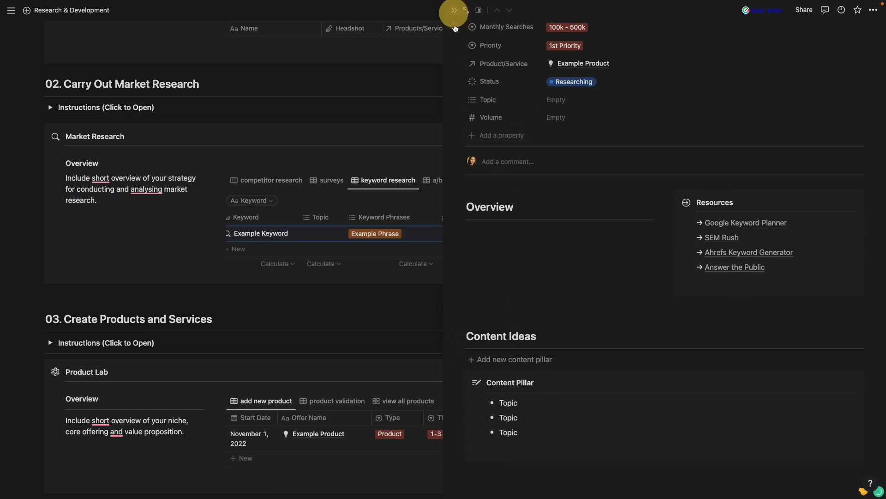
click(454, 10)
Show the a/b split-testing view and check New Split Test's Test Period date settings and Product/Service cell.
click(452, 180)
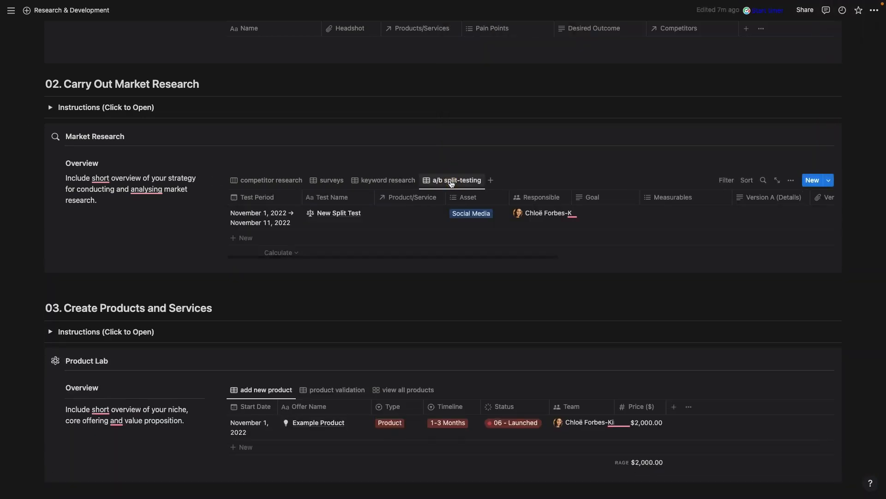
click(261, 222)
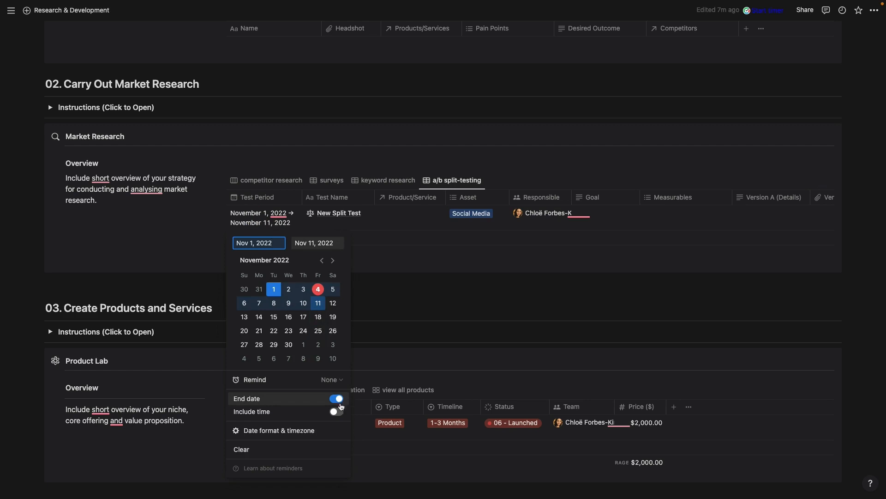
click(340, 214)
click(402, 226)
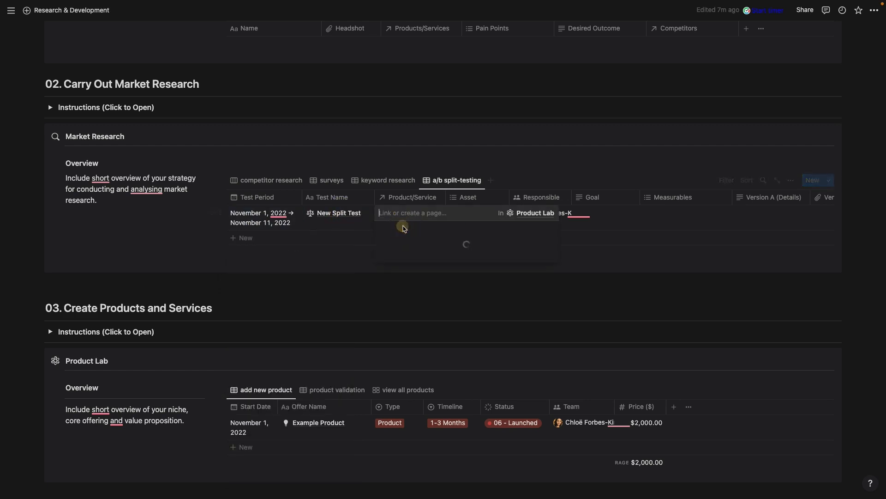
key(Escape)
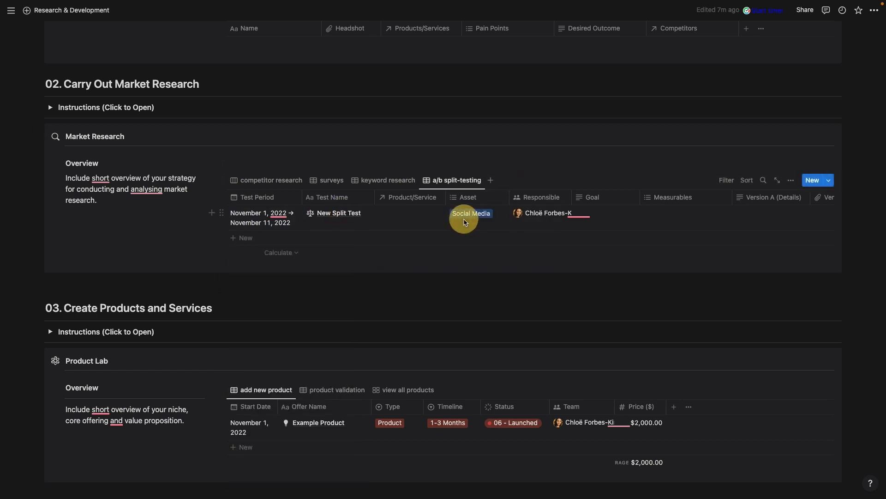
Check New Split Test's Asset options and its Goal and Measurables cells.
click(463, 215)
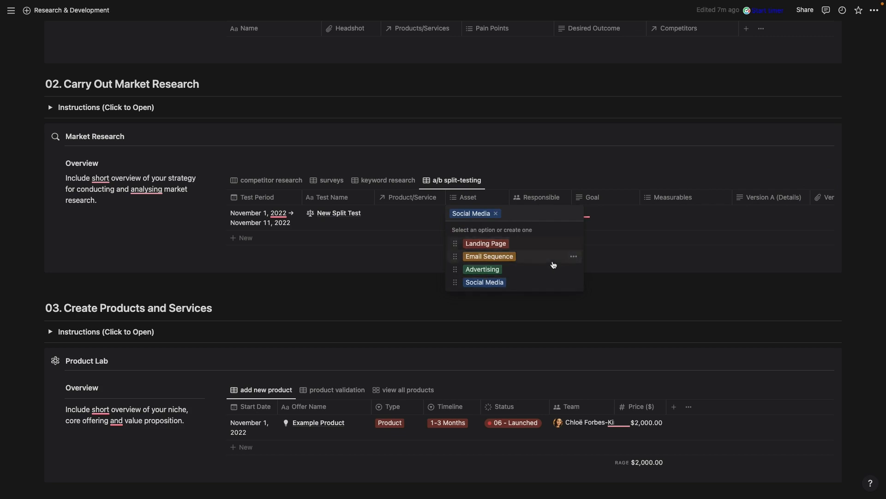
click(559, 172)
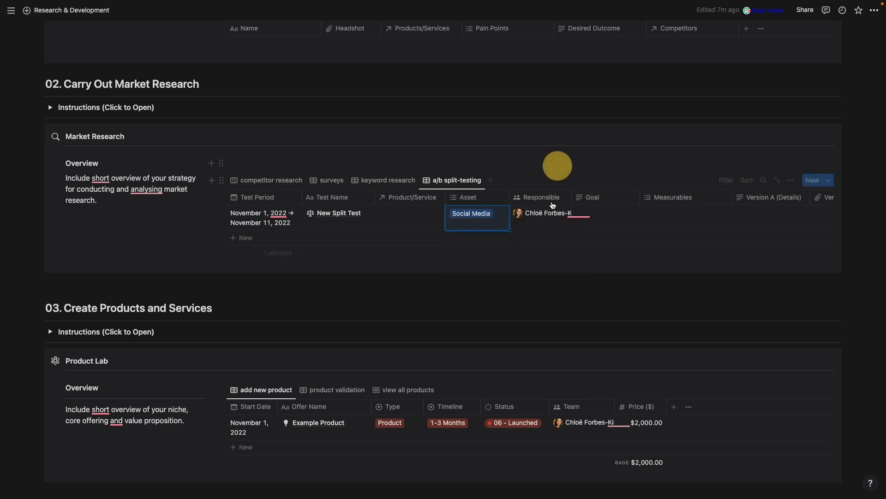
click(605, 218)
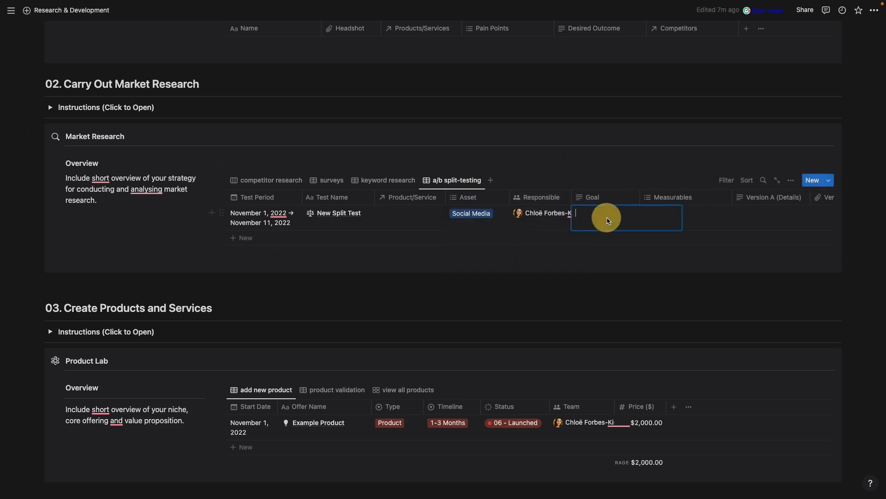
click(703, 219)
click(802, 222)
Look across the Version A and Version B columns, checking the Version A file upload and the Winner options.
scroll(802, 222, right, 10)
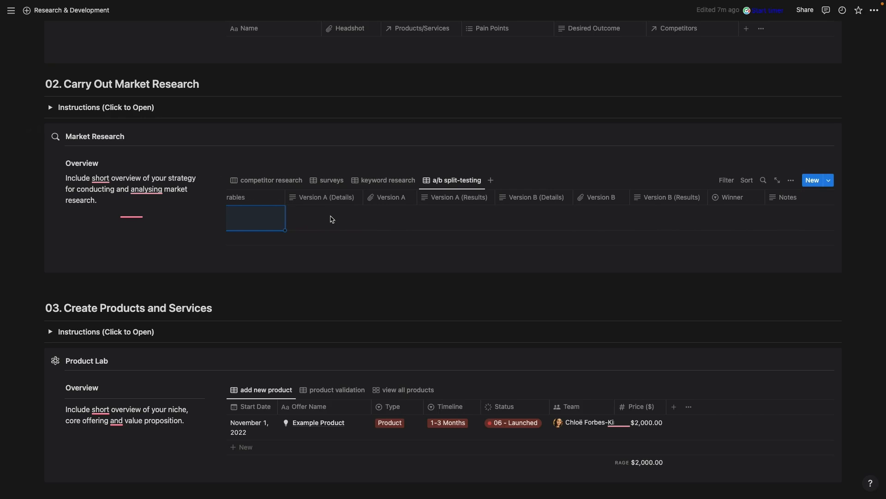
click(397, 217)
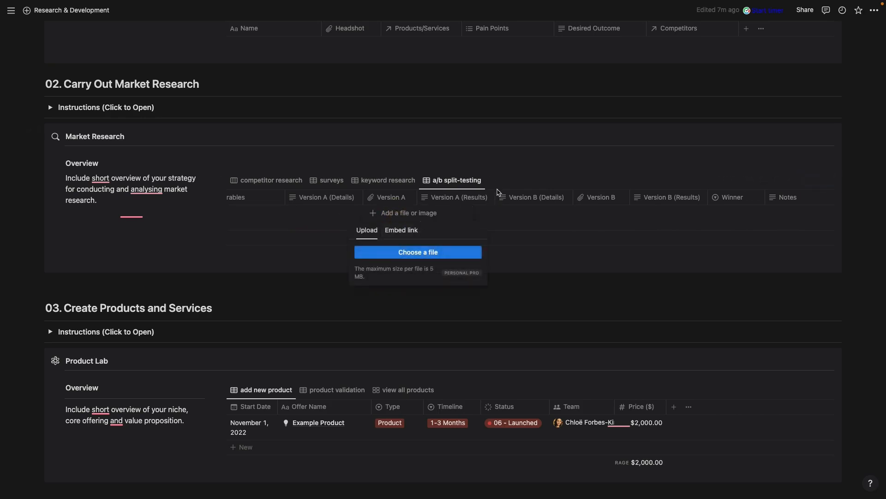
key(Escape)
click(739, 223)
click(740, 224)
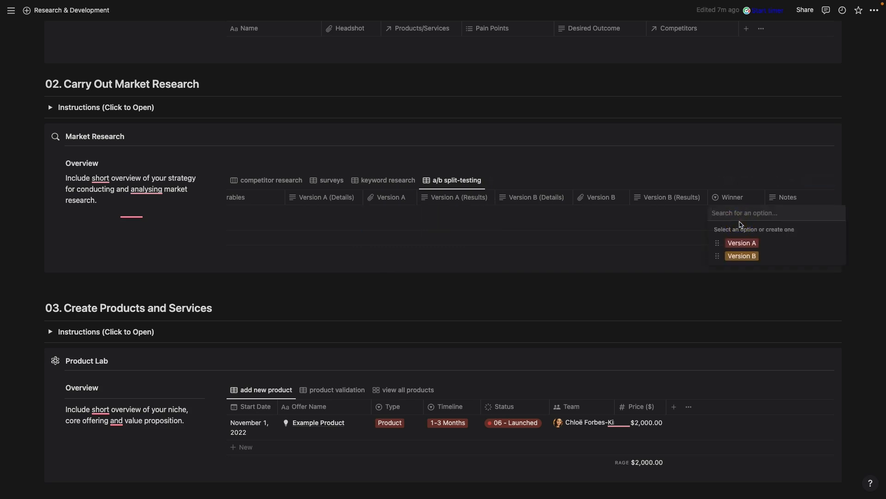
click(744, 181)
Open the New Split Test page, read down to Conclusion and Next Steps, and close it.
scroll(517, 222, left, 10)
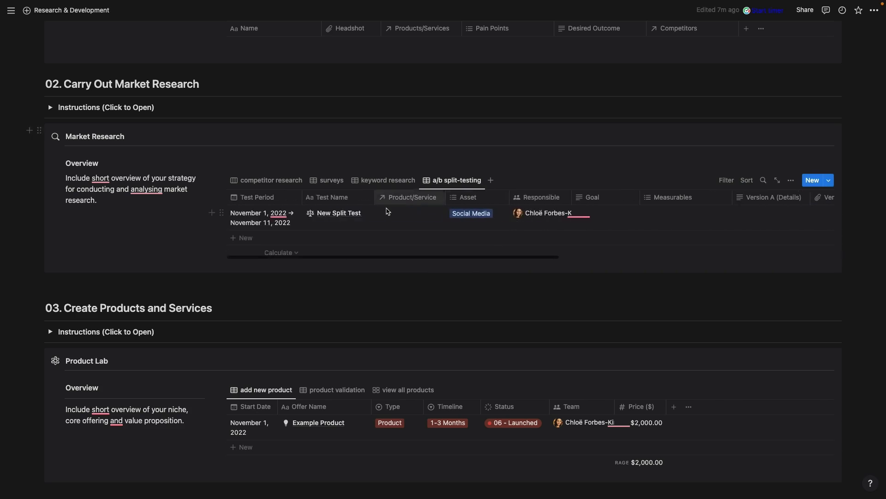
click(347, 214)
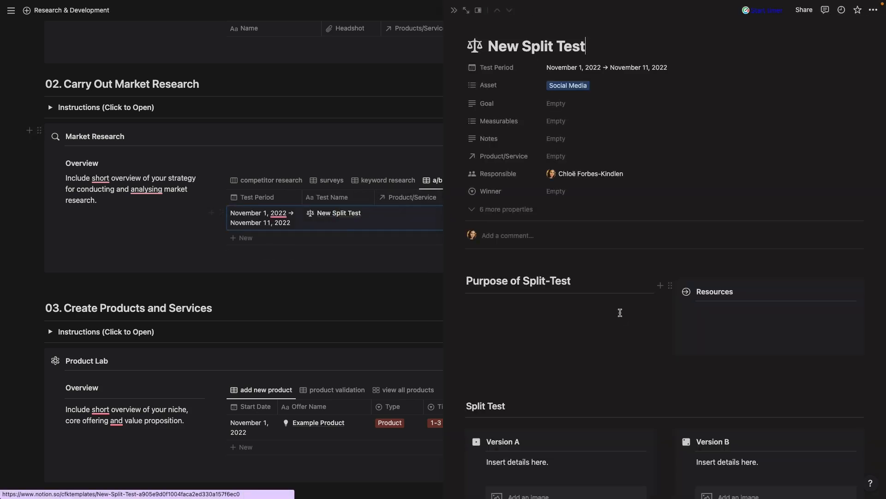
scroll(620, 312, down, 5)
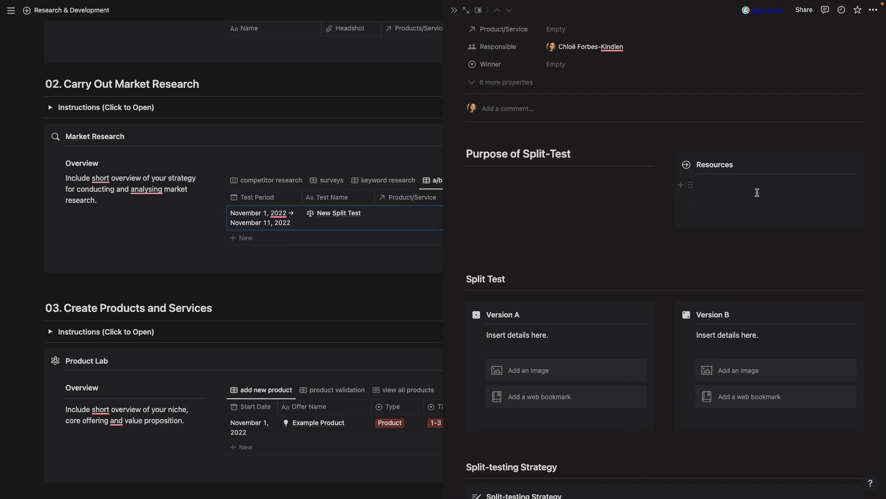
scroll(653, 275, down, 4)
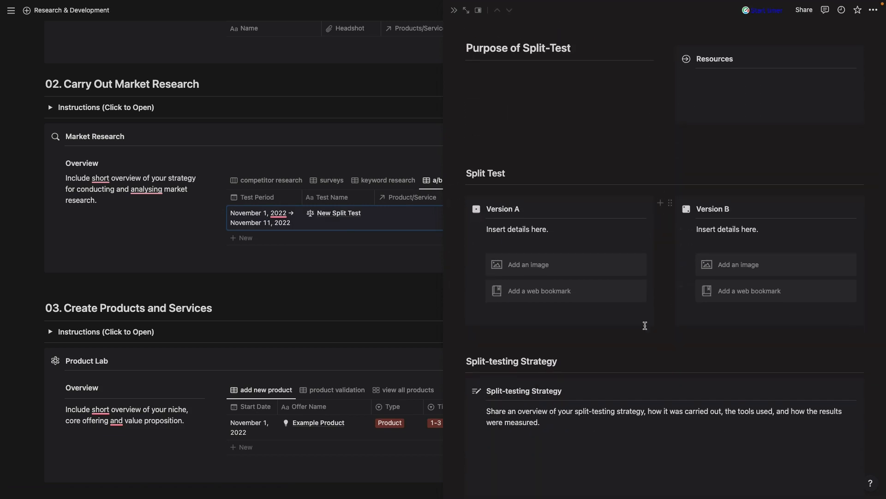
scroll(644, 326, down, 6)
scroll(571, 311, down, 6)
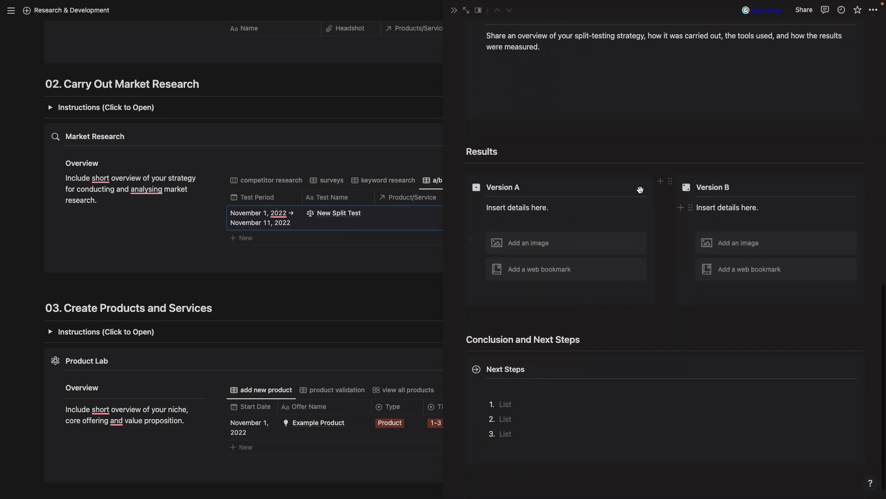
click(455, 11)
Go to the Product Lab and check Example Product's Start Date settings and Type options.
scroll(410, 223, down, 3)
scroll(410, 223, down, 2)
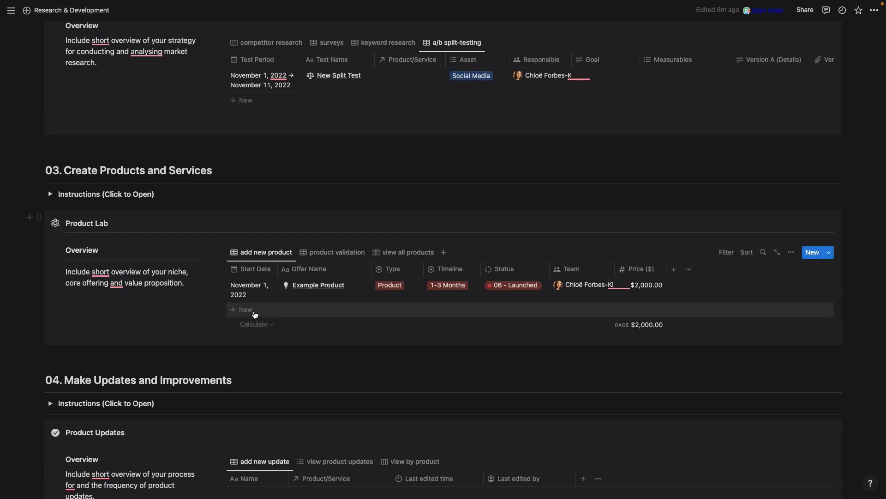
click(244, 294)
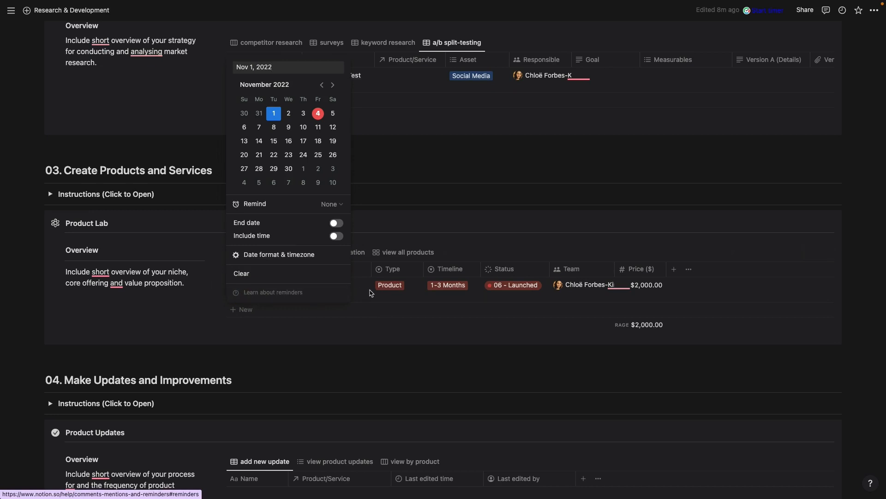
click(385, 284)
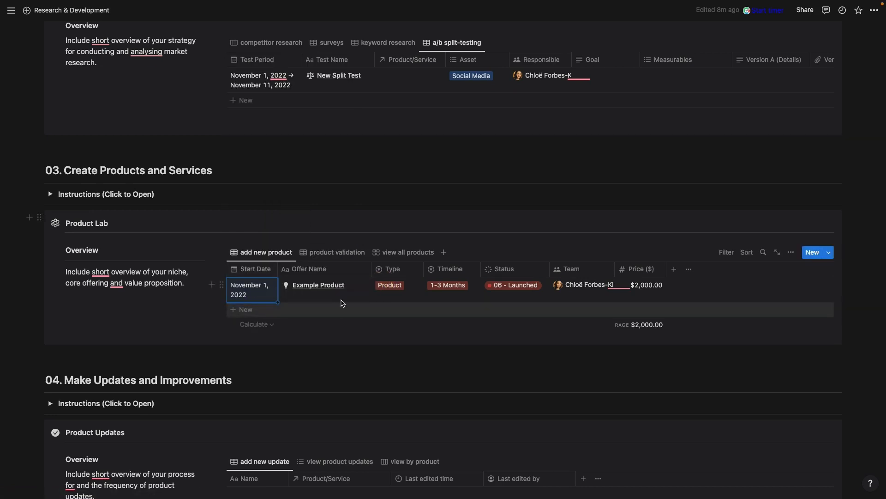
click(416, 287)
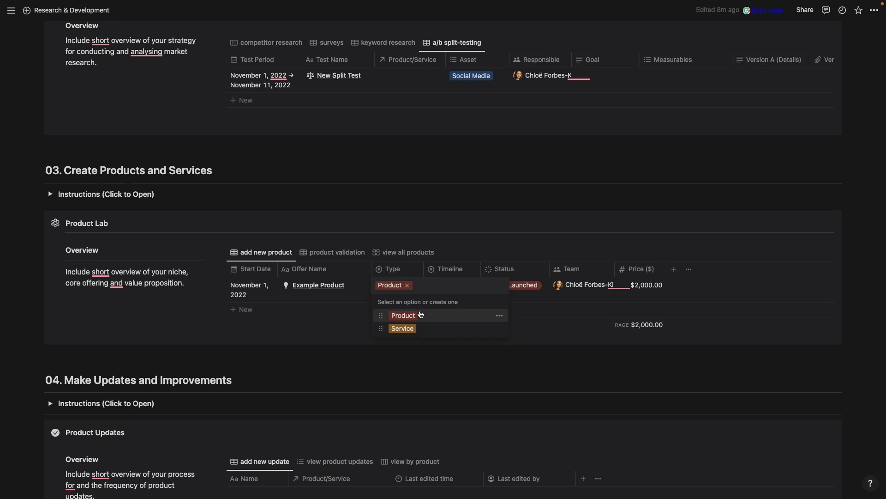
click(455, 266)
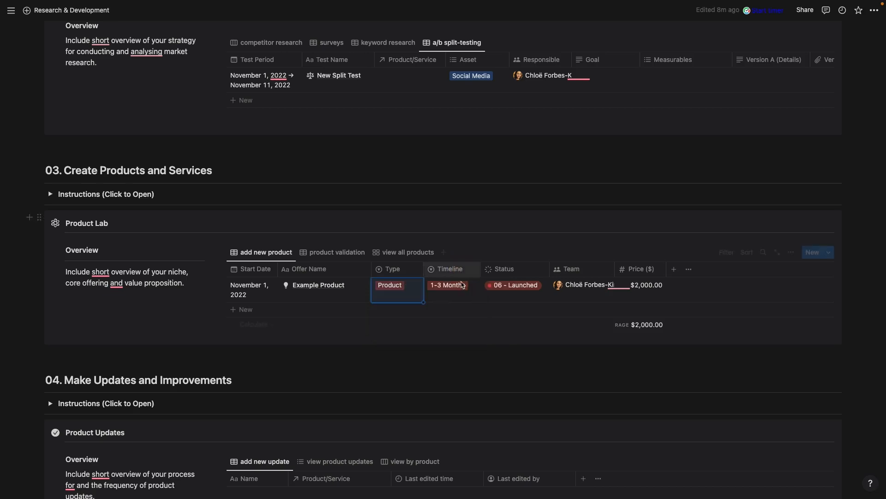
Check Example Product's Timeline options, including the settings of the 1-3 Months option.
click(452, 287)
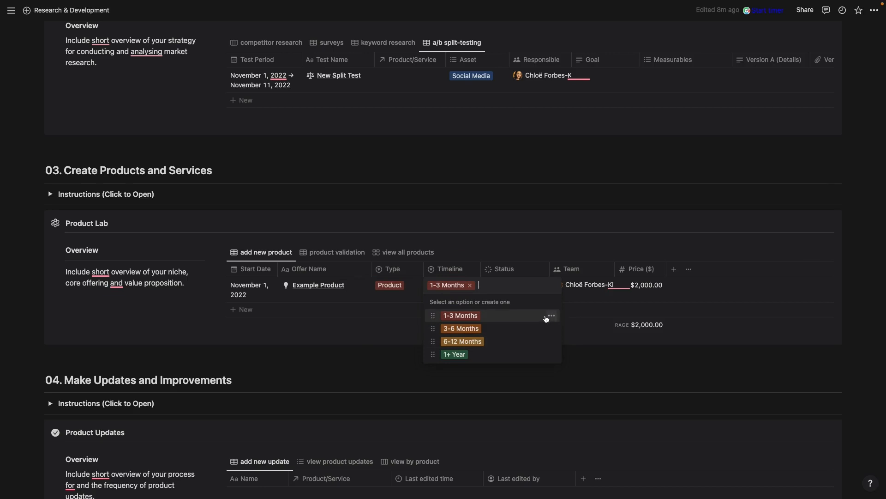
click(551, 315)
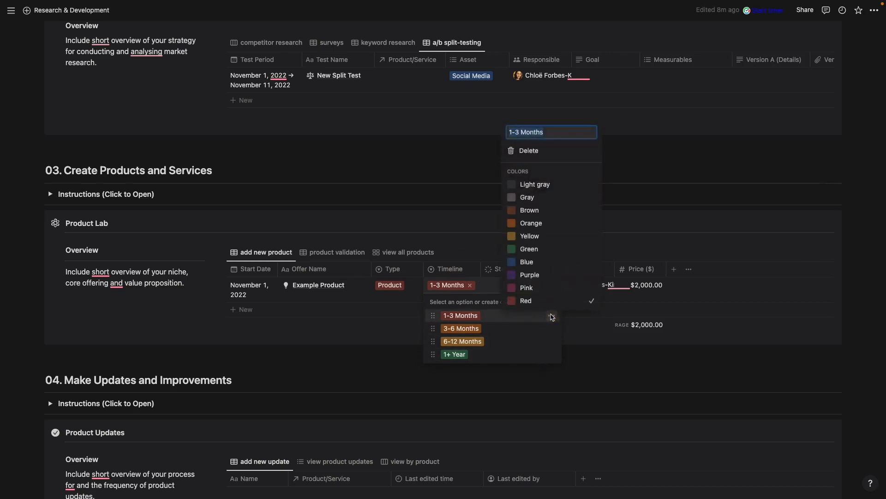
click(464, 238)
click(496, 249)
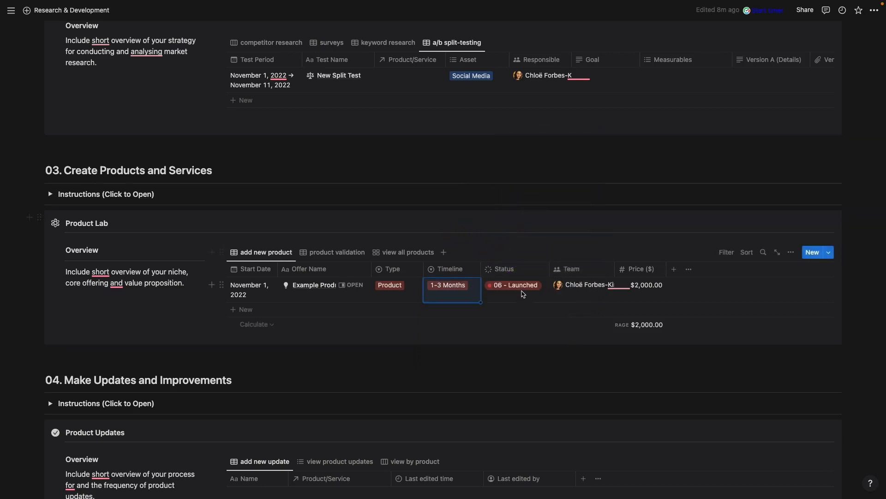
Check Example Product's Status options, and open its page to read the Overview and Carry Out Market Research sections.
click(522, 285)
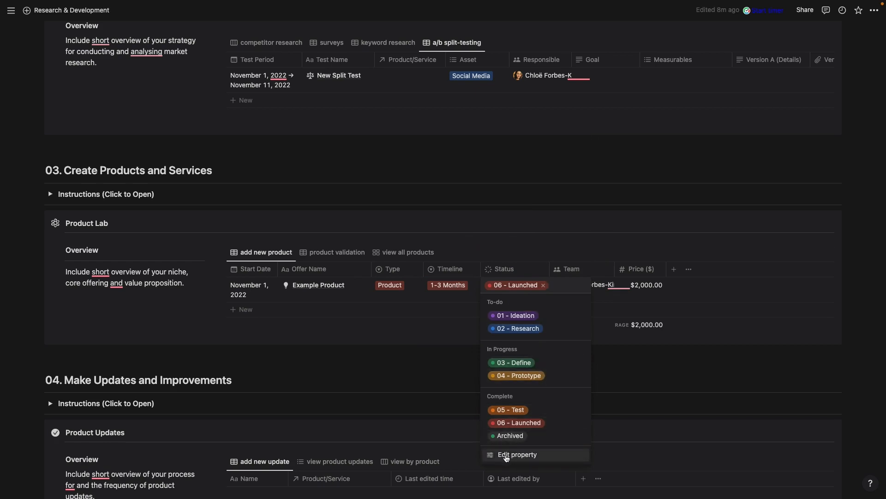
key(Escape)
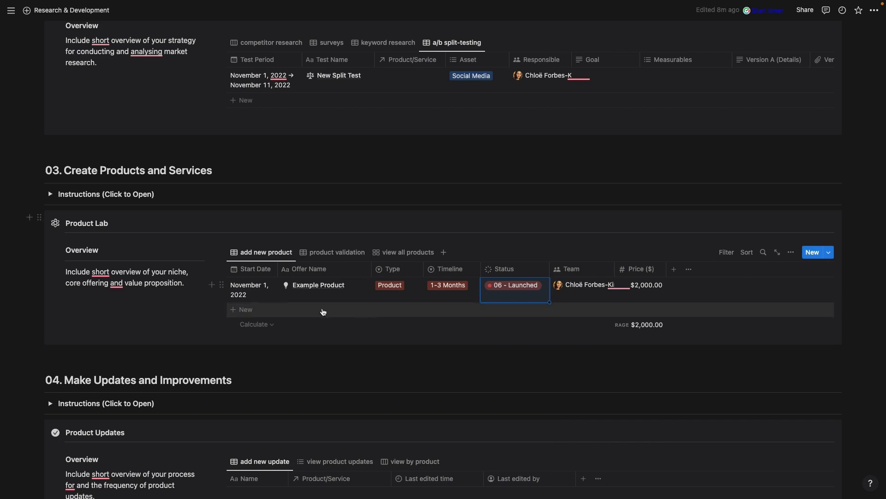
click(362, 288)
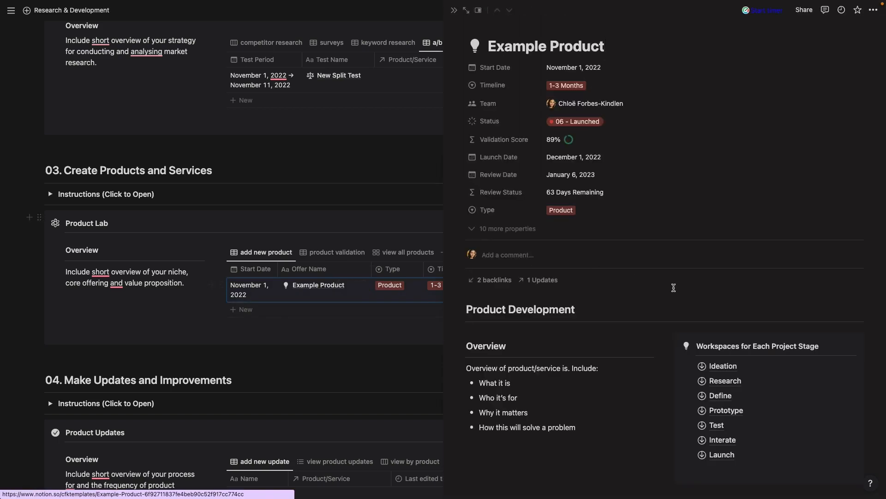
scroll(674, 287, down, 3)
scroll(674, 287, down, 5)
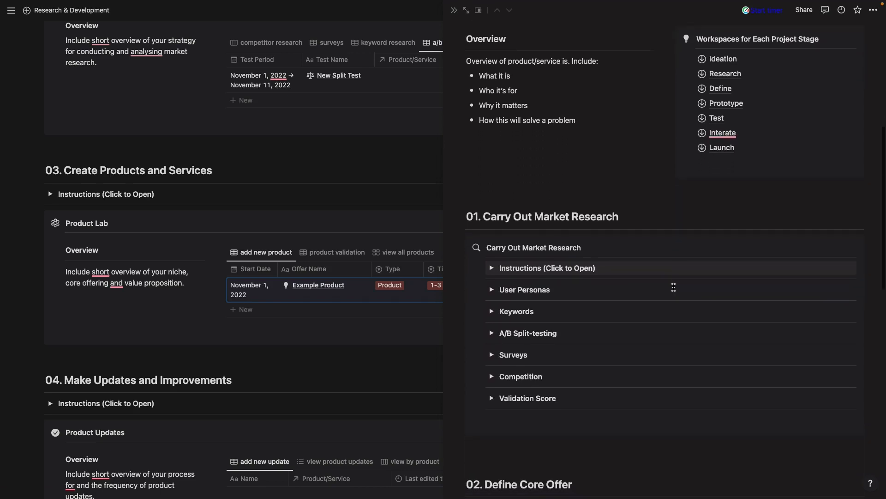
scroll(674, 289, down, 3)
scroll(673, 287, down, 2)
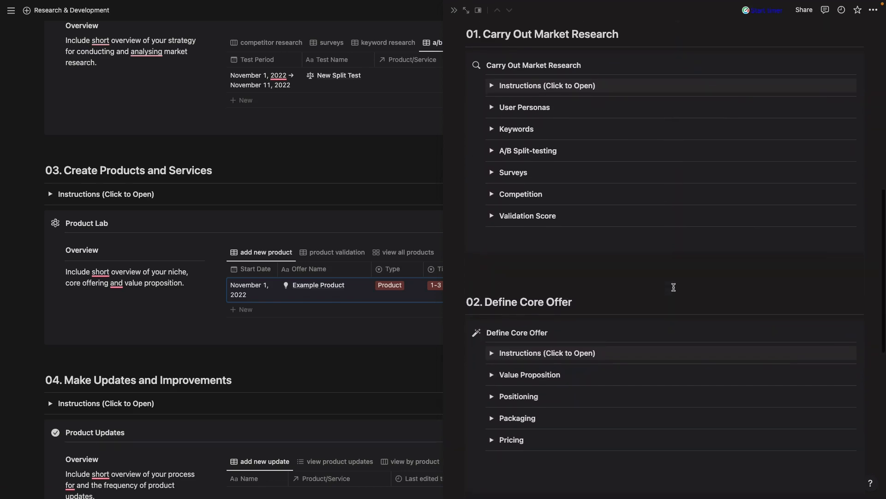
scroll(674, 288, down, 4)
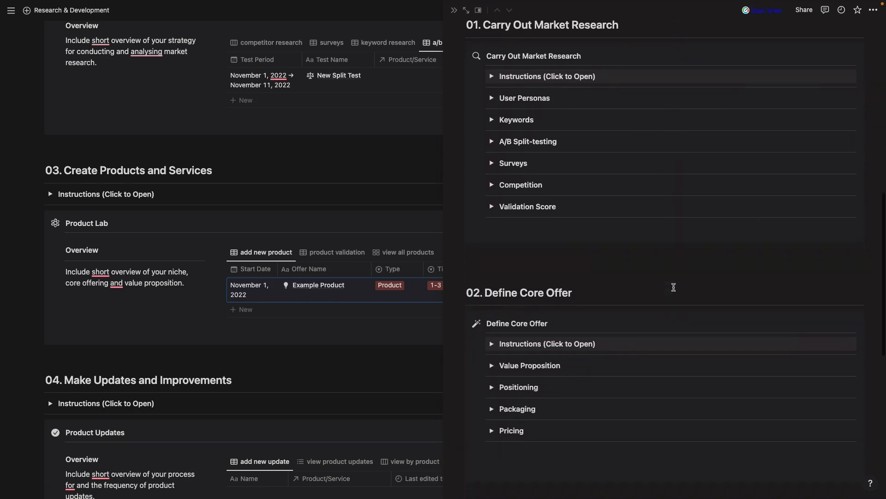
Read Example Product's Define Core Offer, Product Development and Product Updates sections, and close the page.
scroll(674, 287, down, 2)
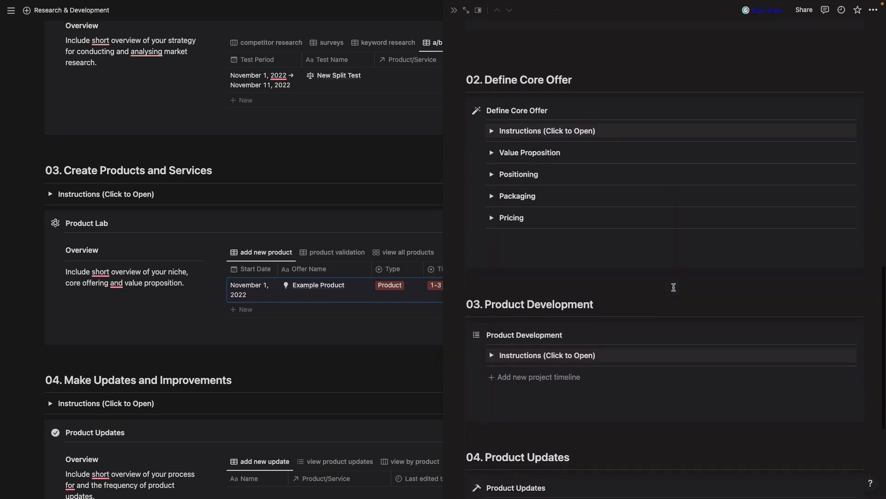
scroll(673, 287, down, 2)
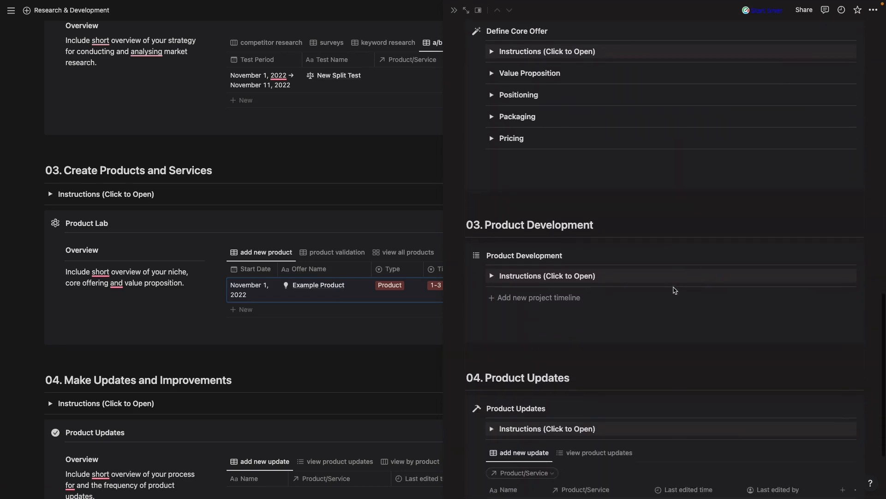
scroll(666, 349, down, 3)
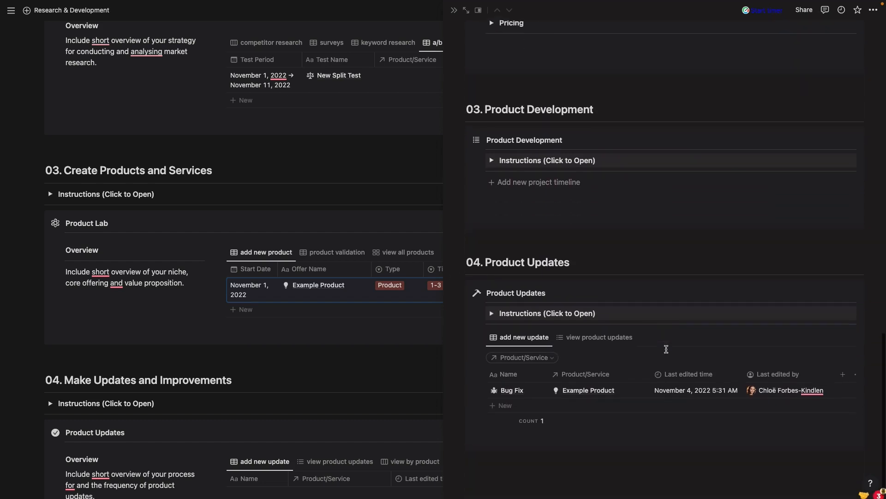
scroll(666, 348, up, 5)
scroll(666, 349, up, 15)
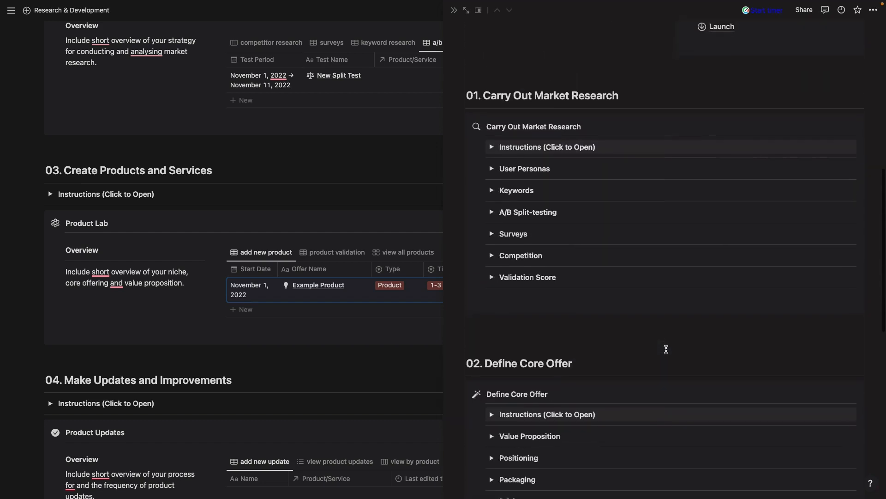
mouse_move(455, 15)
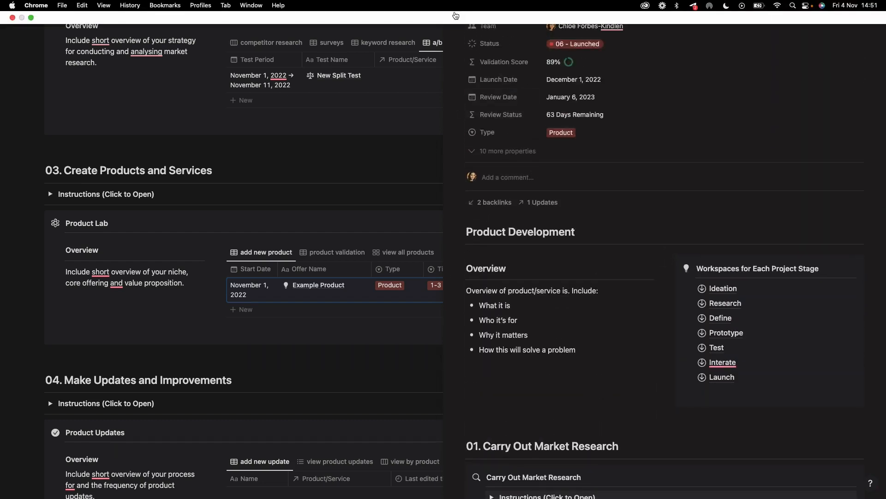
click(457, 33)
click(405, 138)
click(454, 10)
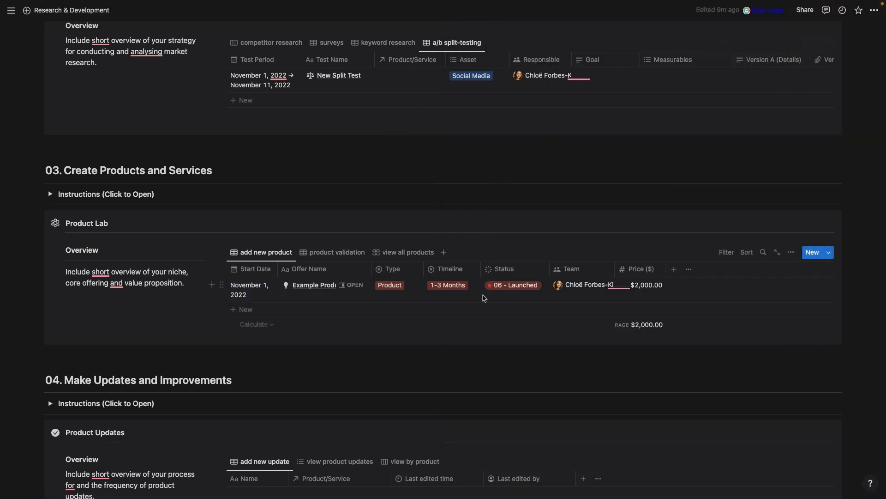
Switch the Product Lab to the product validation view and look across to its Validation Score column.
scroll(483, 295, down, 2)
click(322, 199)
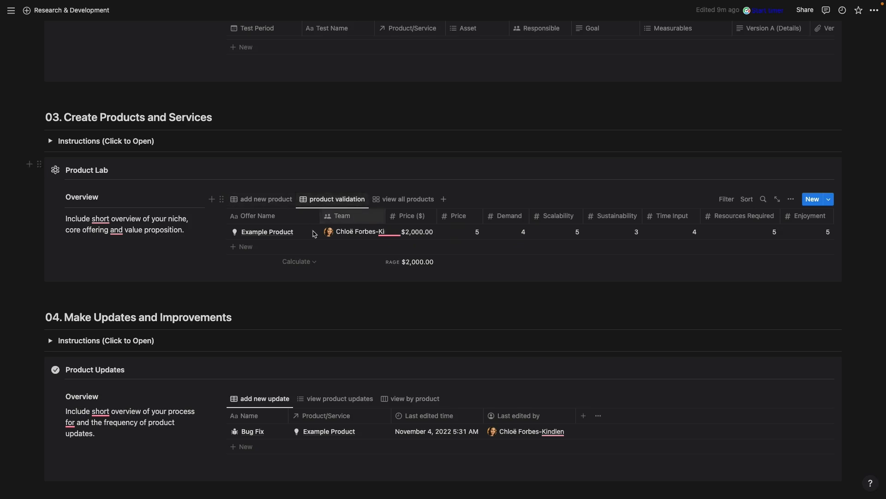
scroll(624, 234, right, 5)
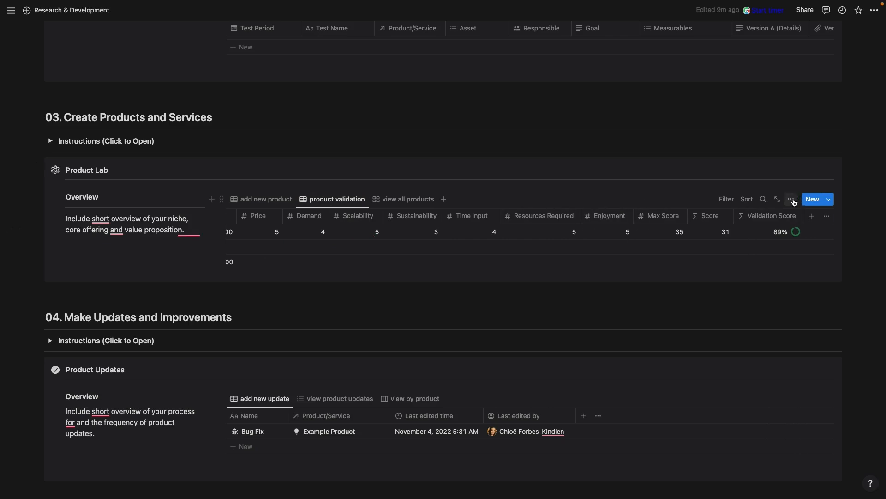
Review which properties are shown and hidden in the product validation view, and close the property list.
click(790, 199)
click(813, 290)
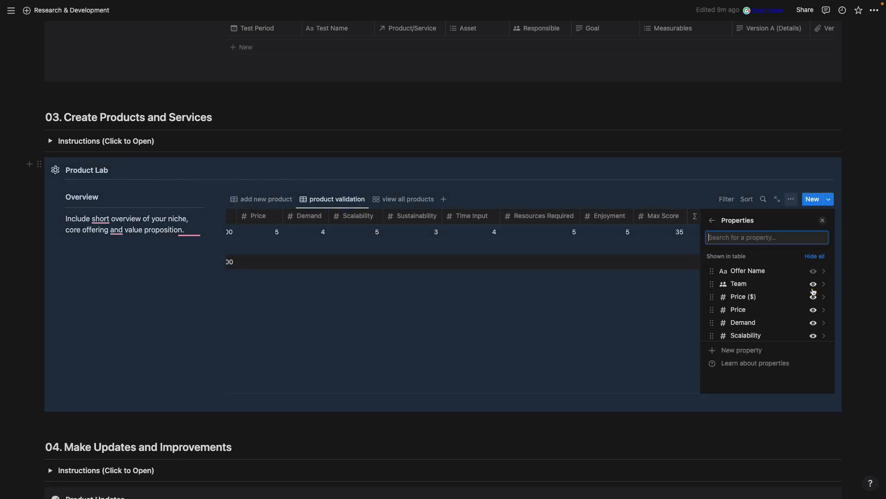
scroll(757, 322, down, 5)
scroll(772, 322, up, 5)
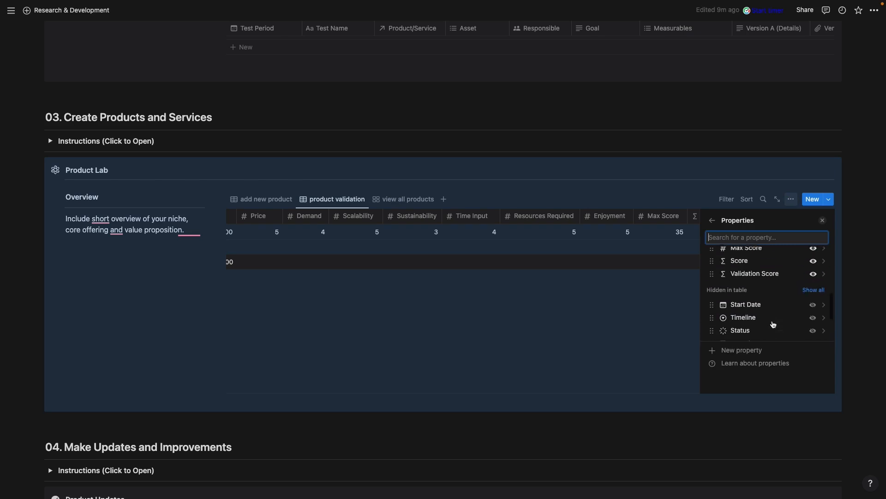
click(549, 199)
scroll(484, 224, left, 5)
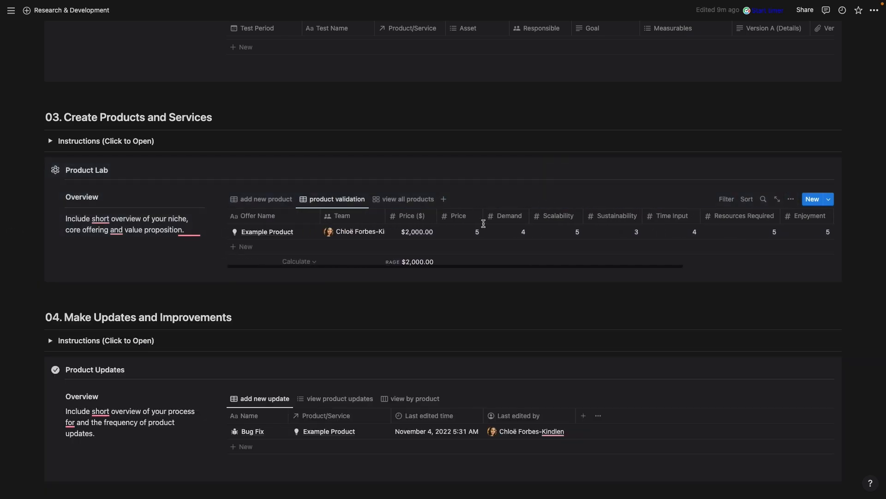
Examine Example Product's rating columns through Enjoyment, Max Score, Score and Validation Score.
scroll(441, 241, up, 2)
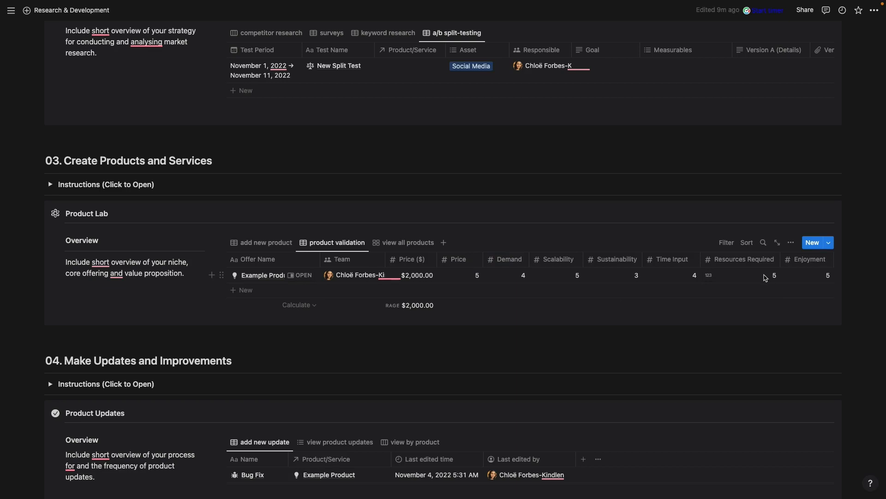
scroll(766, 278, right, 3)
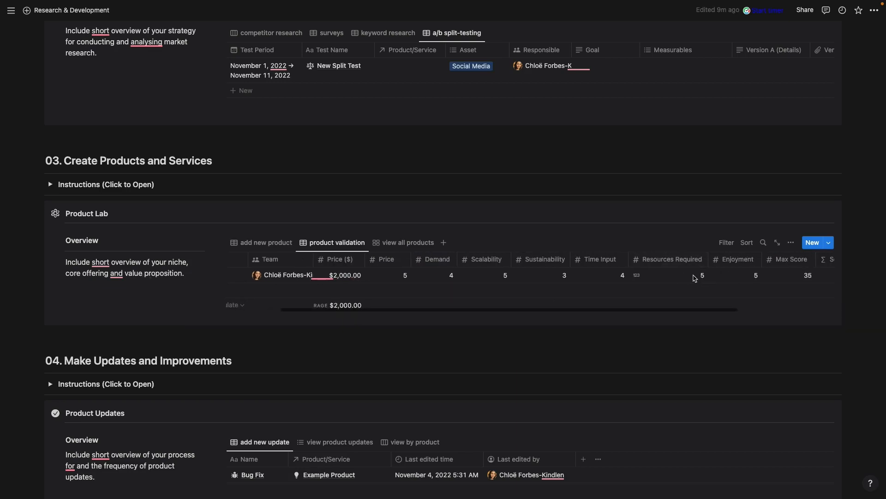
scroll(695, 278, right, 3)
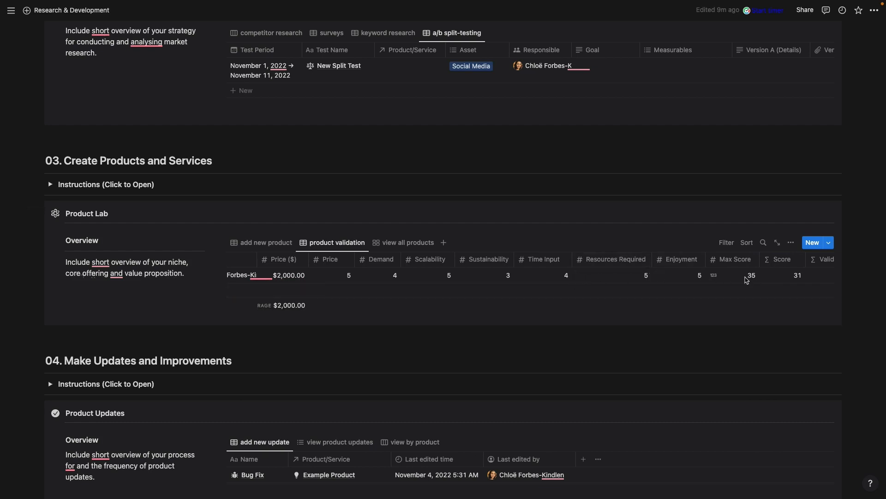
scroll(787, 277, right, 3)
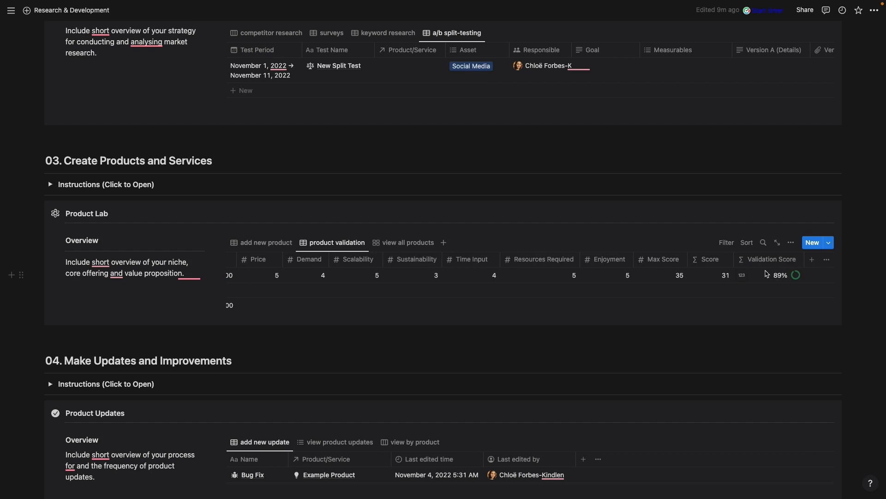
Switch the Product Lab to the view all products gallery, check Review Status on Example Product's page, and close it.
click(415, 245)
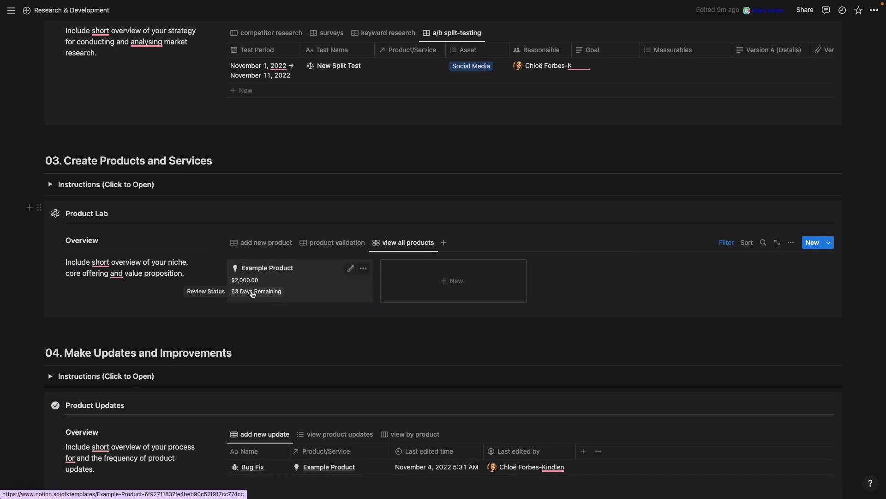
click(307, 279)
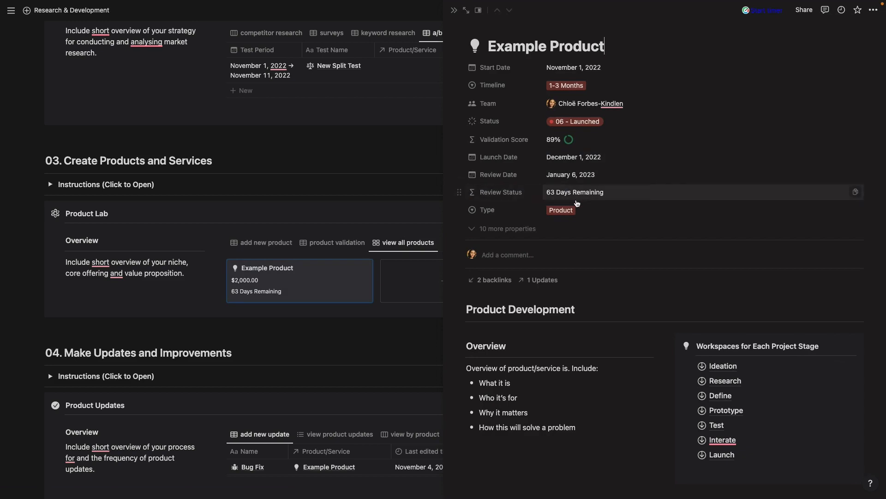
click(453, 12)
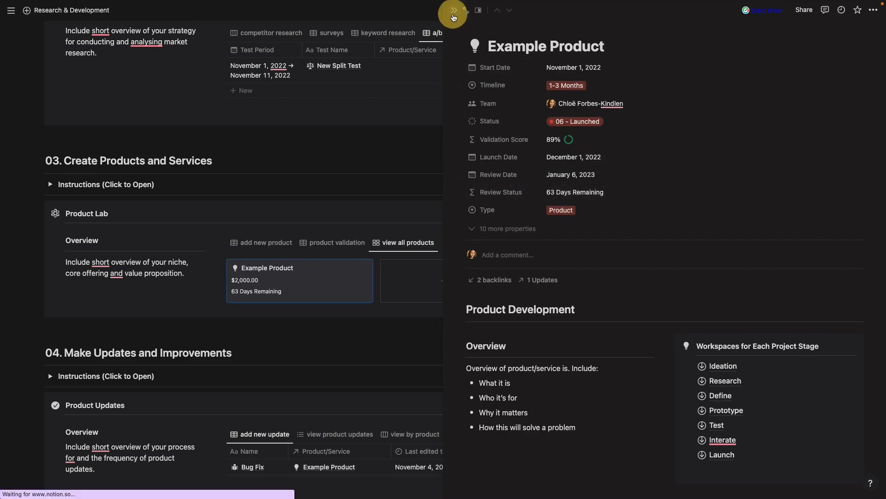
Go to Product Updates in the Make Updates and Improvements section and open the Bug Fix update's page.
scroll(431, 322, down, 3)
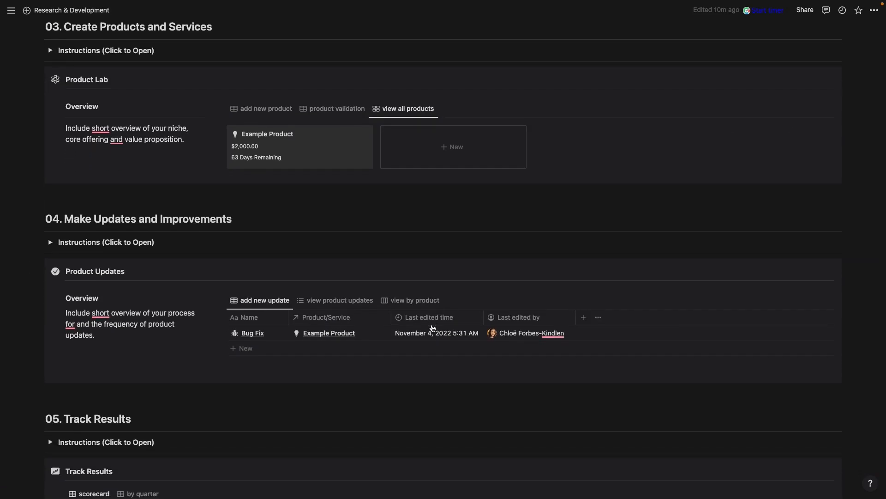
scroll(432, 327, up, 10)
scroll(432, 324, down, 5)
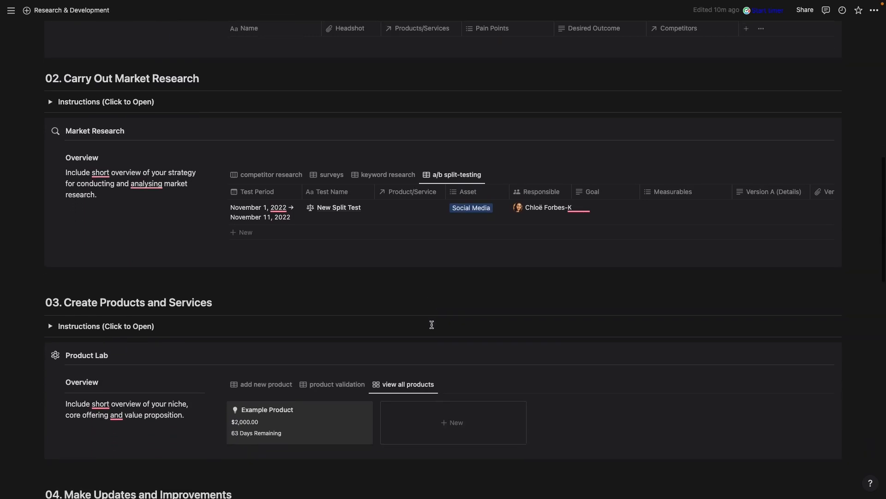
scroll(431, 324, down, 5)
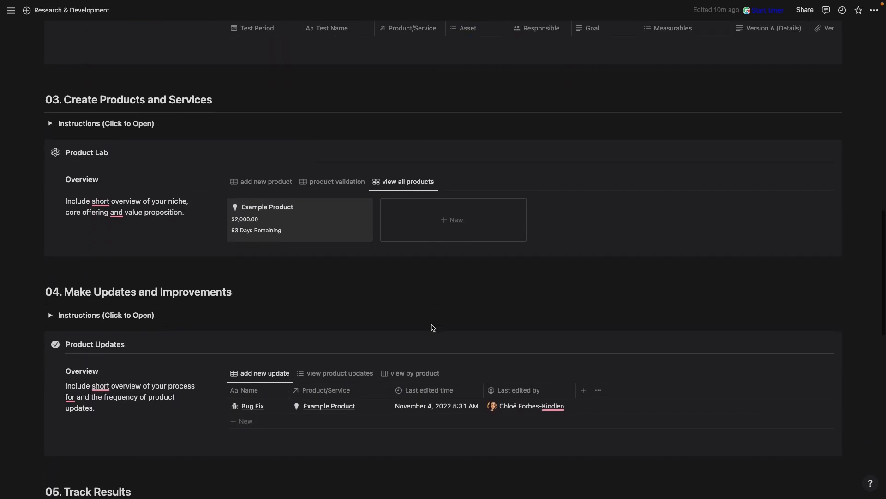
scroll(432, 325, down, 1)
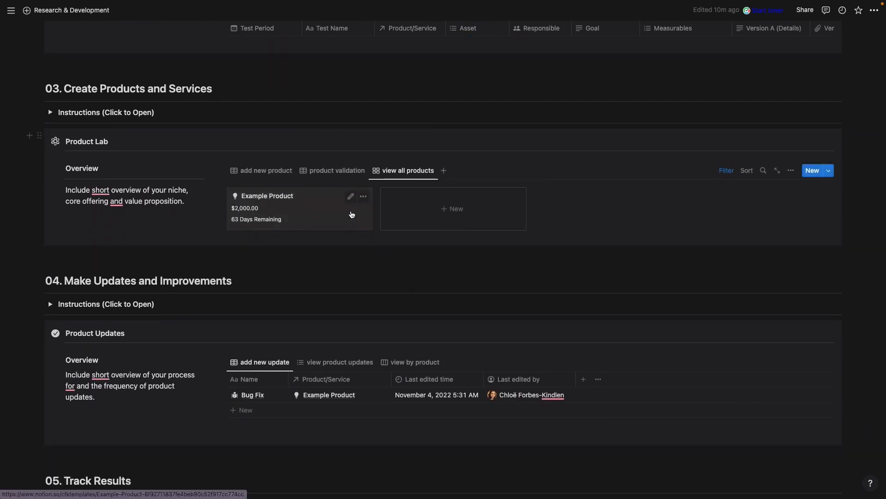
scroll(351, 211, down, 2)
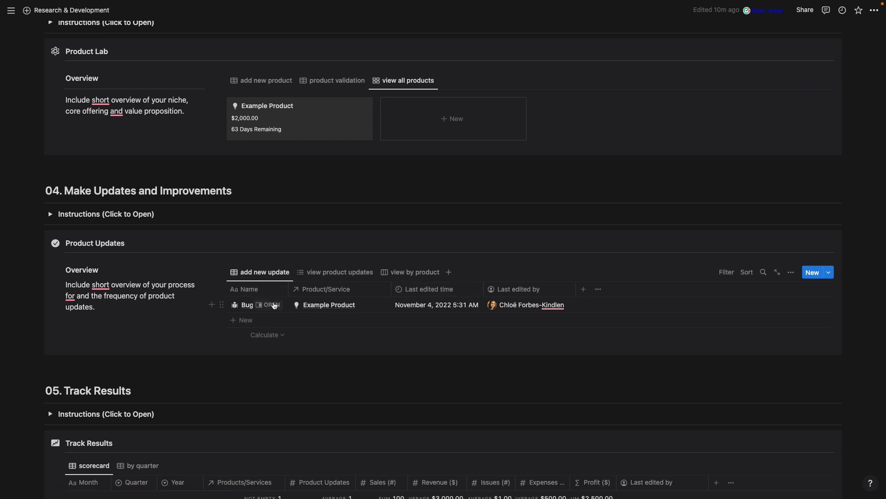
click(273, 304)
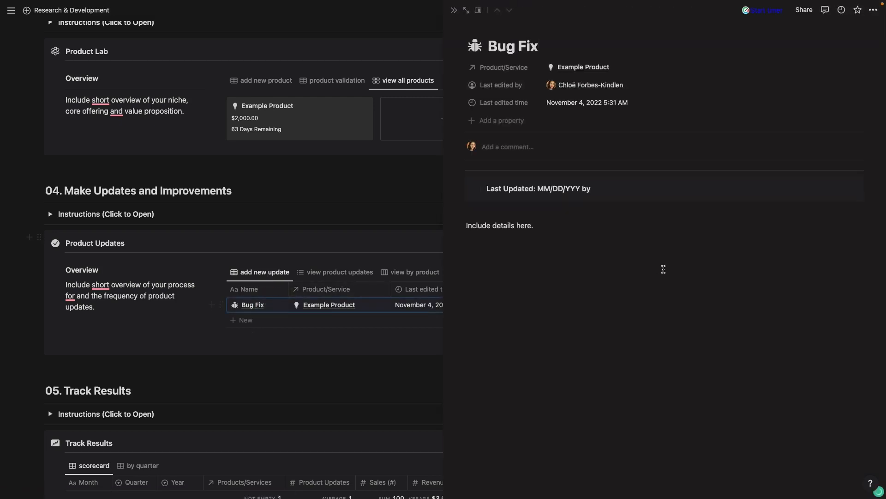
Insert an empty Video block below "Include details here." on the Bug Fix page, and delete the block.
click(605, 190)
click(543, 234)
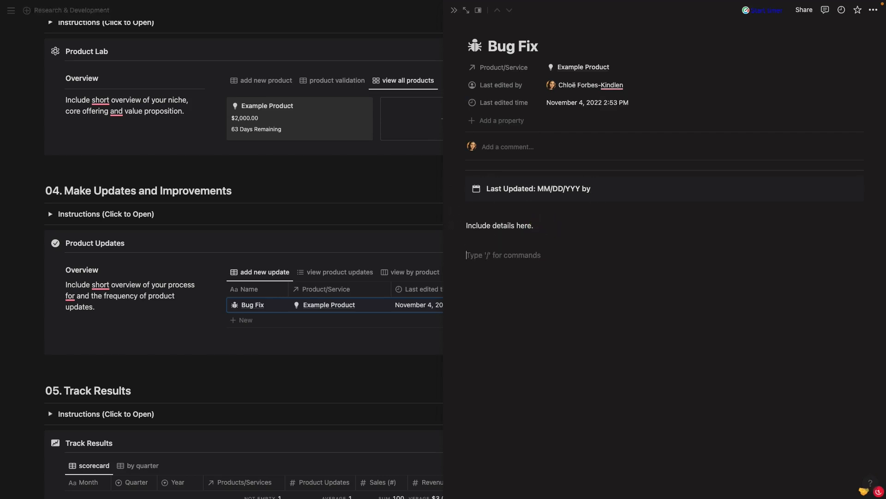
text(/vid)
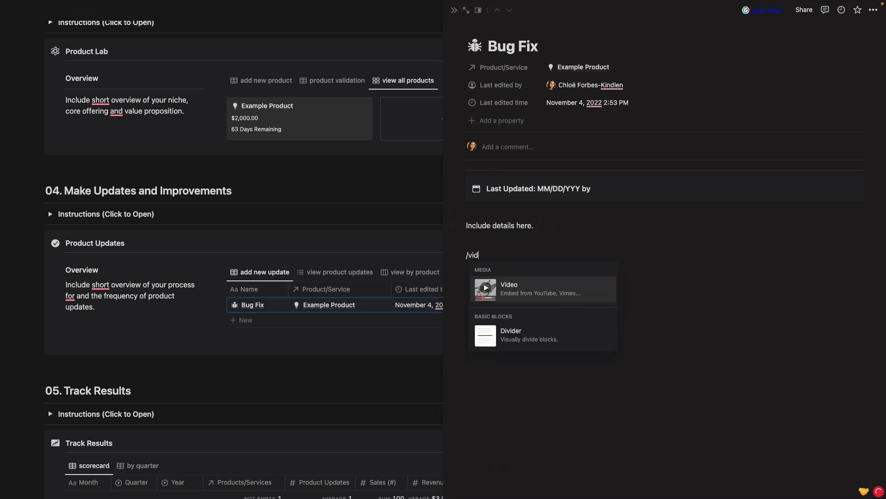
click(525, 297)
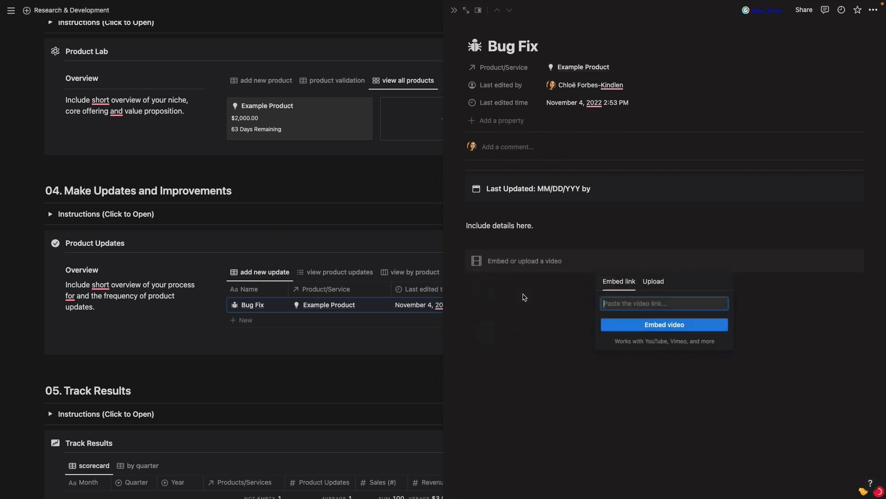
click(496, 263)
click(460, 256)
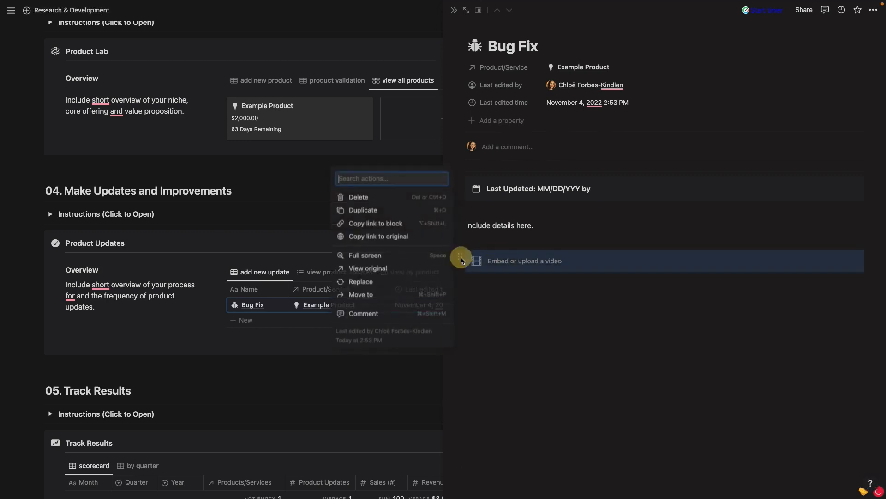
click(421, 198)
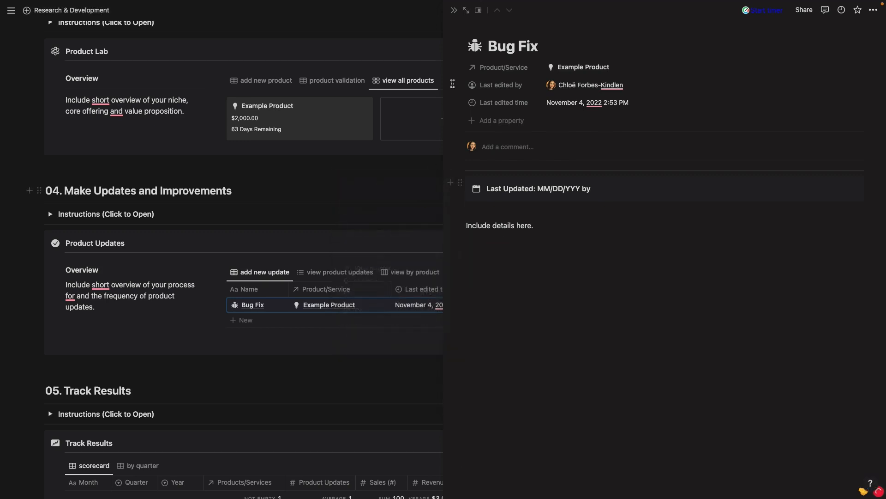
Close the Bug Fix page, switch Product Updates to view product updates, and add a Product/Service filter without choosing a product.
click(454, 11)
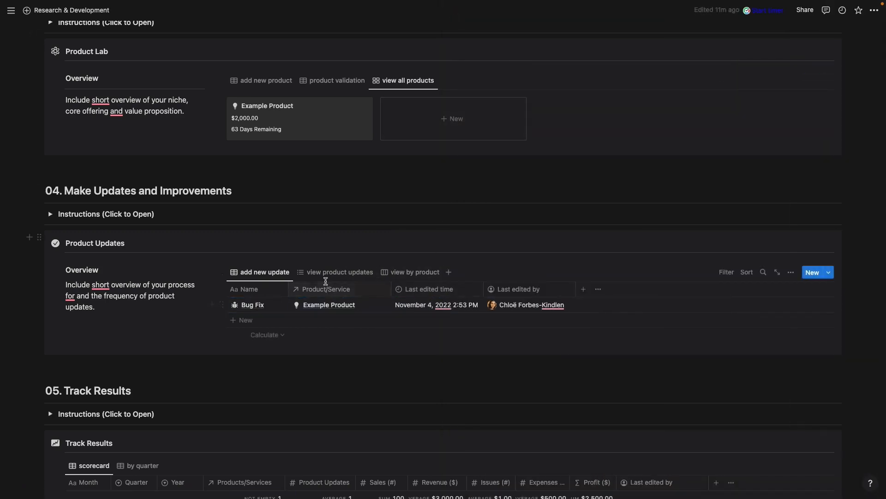
click(326, 273)
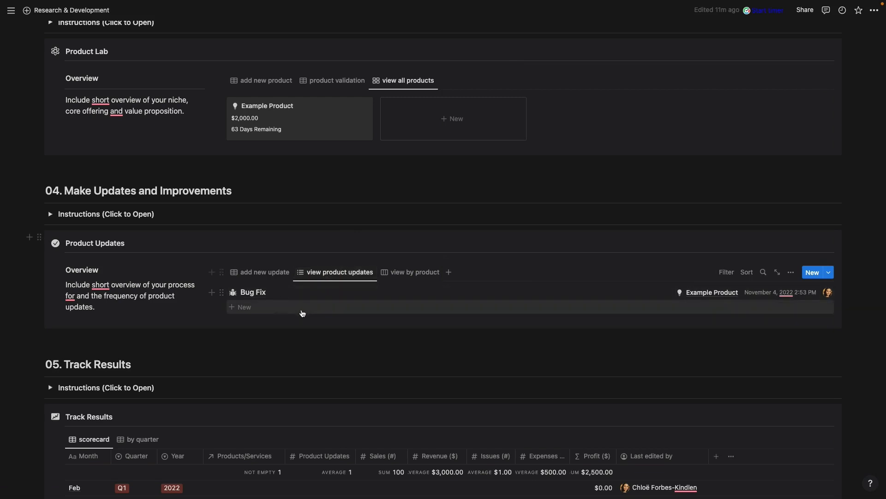
click(726, 274)
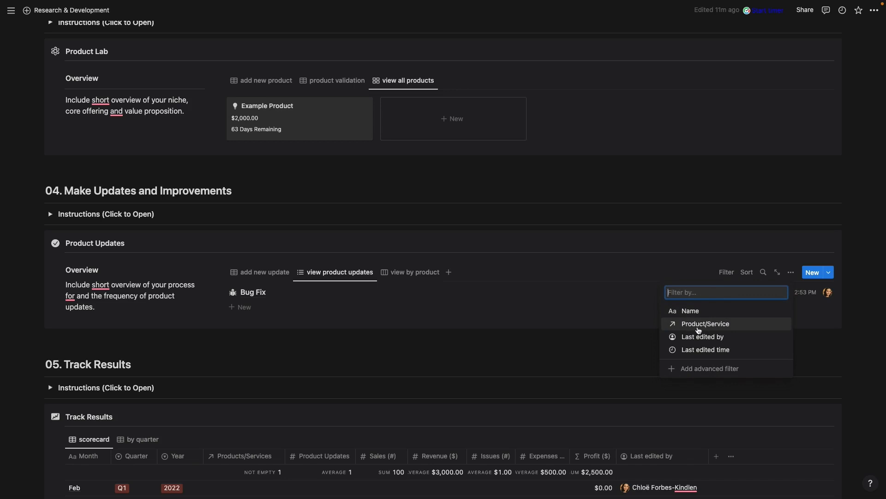
click(699, 329)
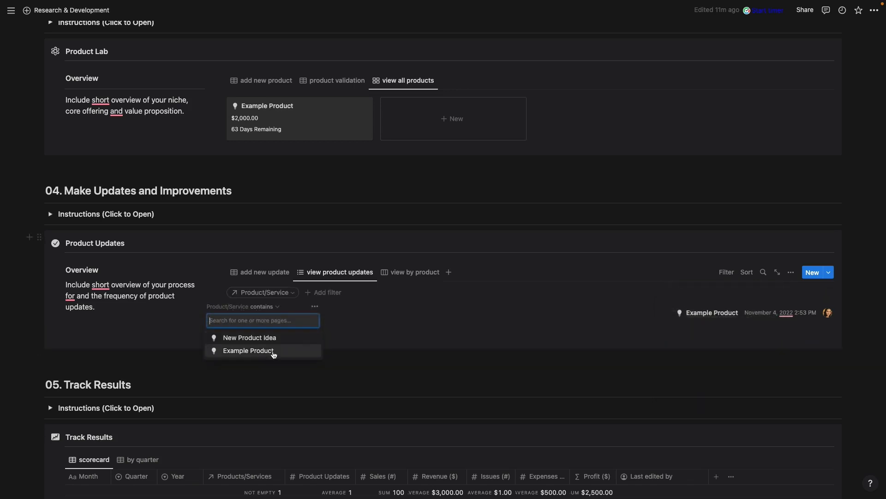
click(606, 300)
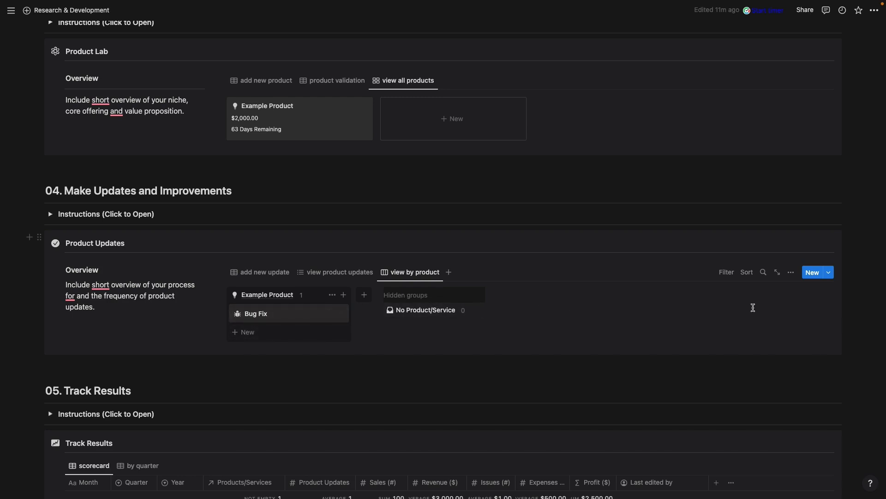
Show the Last edited time property on the view by product board's cards, and return to the add new update table.
click(792, 272)
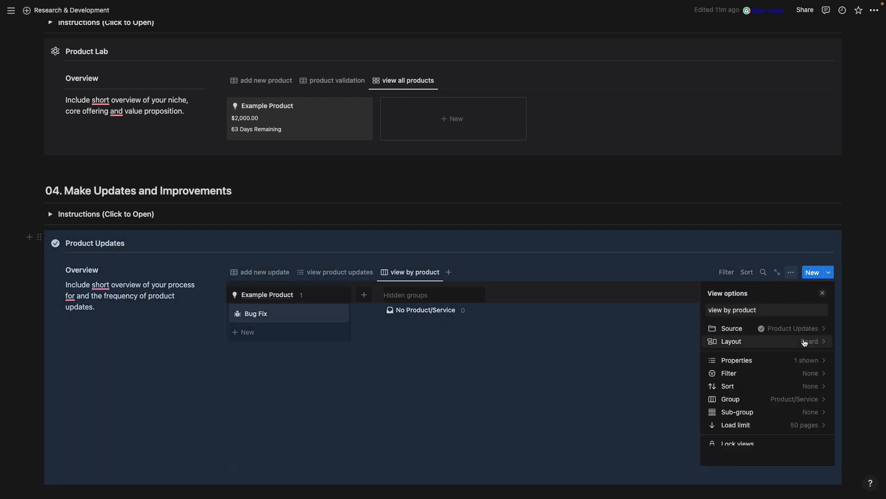
click(802, 359)
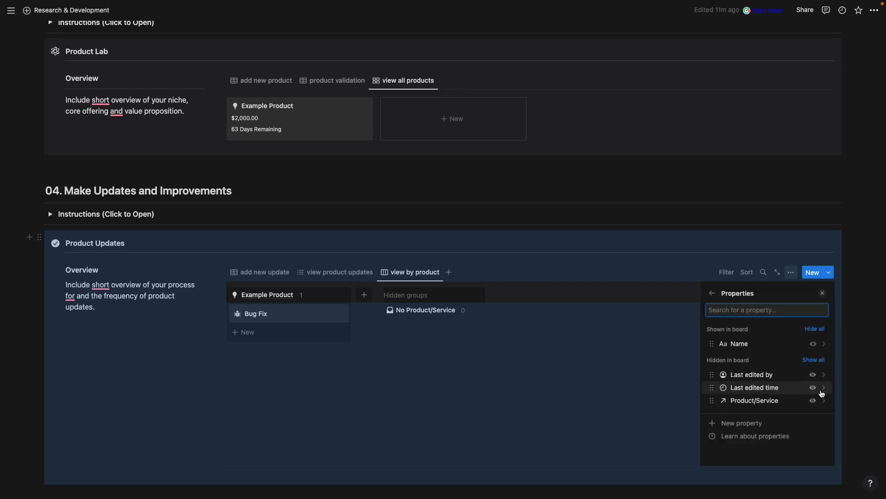
click(813, 387)
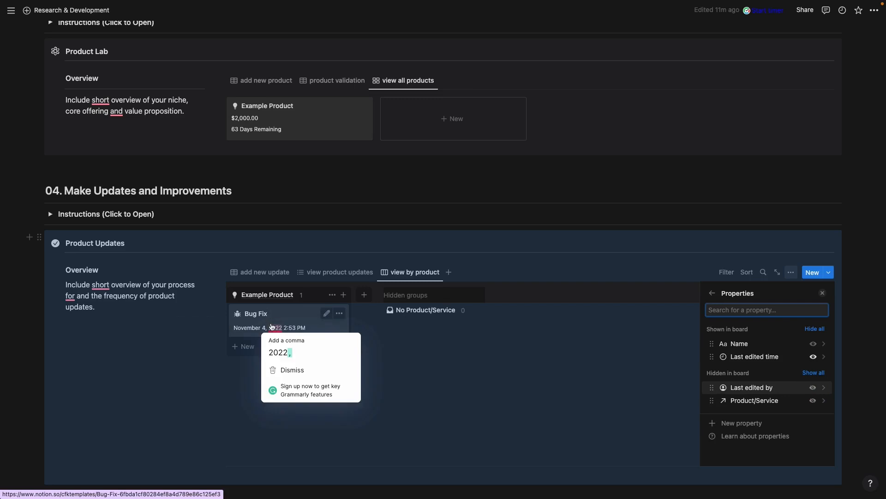
click(260, 273)
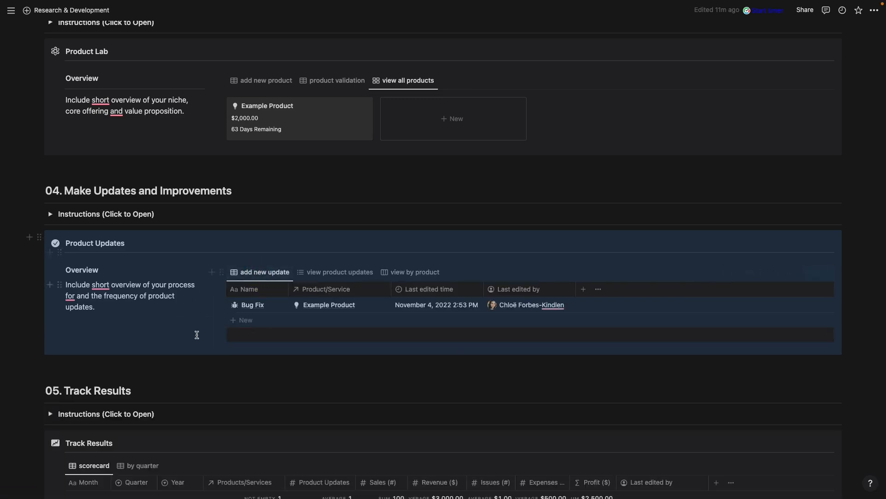
Go to the scorecard in the Track Results section and try to append the year to the Jan entry's name.
click(200, 363)
scroll(200, 365, down, 5)
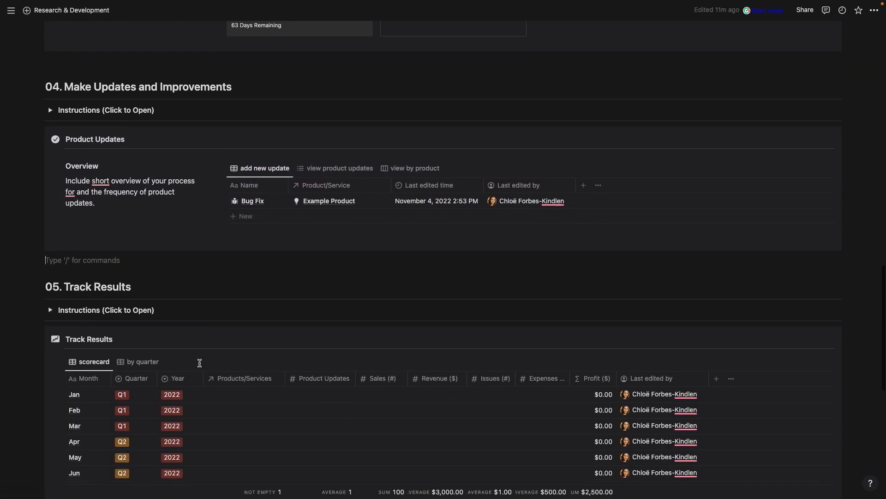
scroll(200, 366, down, 5)
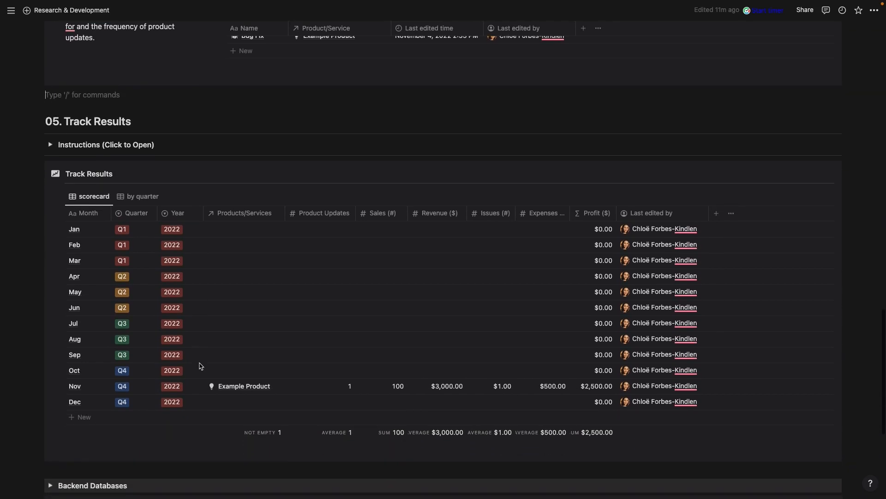
scroll(202, 365, down, 1)
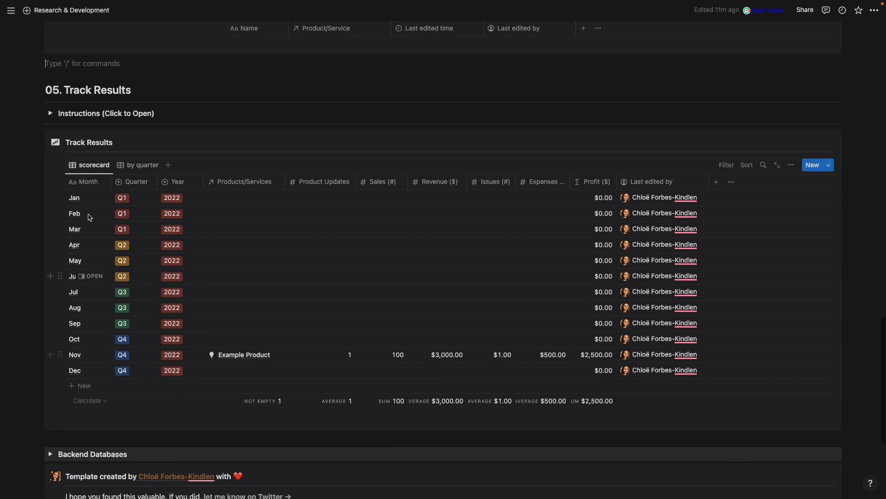
click(74, 198)
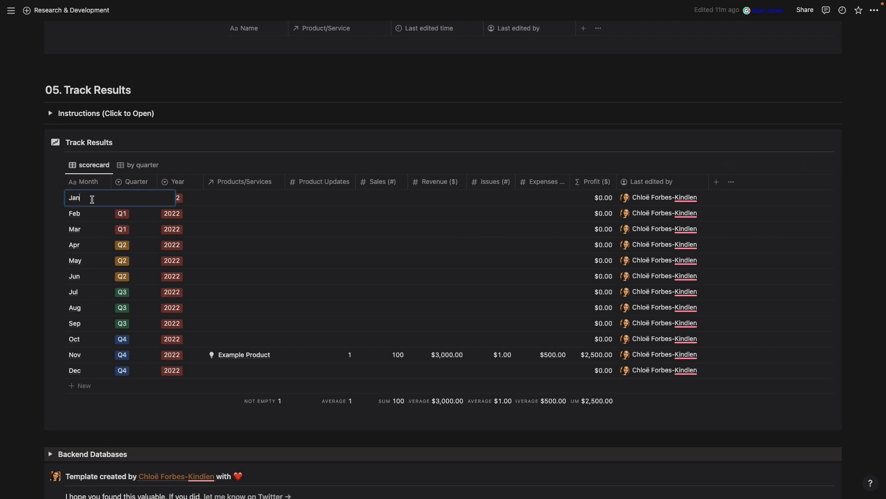
text(20)
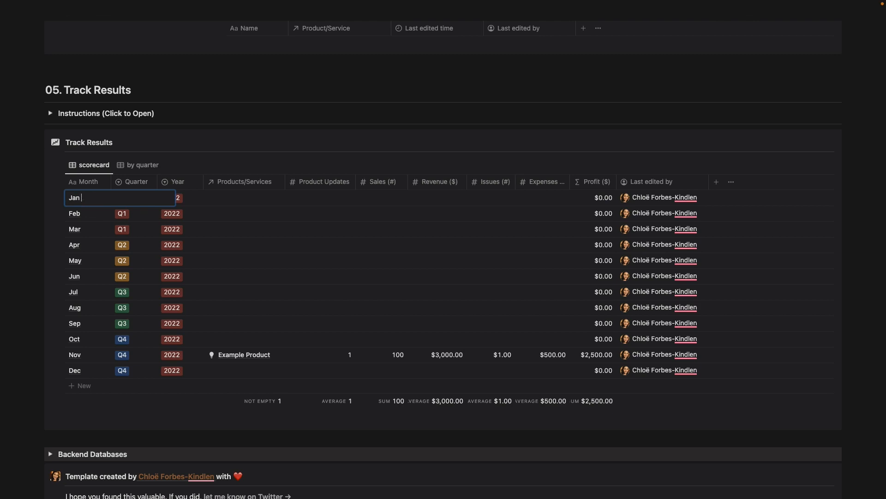
key(Escape)
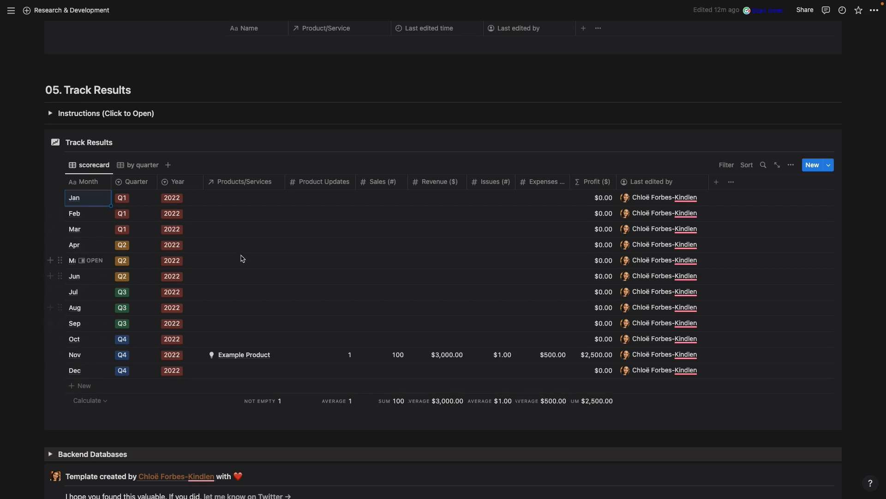
Add a Year filter to the Track Results scorecard without choosing a year.
click(726, 166)
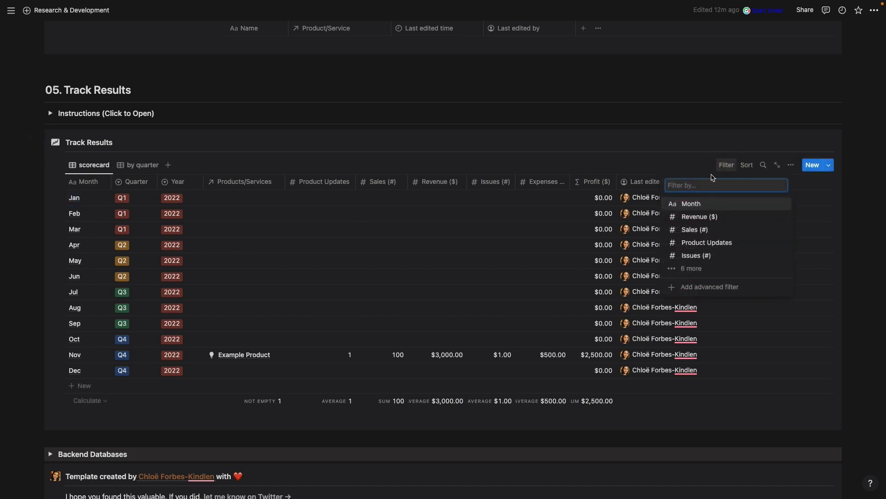
text(year)
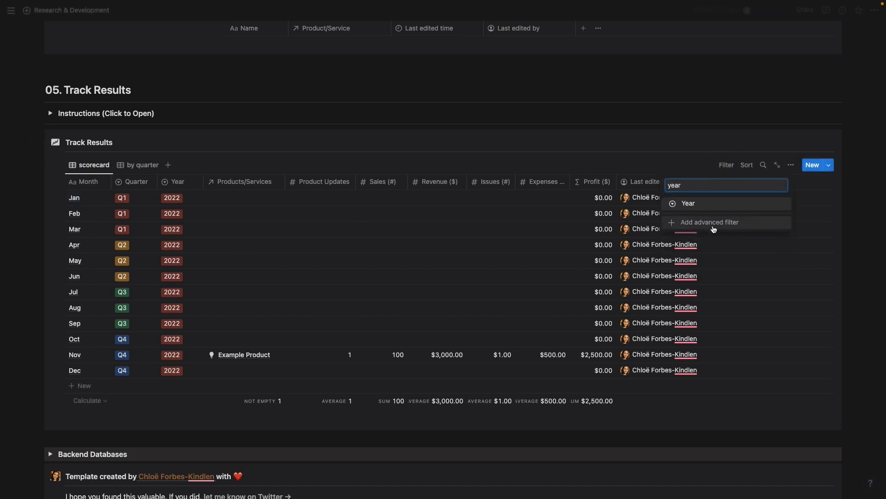
click(715, 203)
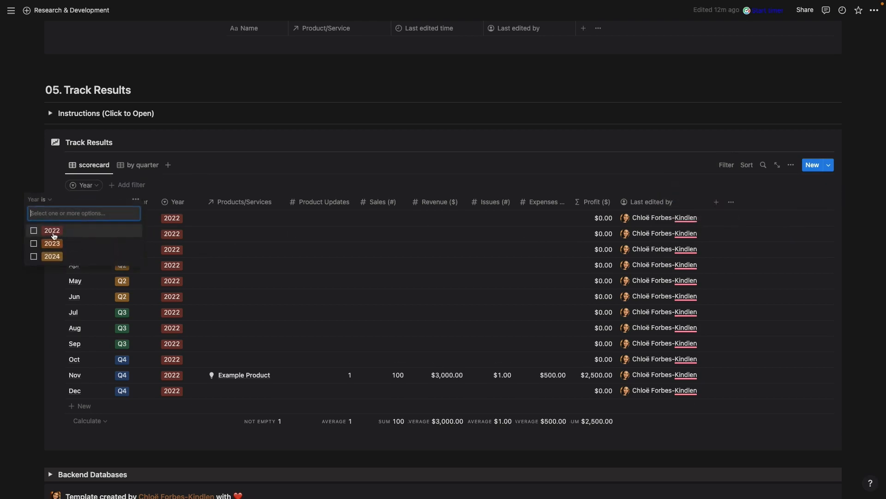
click(234, 180)
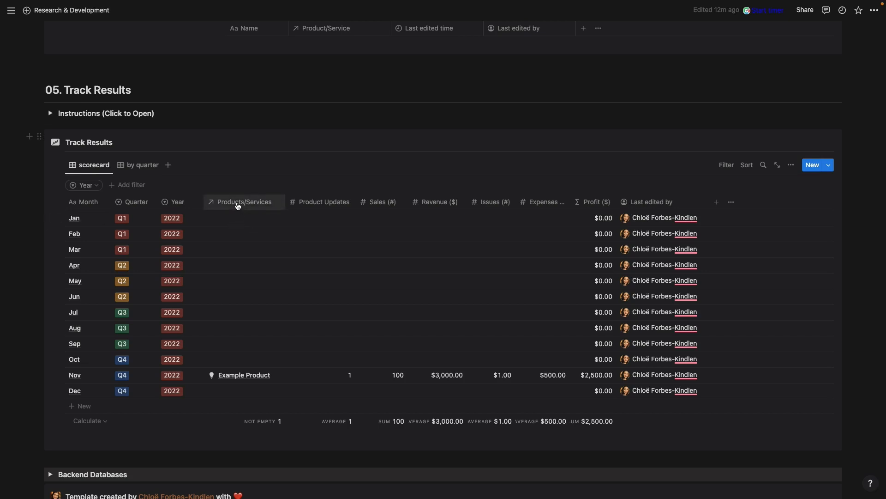
Check the Products/Services property's options in the scorecard, and open and leave the empty Product Updates cell for Jan.
click(241, 204)
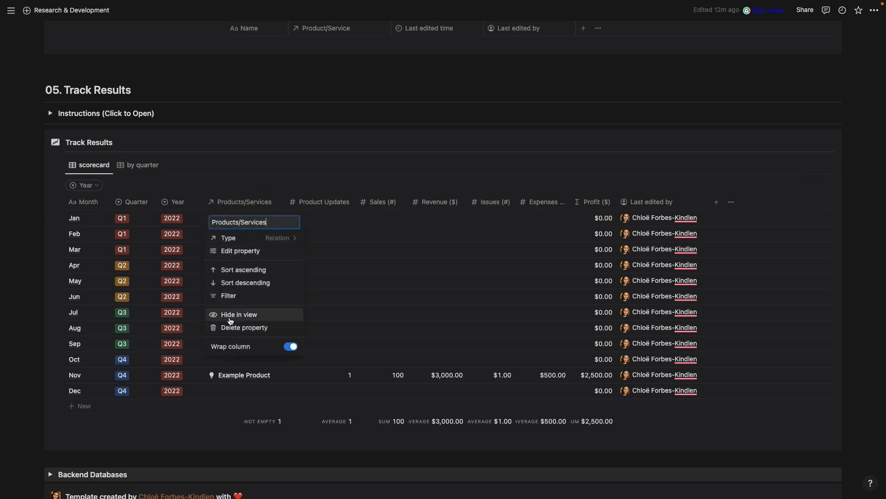
click(322, 214)
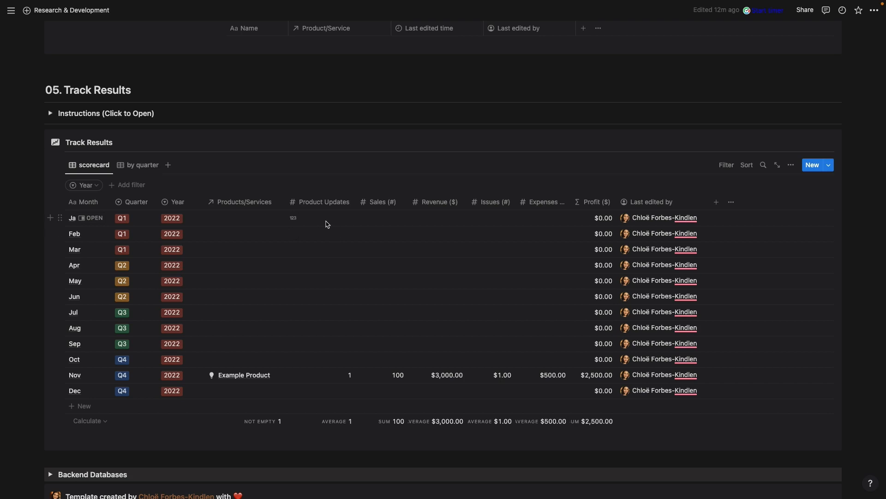
click(326, 220)
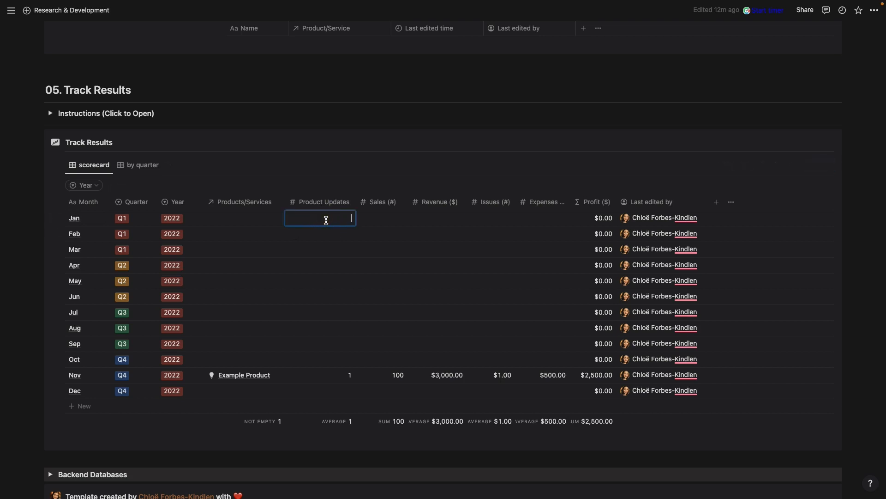
click(338, 104)
Add a Last edited time filter to the Product Updates table and convert it to an advanced filter.
scroll(338, 105, up, 3)
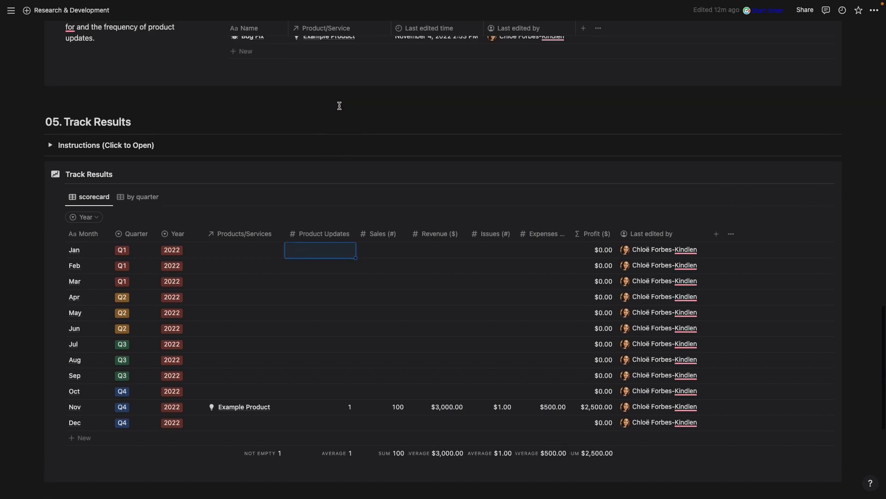
click(725, 50)
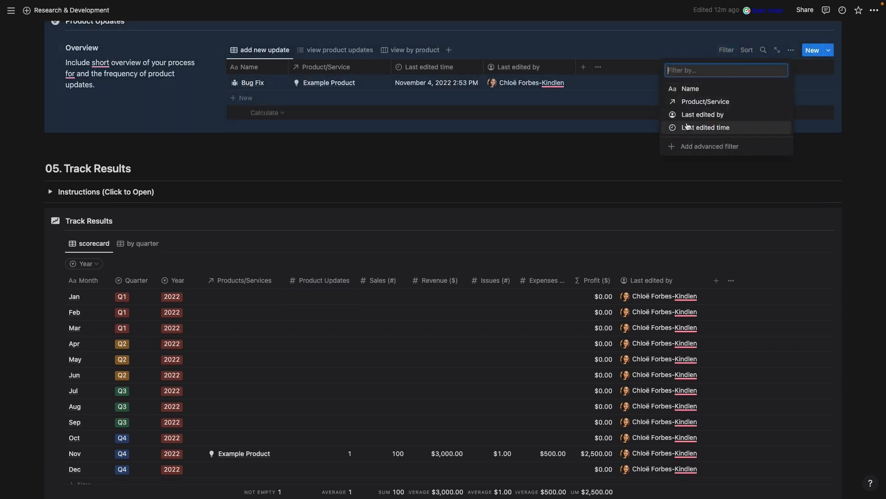
click(688, 125)
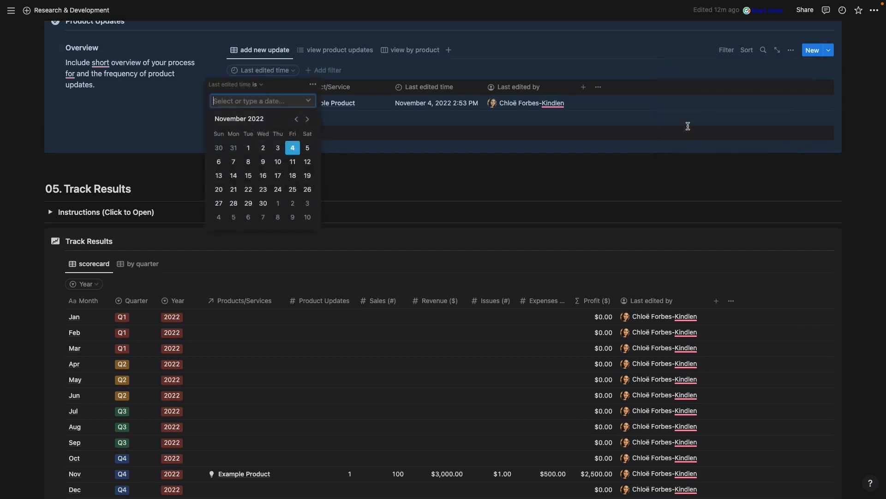
click(312, 84)
click(345, 102)
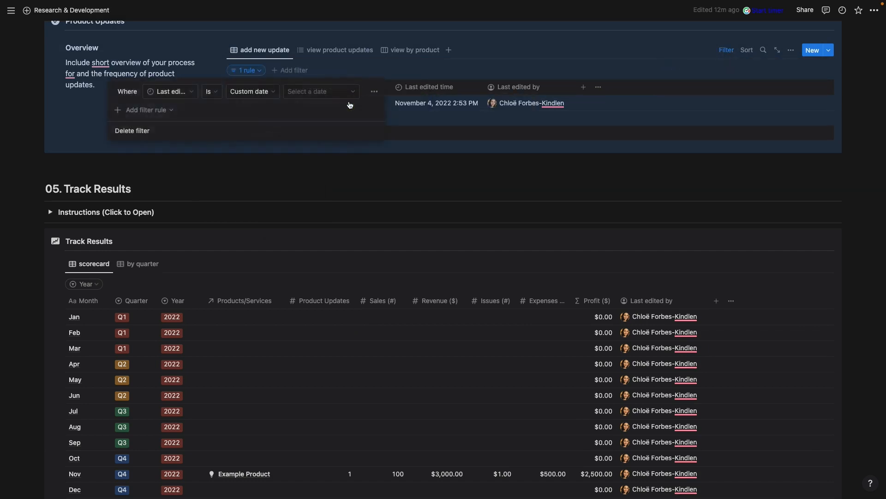
Set the Last edited time rule's custom date to October 1, 2022.
click(249, 91)
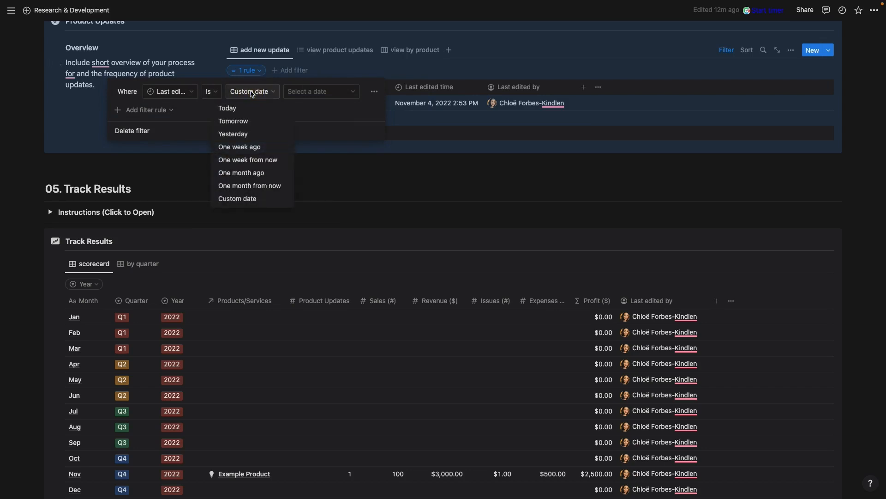
click(317, 96)
click(316, 93)
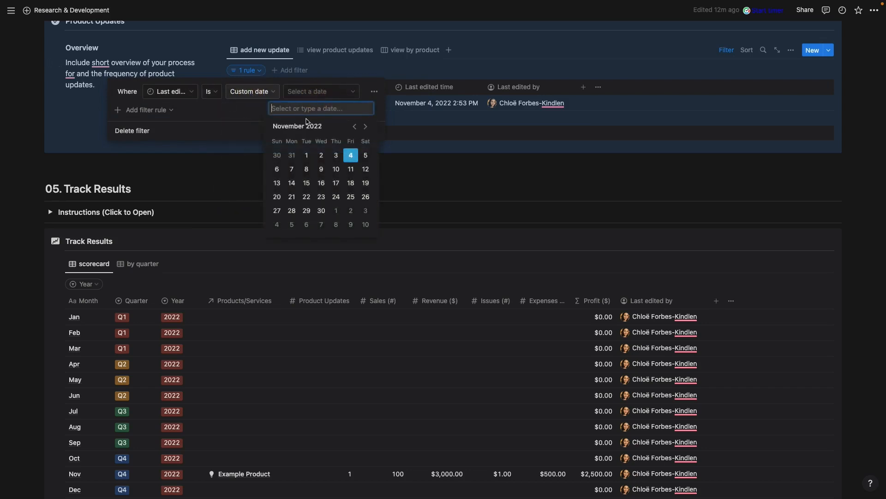
click(354, 126)
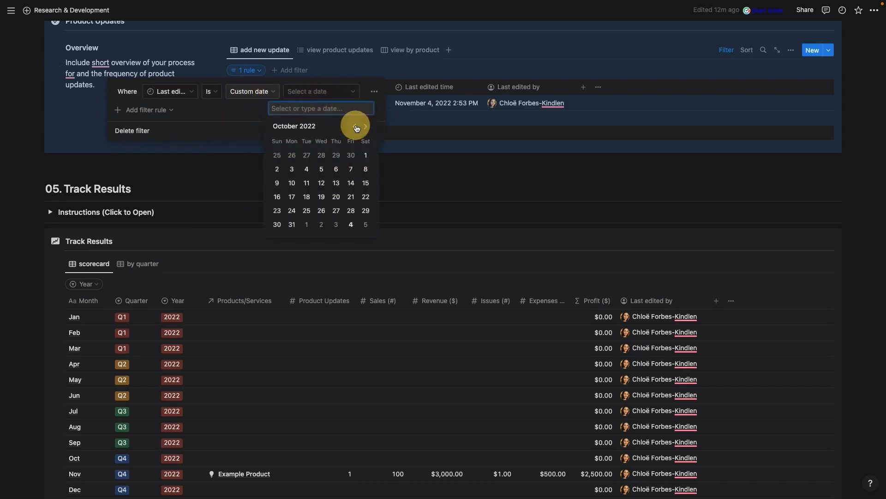
click(365, 155)
Add a second Last edited time rule, and set the first rule to Is on or after and the second to Is on or before.
click(164, 111)
click(150, 126)
click(212, 110)
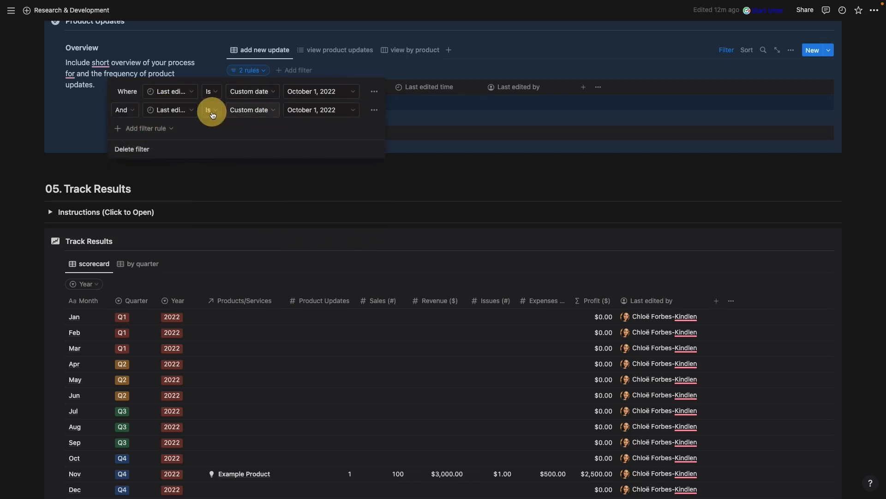
click(211, 91)
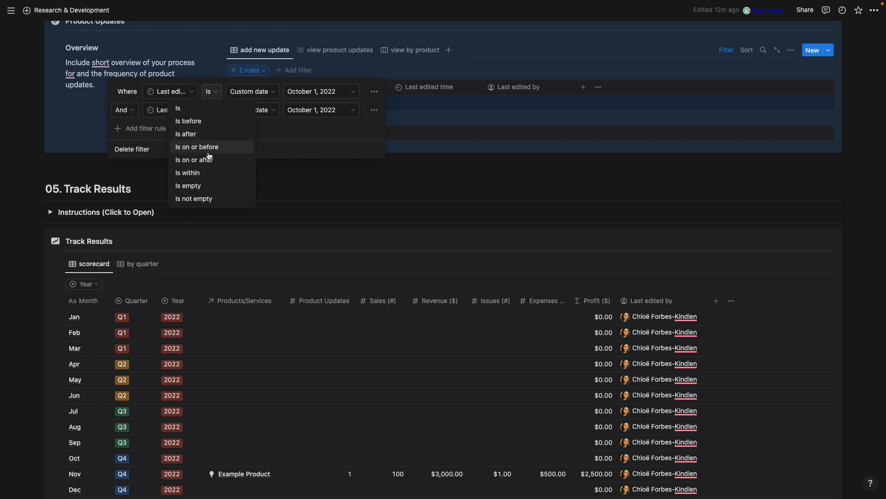
click(209, 159)
click(197, 110)
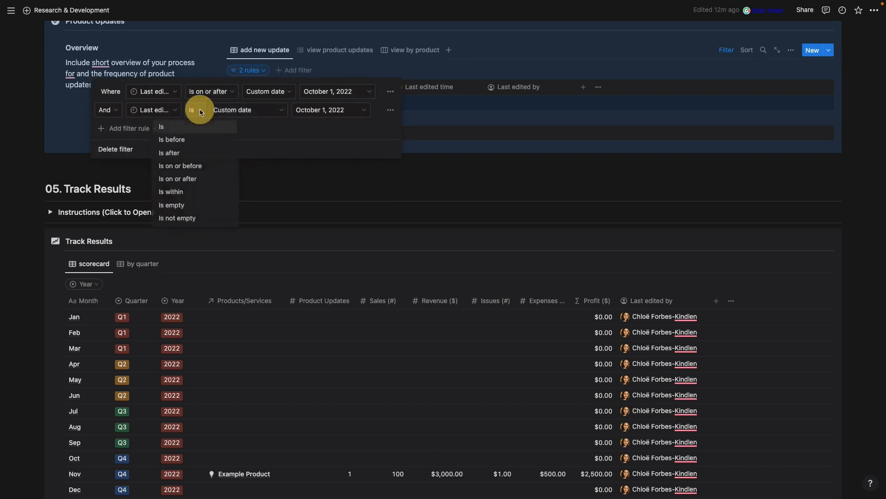
click(200, 165)
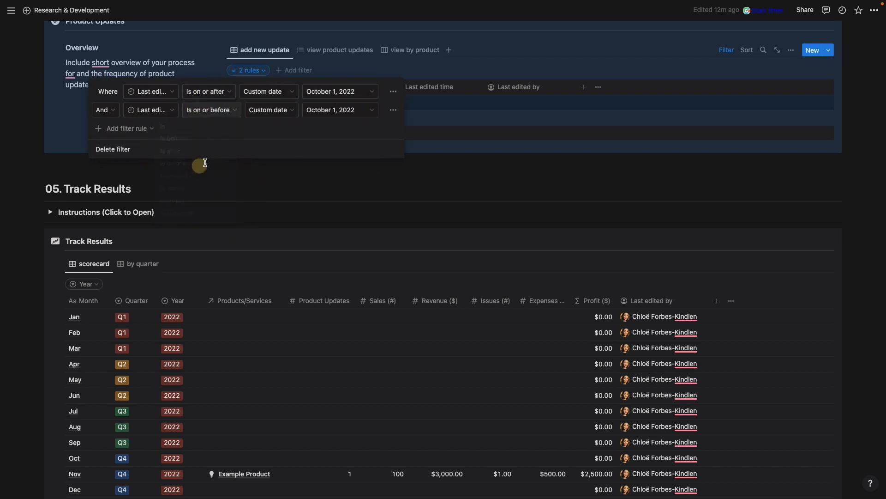
Set the second Last edited time rule's date to October 31, 2022, and close the filter settings.
click(344, 110)
click(317, 243)
click(460, 166)
click(458, 166)
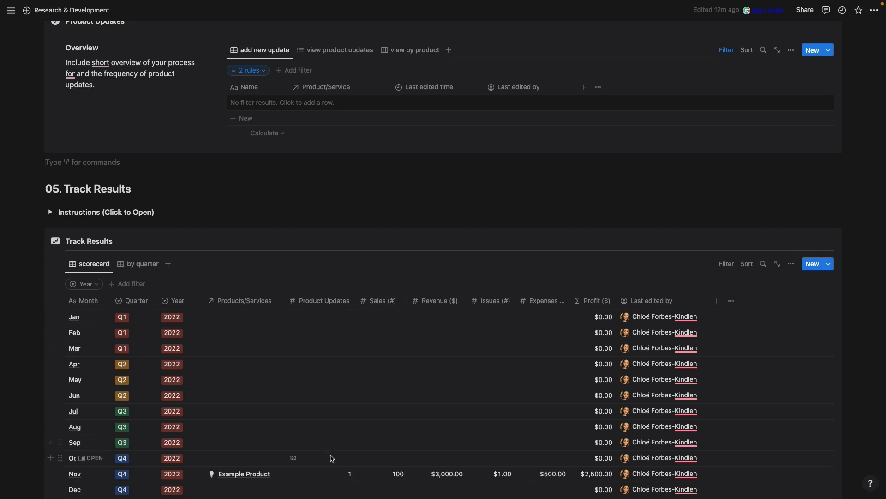
Set October's Product Updates value to 0 in the Track Results scorecard.
click(338, 458)
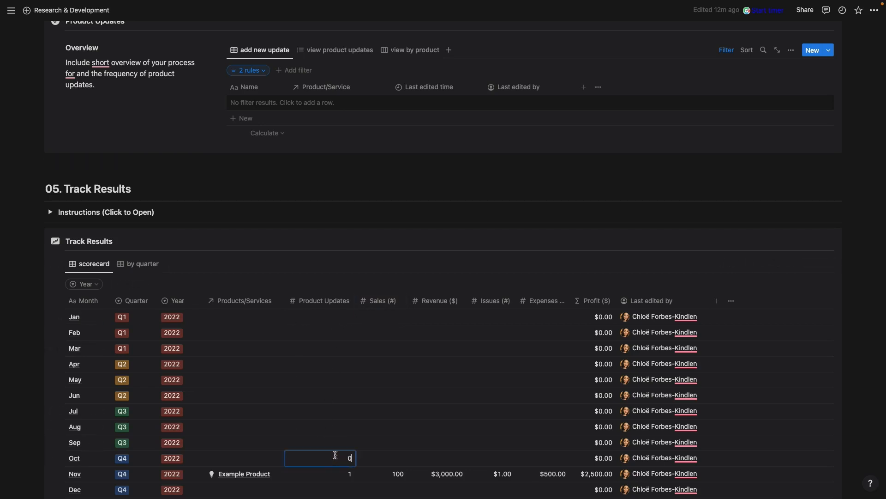
click(724, 54)
Delete the two-rule Last edited time filter from the Product Updates table.
click(723, 54)
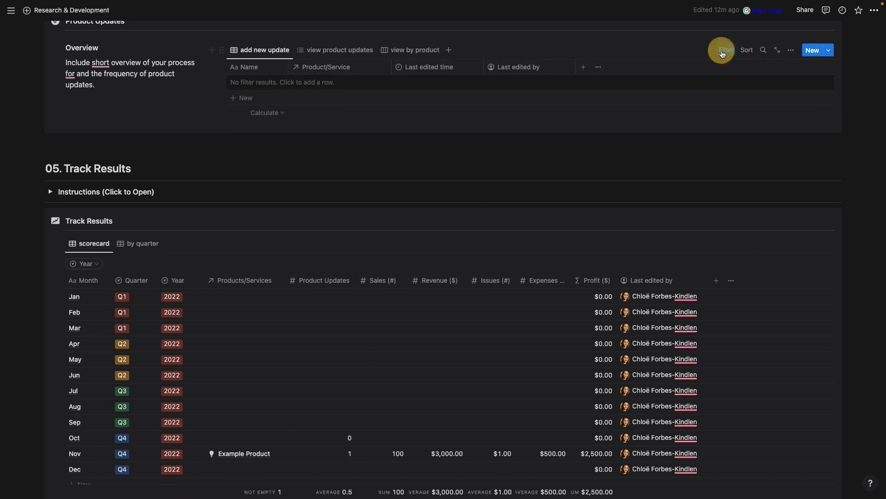
click(264, 71)
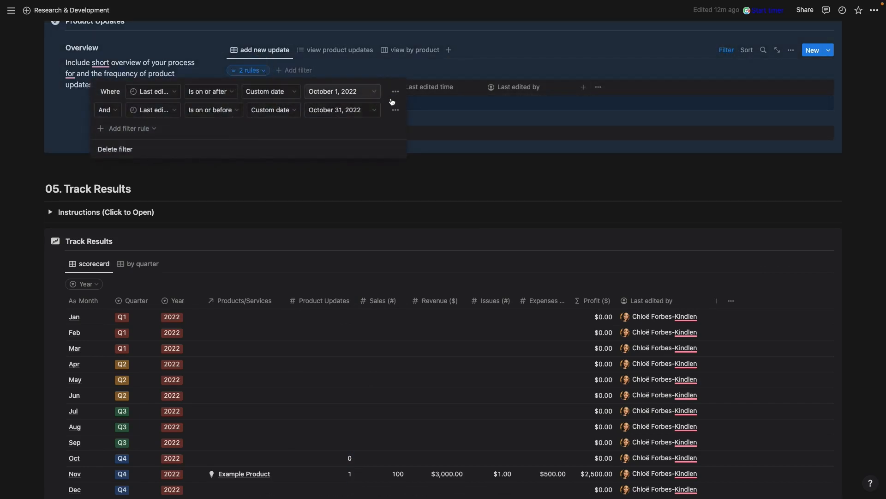
click(119, 151)
Look over the Sales, Revenue, Issues and Expenses entry cells in the Track Results scorecard.
scroll(397, 205, down, 3)
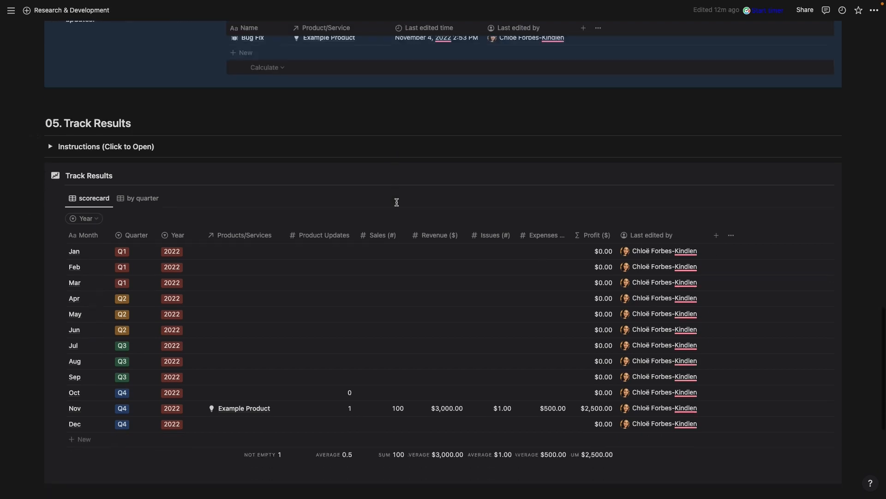
click(370, 253)
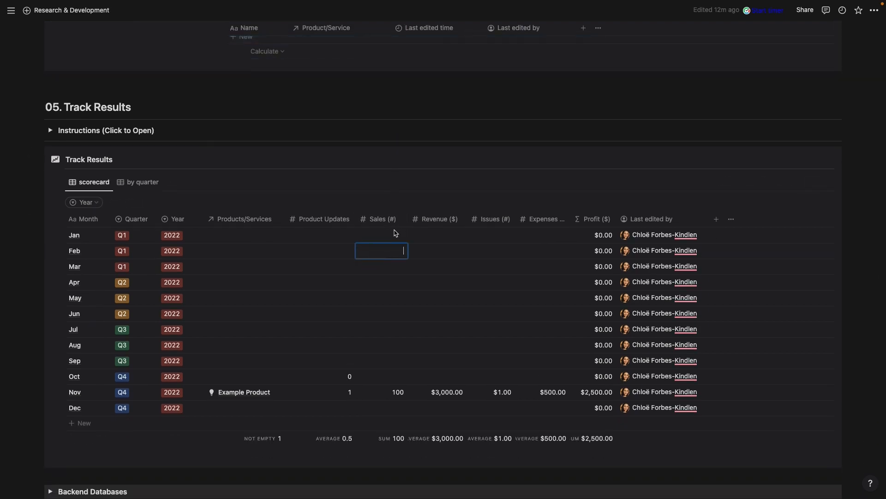
click(439, 236)
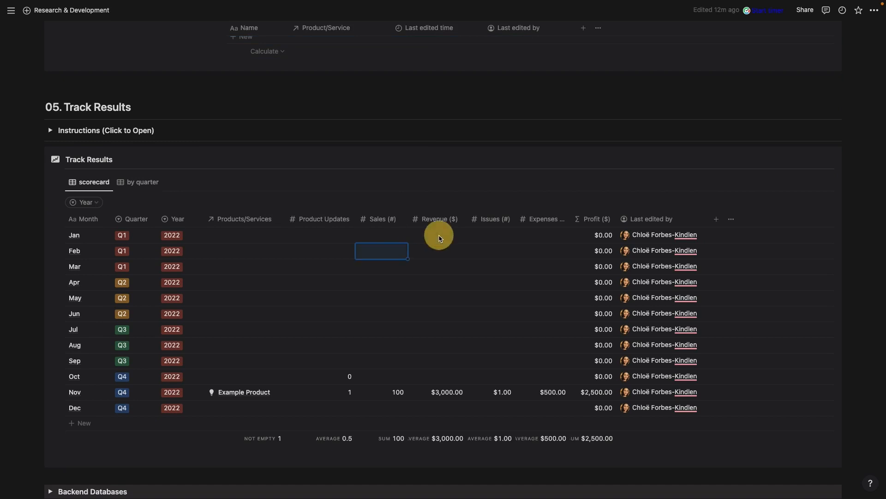
click(499, 238)
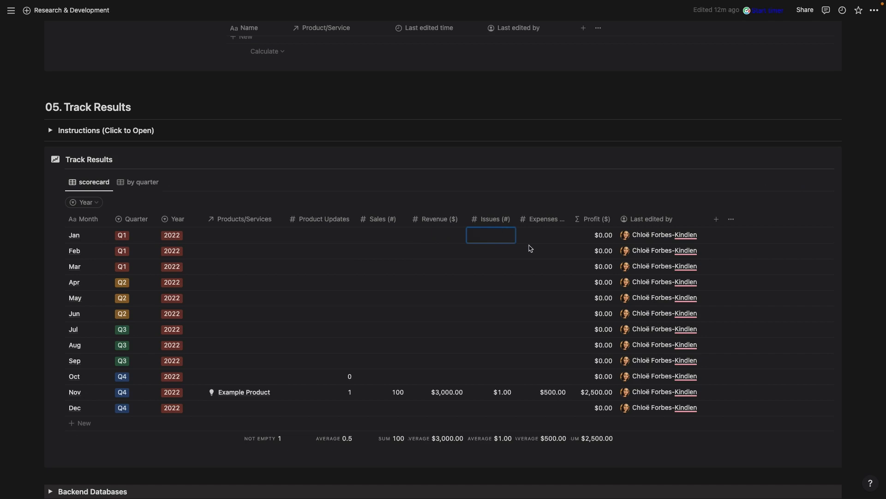
click(547, 240)
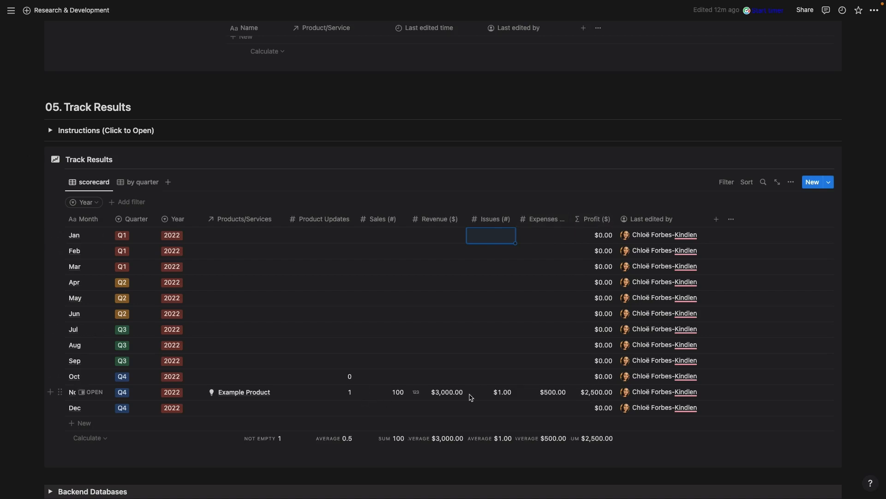
View the calculation options for the scorecard's Profit ($) column and close them without changing the calculation.
scroll(613, 401, down, 3)
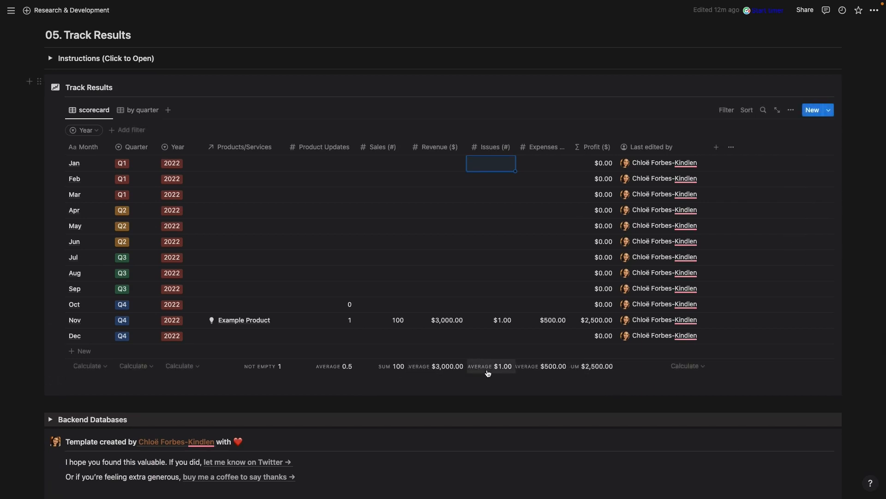
click(587, 366)
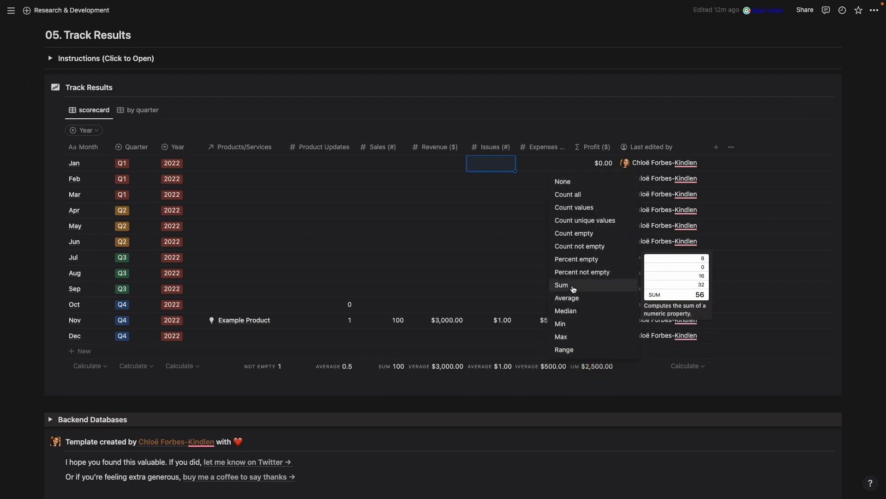
click(569, 390)
Show the Track Results by quarter view and inspect its grouping settings.
scroll(369, 259, up, 2)
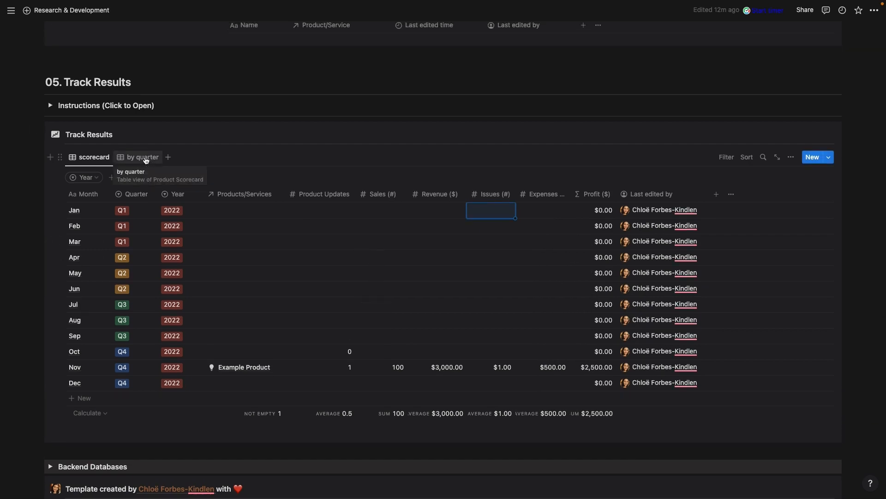
click(145, 158)
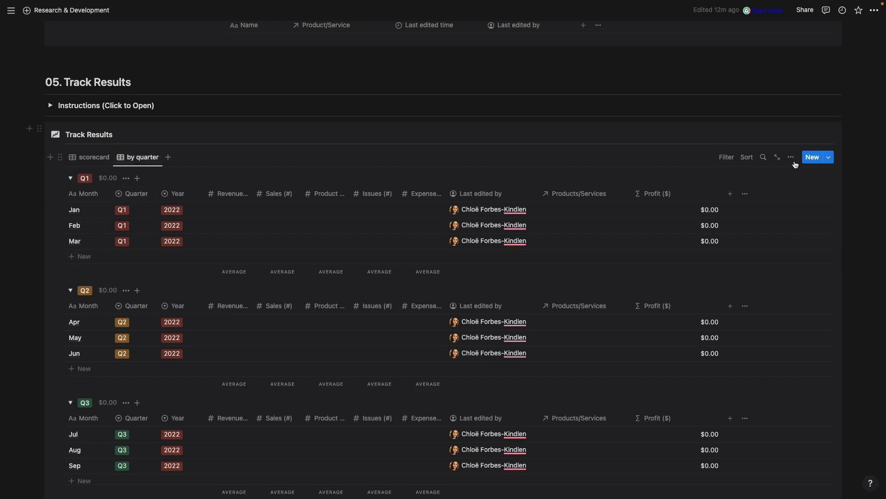
click(791, 157)
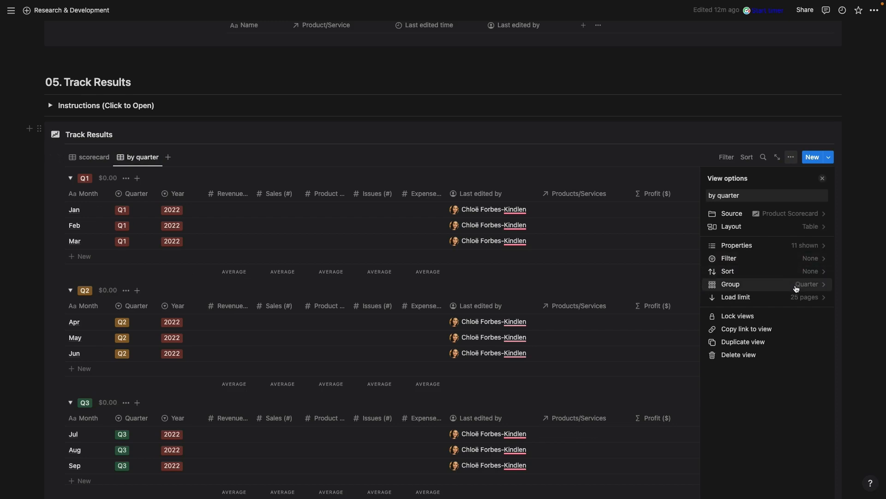
click(796, 289)
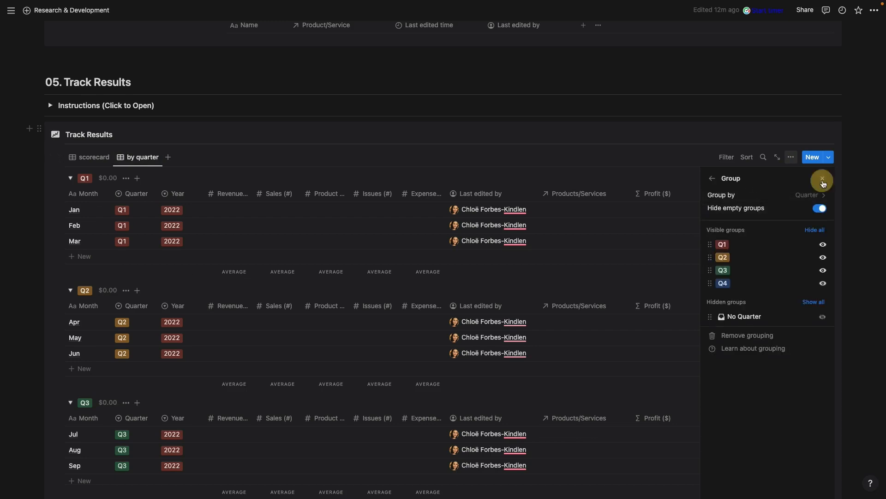
click(823, 180)
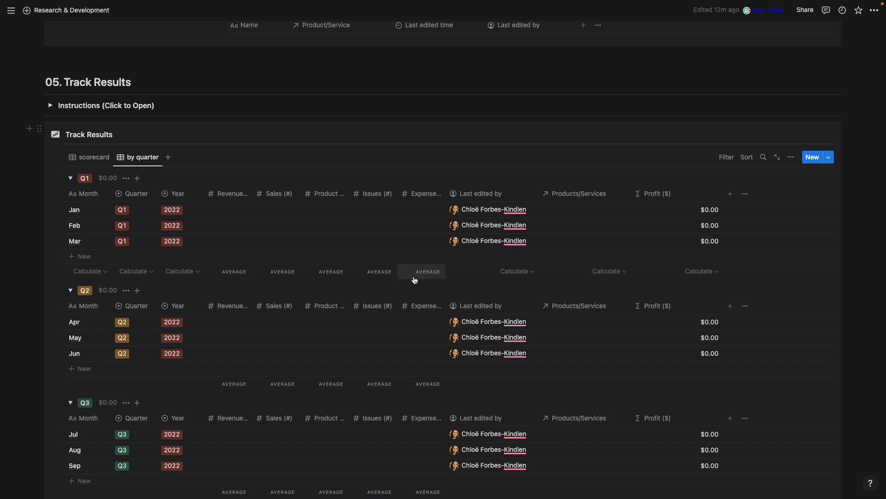
Collapse the Q1, Q2, Q3 and Q4 groups in the by quarter view.
click(70, 178)
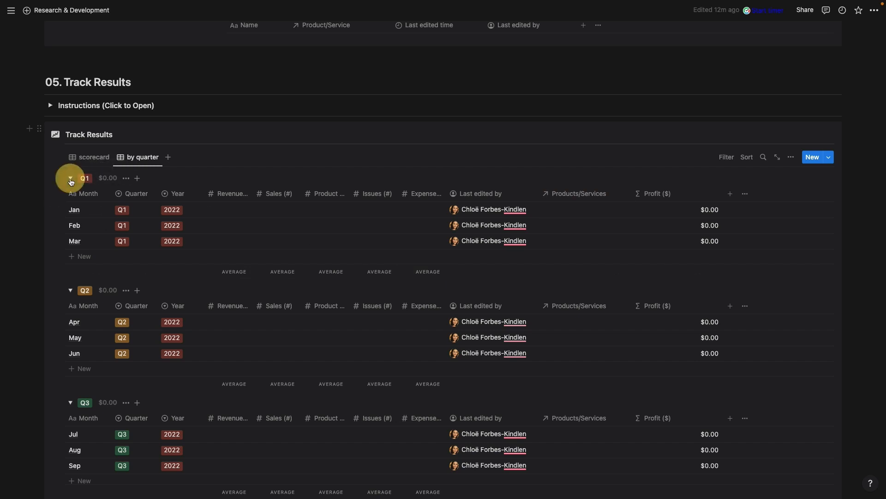
click(70, 203)
click(69, 224)
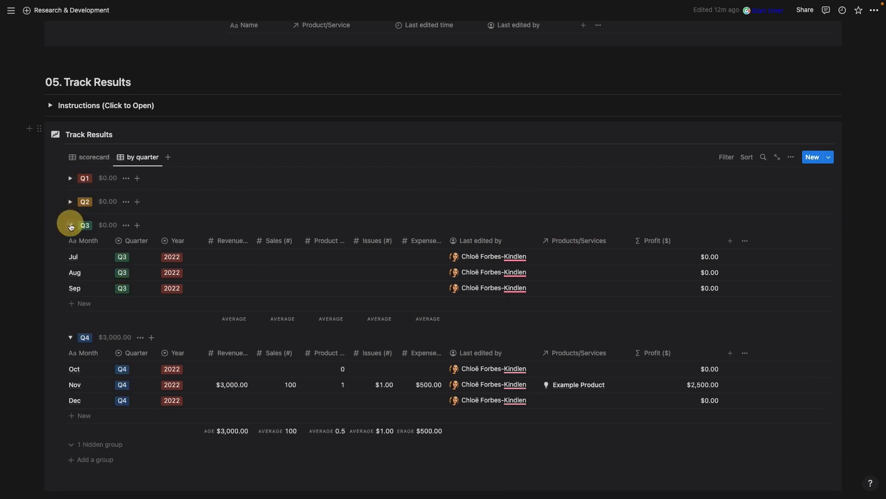
click(68, 248)
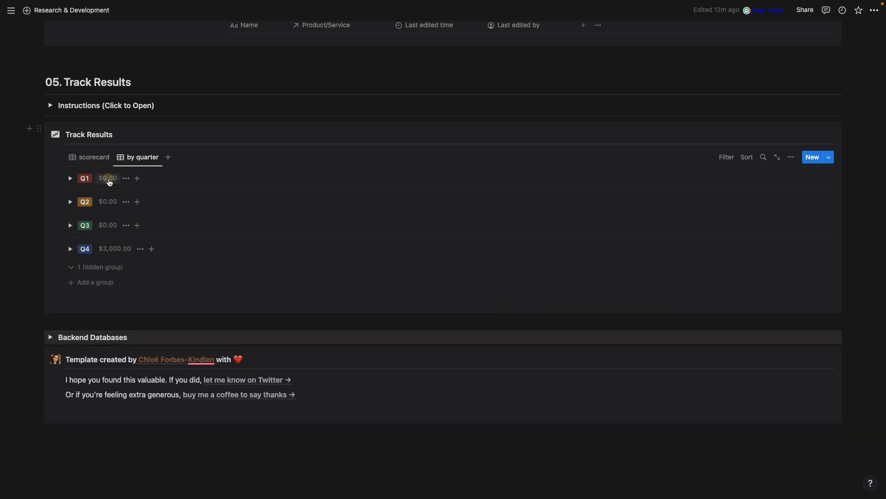
Set the quarter group totals to the sum of Profit ($) and expand the Q4 group.
click(109, 179)
mouse_move(93, 283)
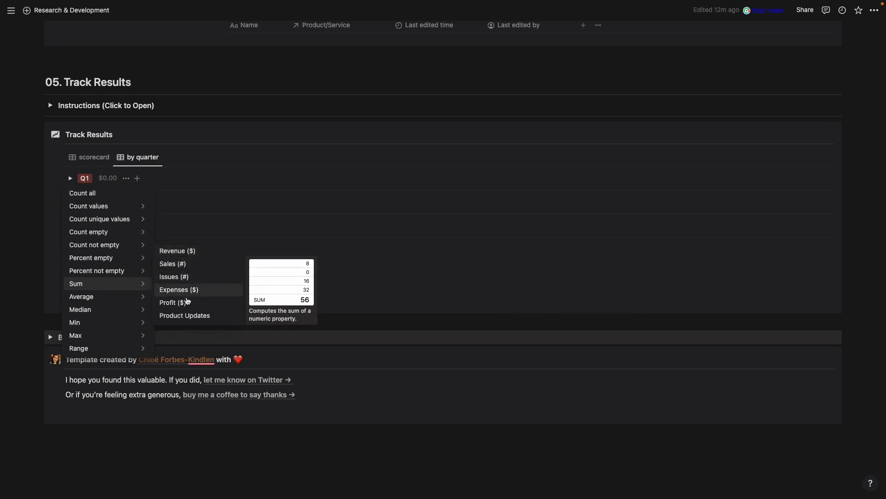
click(184, 301)
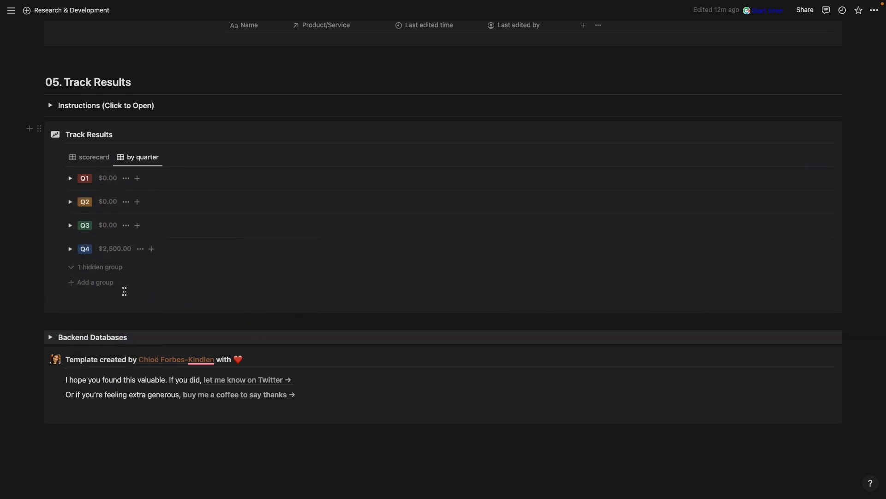
click(70, 249)
Open the User Personas root database from Backend Databases, and return to the Research & Development dashboard.
scroll(125, 188, up, 1)
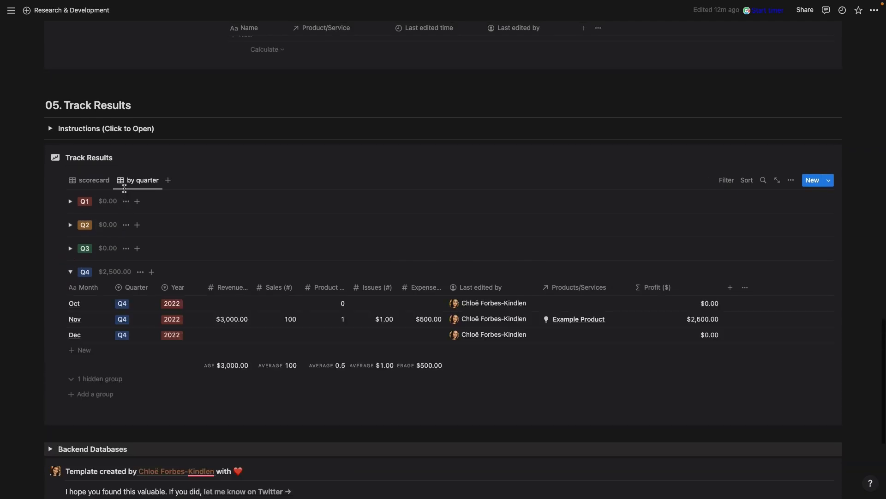
scroll(125, 189, up, 20)
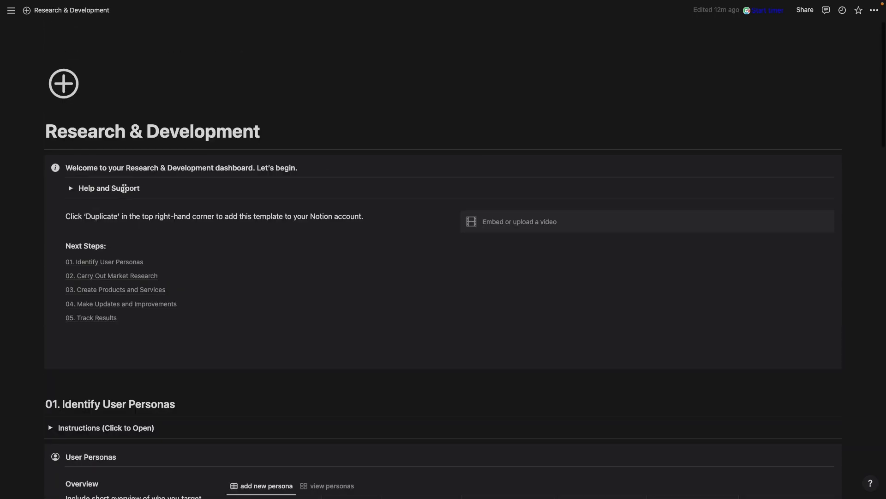
scroll(125, 188, down, 20)
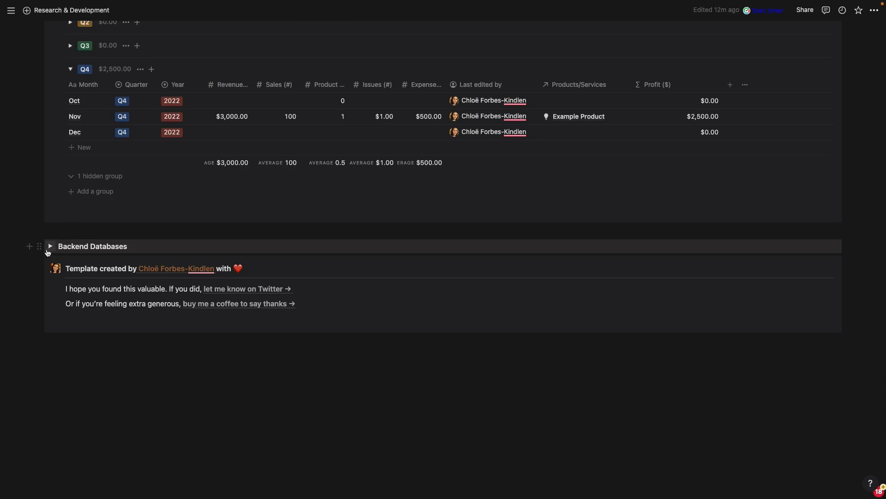
click(49, 250)
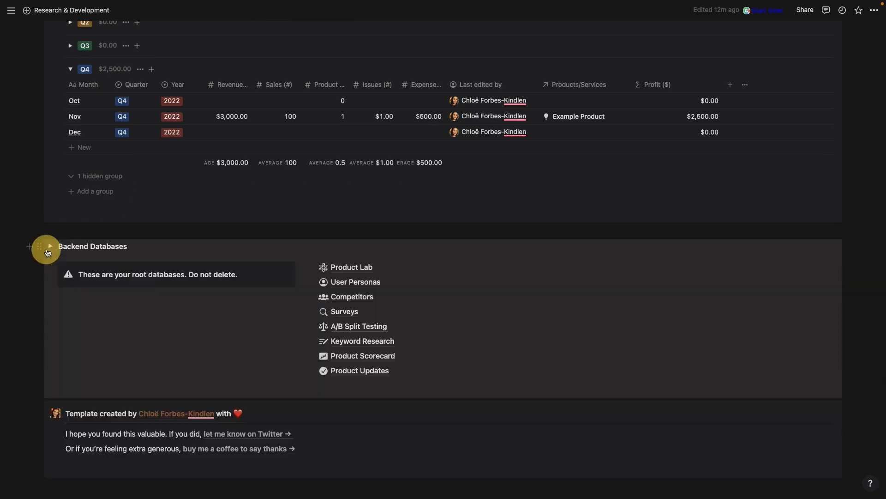
click(350, 282)
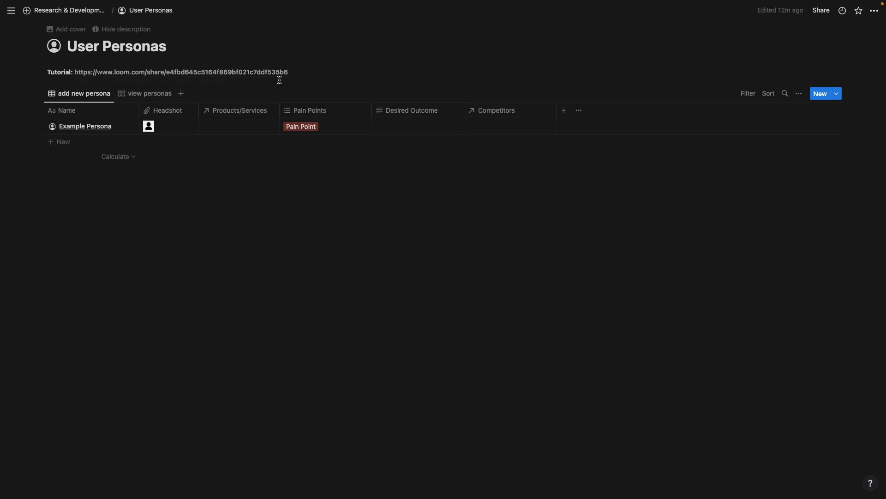
click(65, 10)
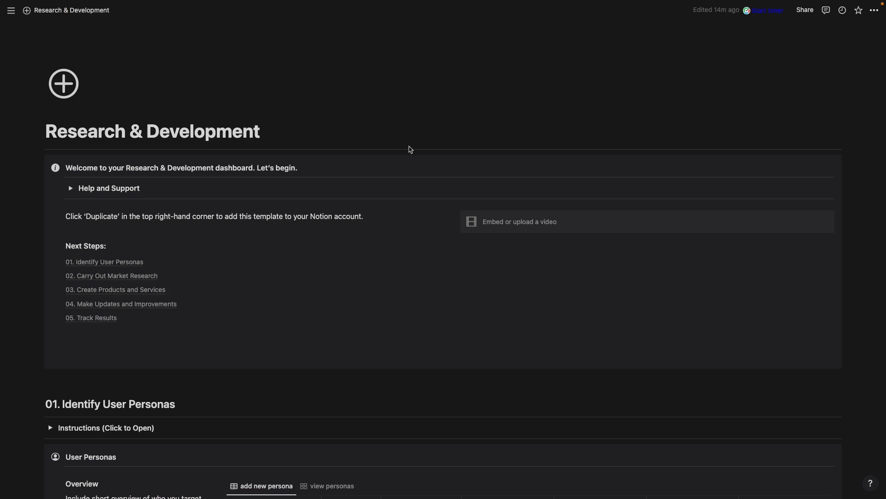